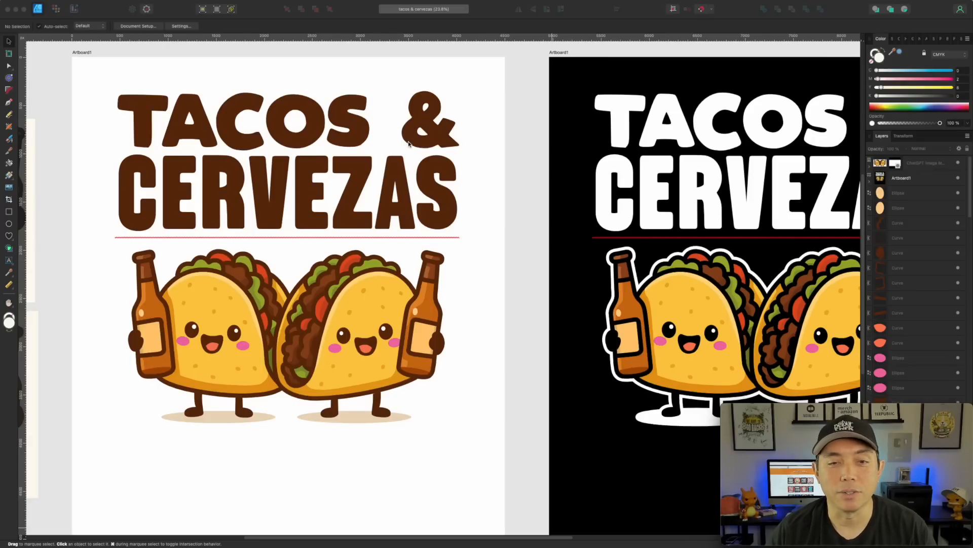
- Check that the CERVEZAS lettering on the white artboard is editable text, and select the right taco's shell shape
left_click(445, 201)
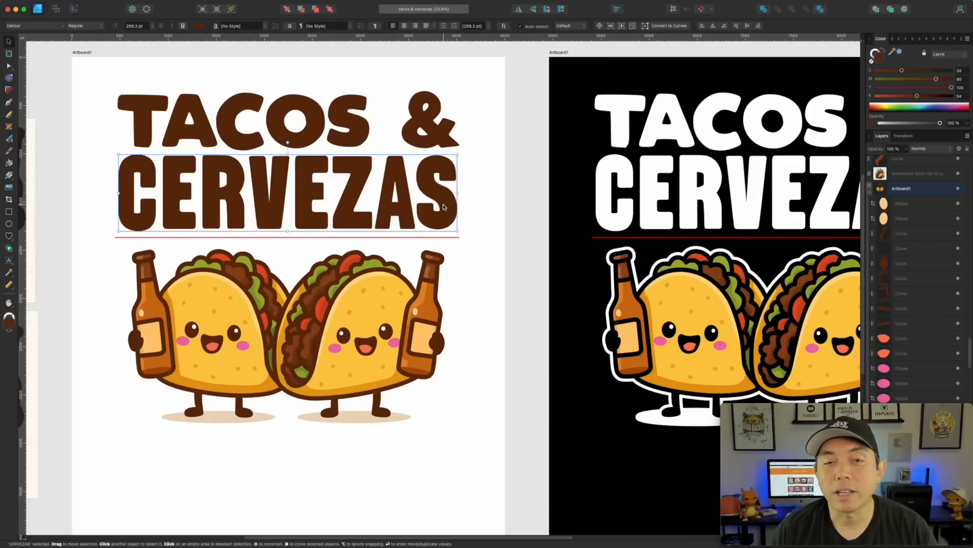
double_click(441, 197)
left_click(387, 305)
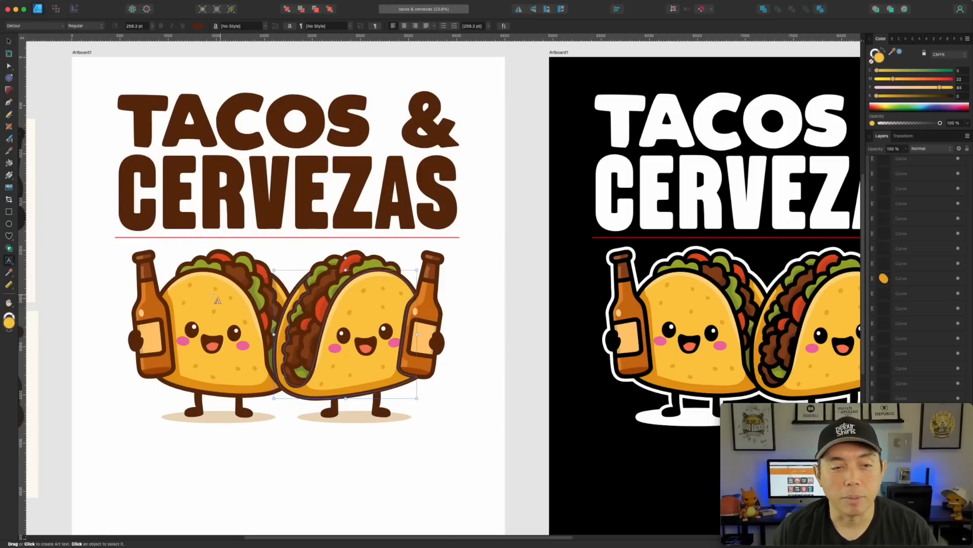
- Inspect the vector nodes of the right taco's shell and mouth on the white artboard with the Node tool
left_click(8, 66)
scroll(292, 339, "up", 5)
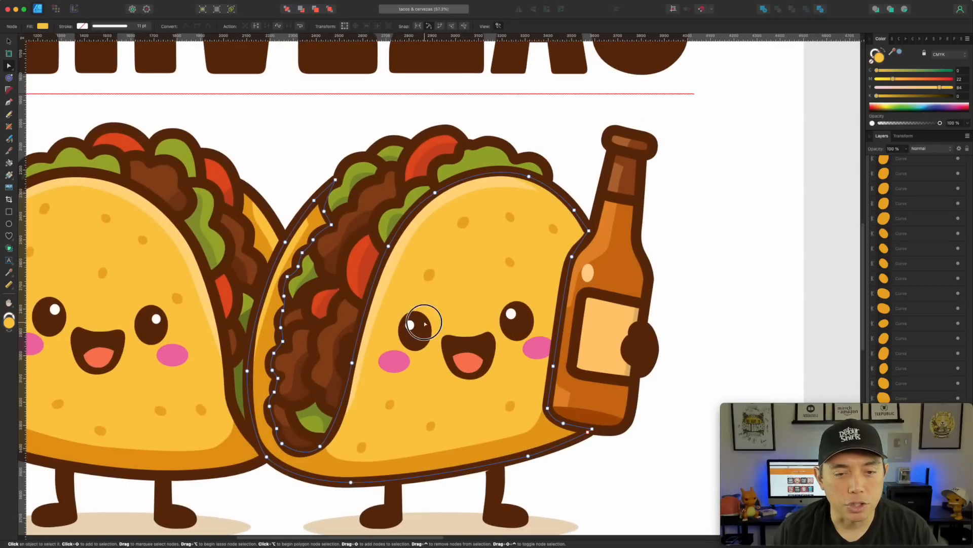
left_click(424, 343)
left_click(486, 345)
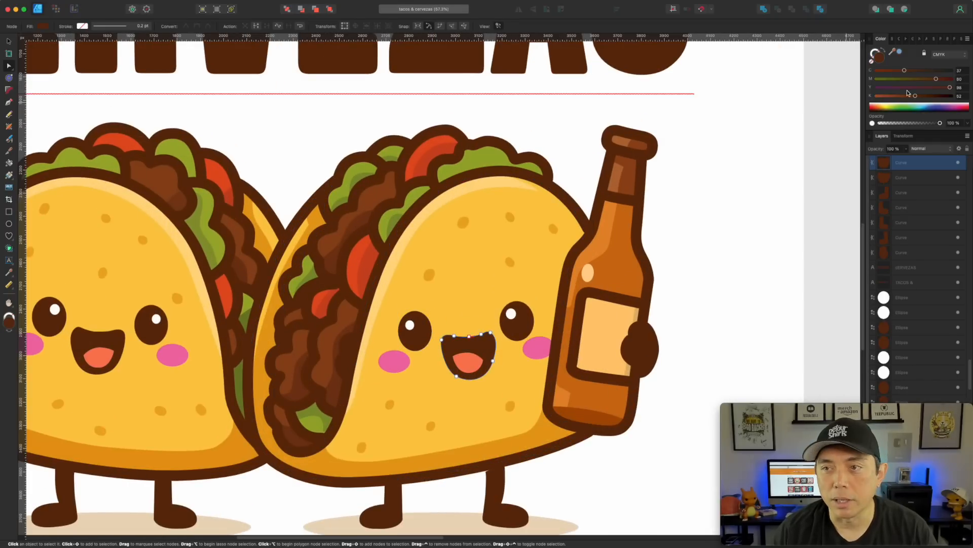
scroll(535, 271, "down", 7)
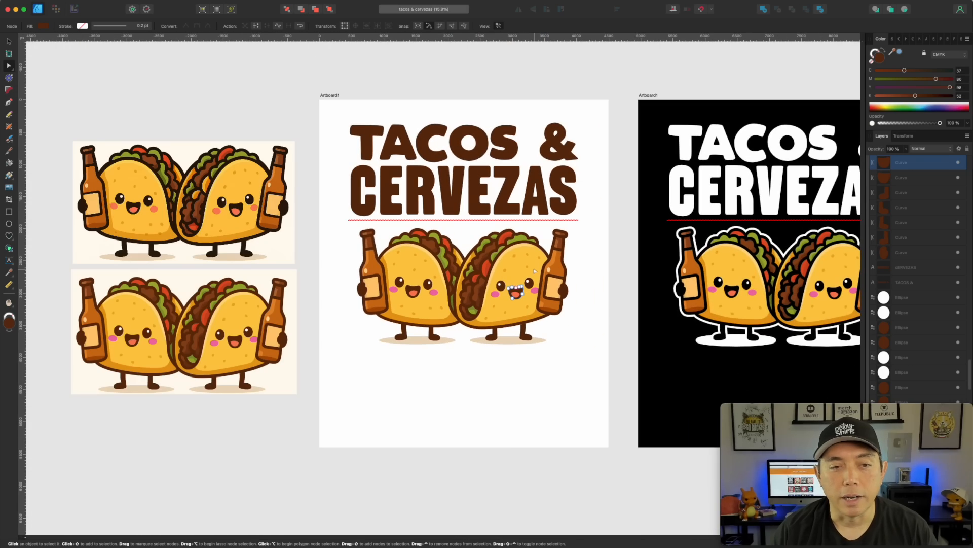
- Select the original ChatGPT taco image beside the white artboard with the Move tool
left_click(188, 119)
scroll(421, 122, "left", 5)
scroll(436, 192, "up", 4)
scroll(469, 183, "up", 1)
left_click(470, 183)
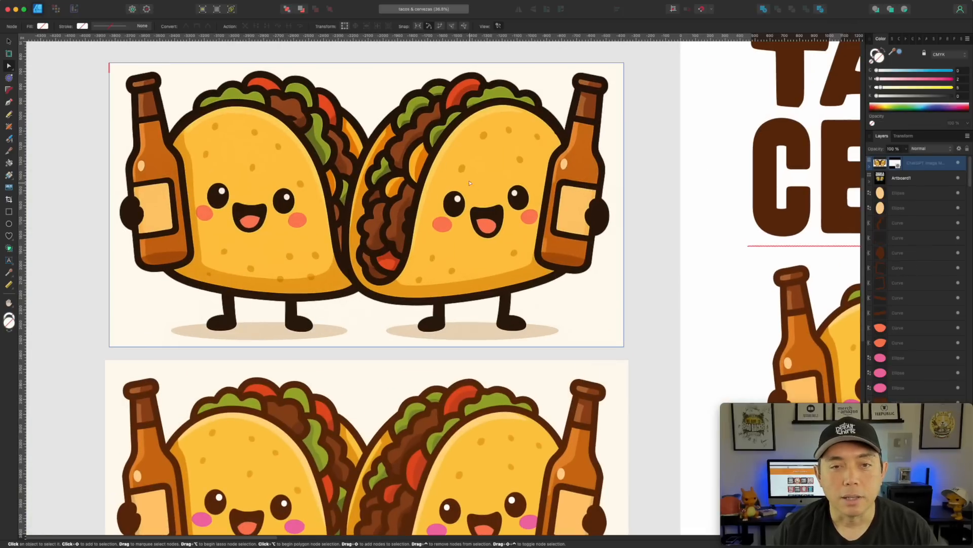
left_click(8, 42)
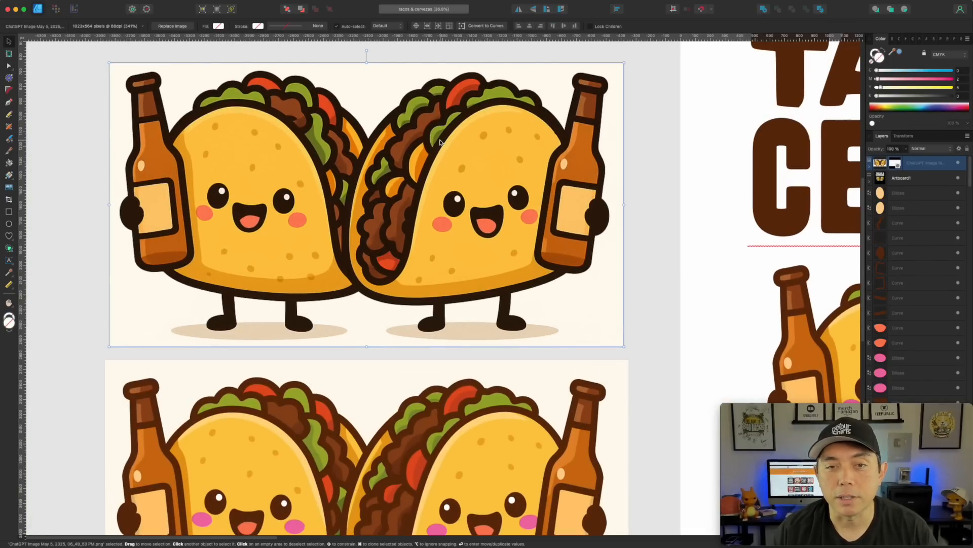
- Examine the pixel edges and colour grain of the fillings in the original raster taco image
scroll(382, 138, "up", 10)
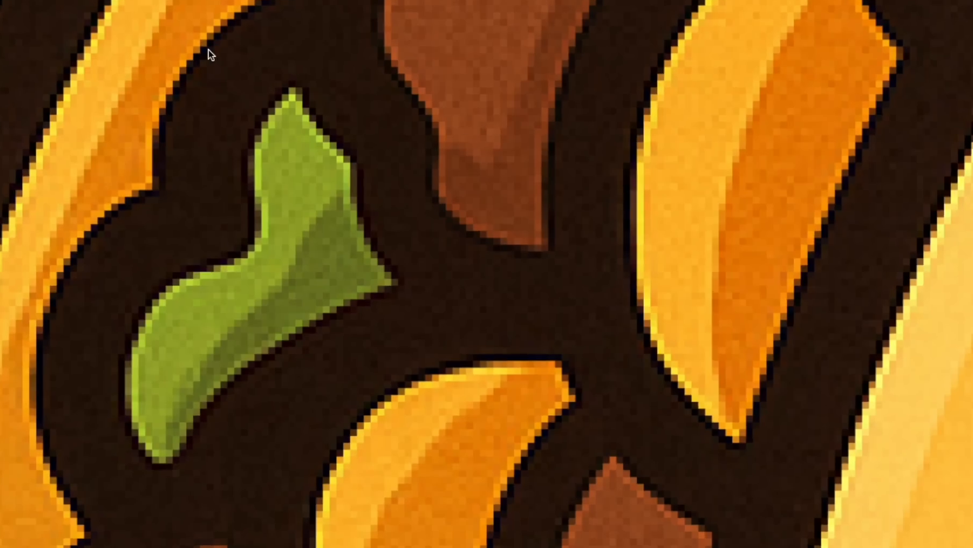
scroll(209, 50, "up", 2)
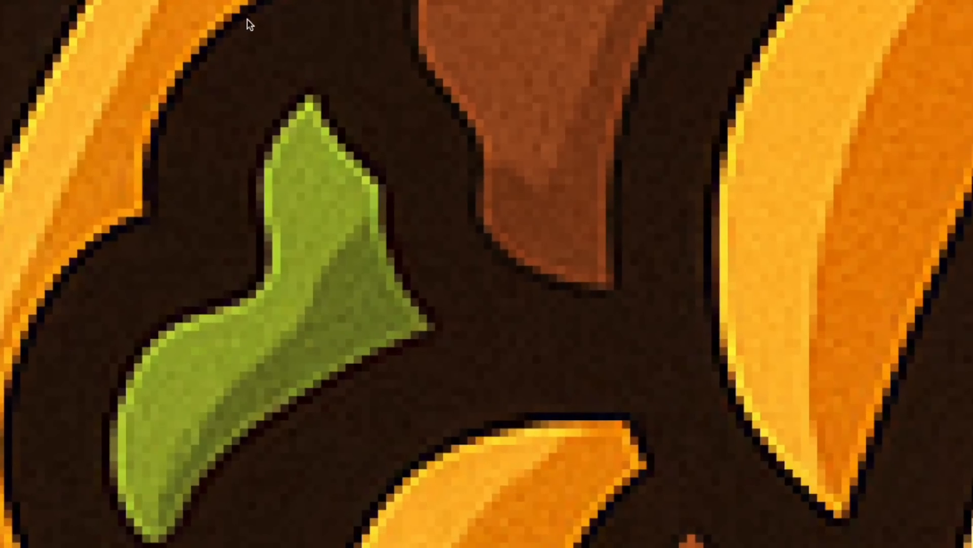
scroll(304, 108, "down", 3)
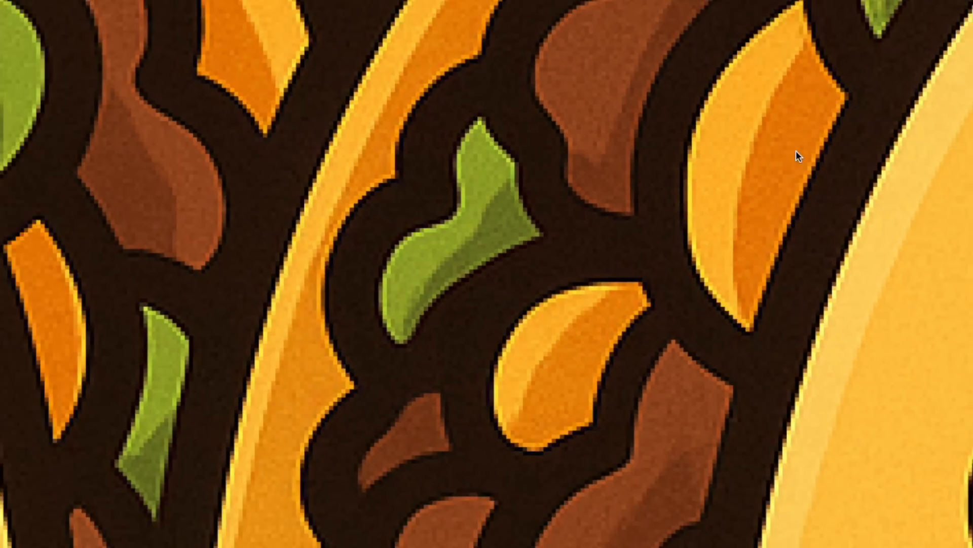
scroll(796, 151, "down", 3)
scroll(780, 151, "up", 4)
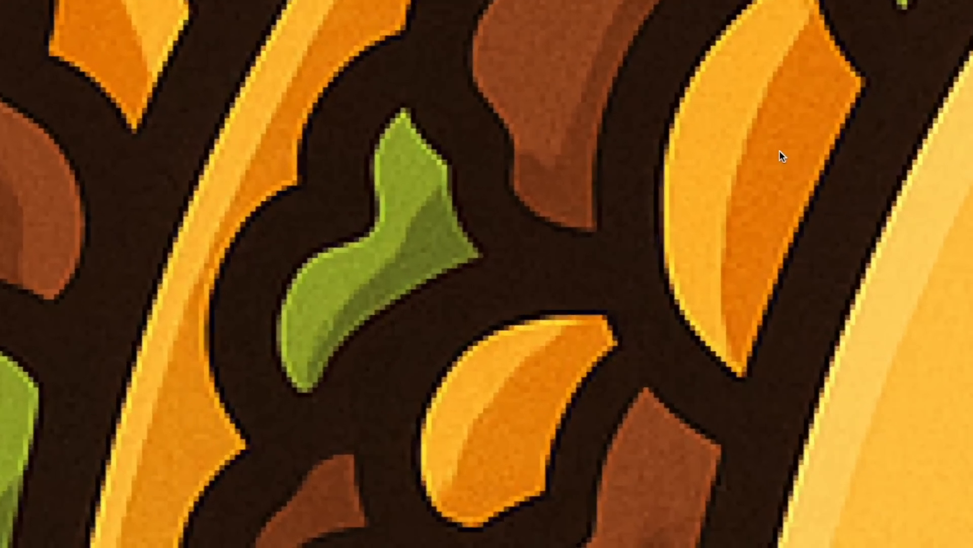
scroll(779, 150, "up", 2)
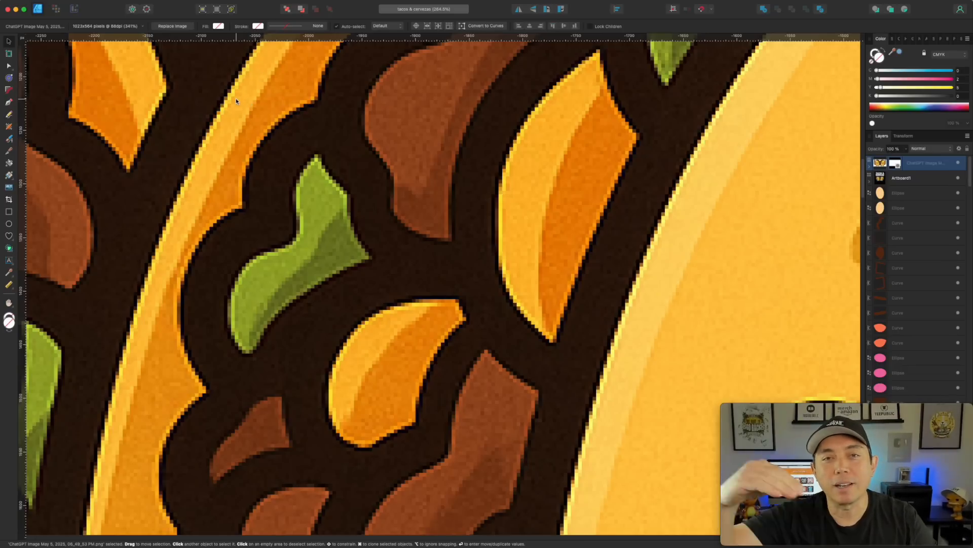
scroll(236, 98, "down", 3)
scroll(268, 143, "down", 10)
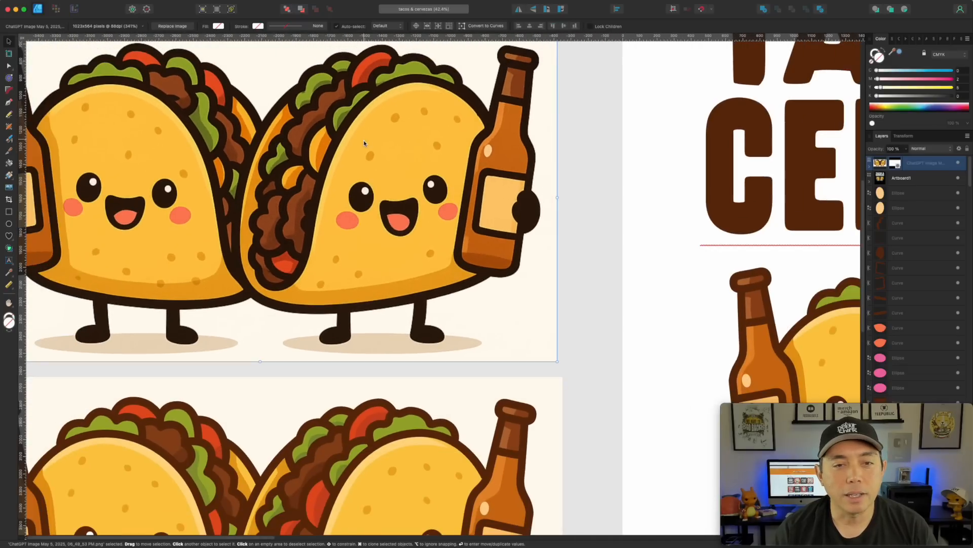
- Select the right taco's shell highlight in the vector copy below the raster image and examine its edges and fillings
scroll(375, 147, "left", 5)
scroll(375, 147, "up", 1)
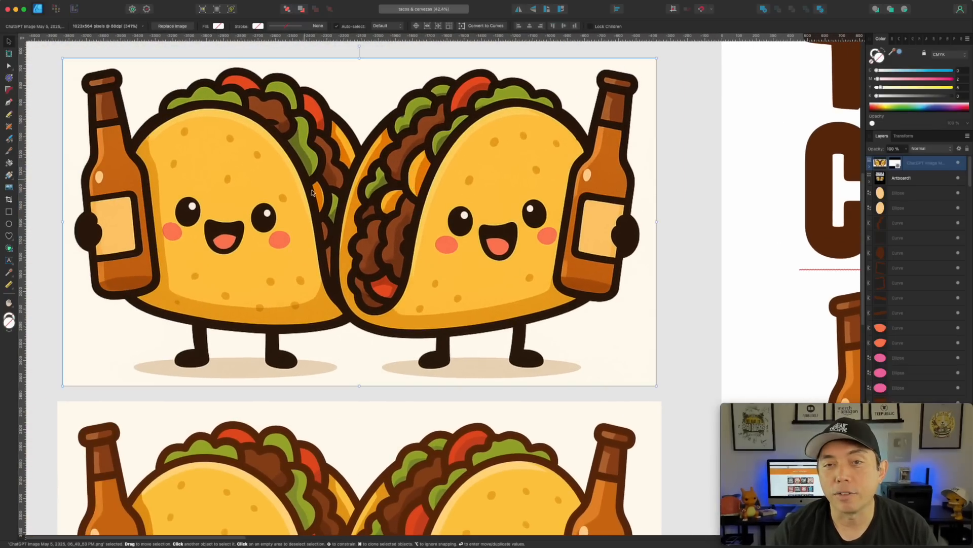
scroll(304, 181, "down", 5)
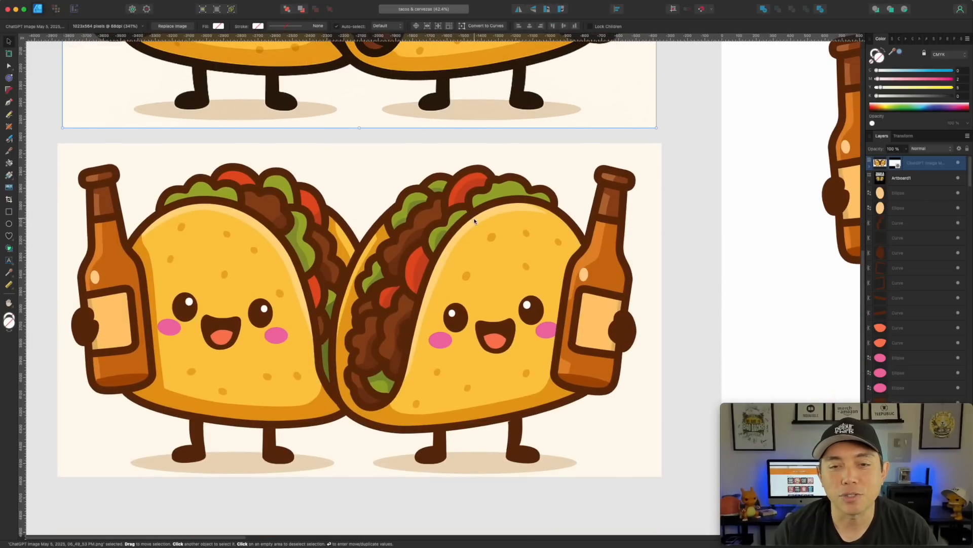
left_click(475, 220)
scroll(432, 248, "up", 3)
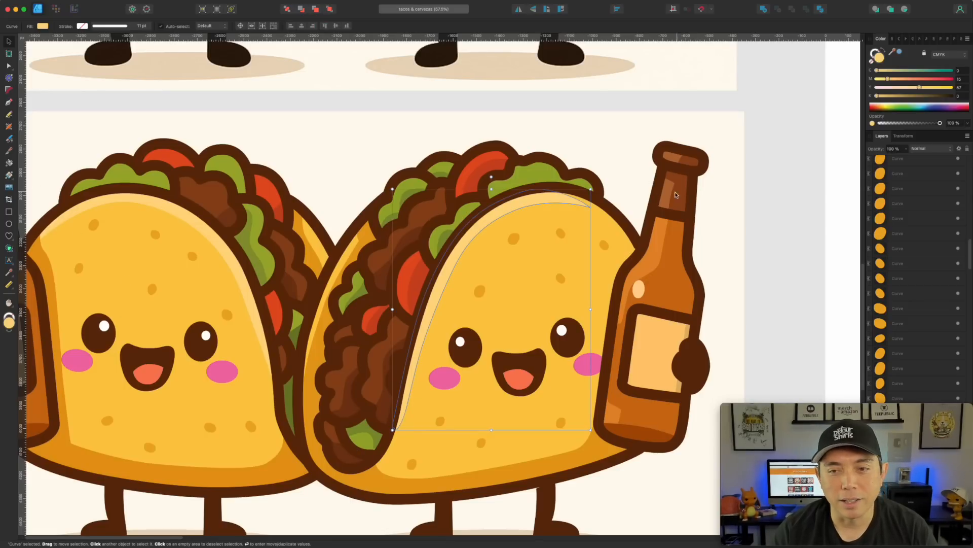
scroll(579, 248, "down", 2)
scroll(507, 256, "down", 4)
scroll(305, 247, "up", 3)
scroll(305, 247, "up", 4)
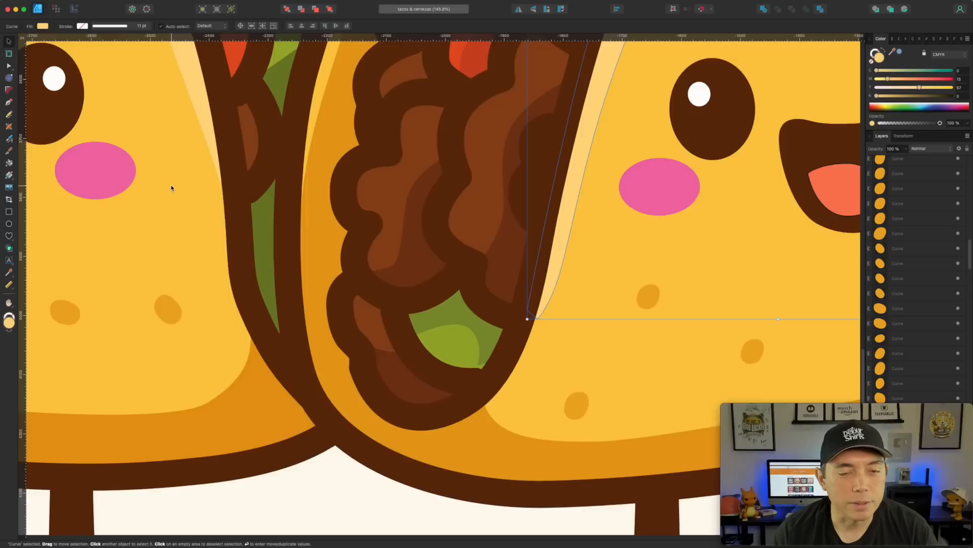
scroll(171, 188, "down", 3)
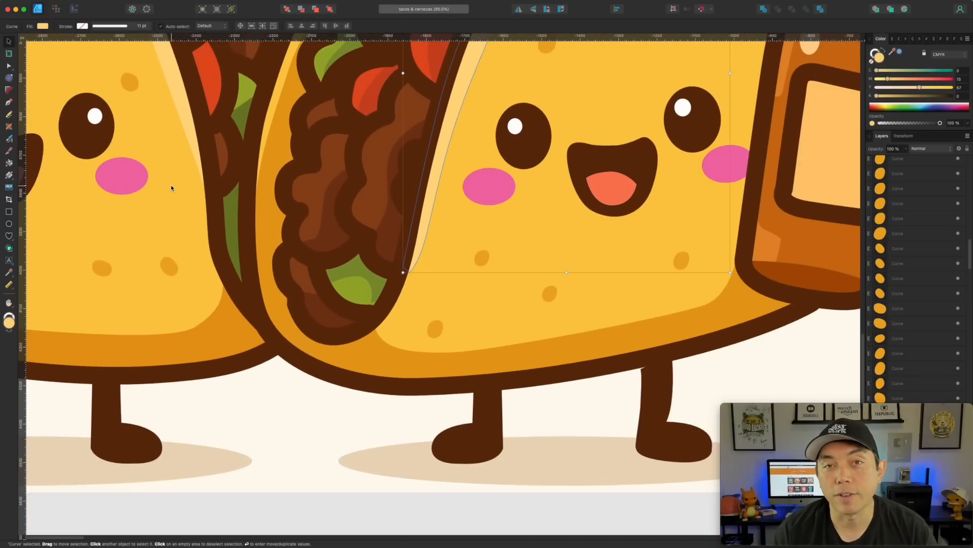
scroll(471, 247, "down", 4)
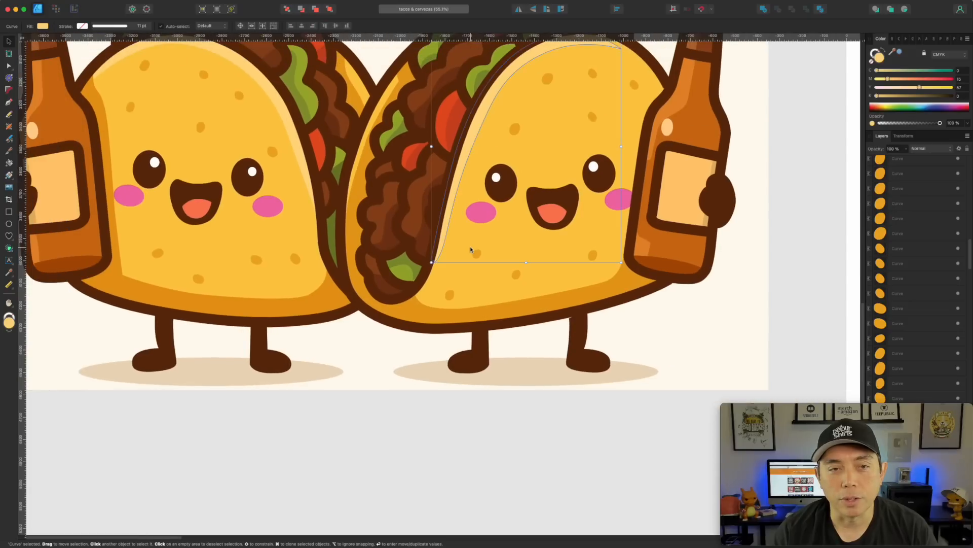
scroll(470, 246, "down", 1)
- Examine the left taco's bottle, face and shell shading in the vector copy up close
scroll(86, 140, "up", 3)
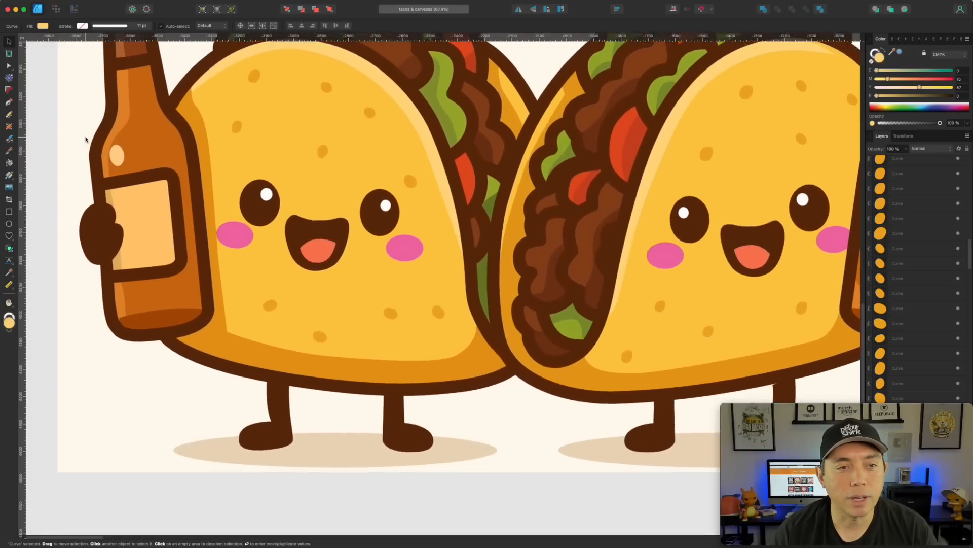
scroll(85, 139, "up", 4)
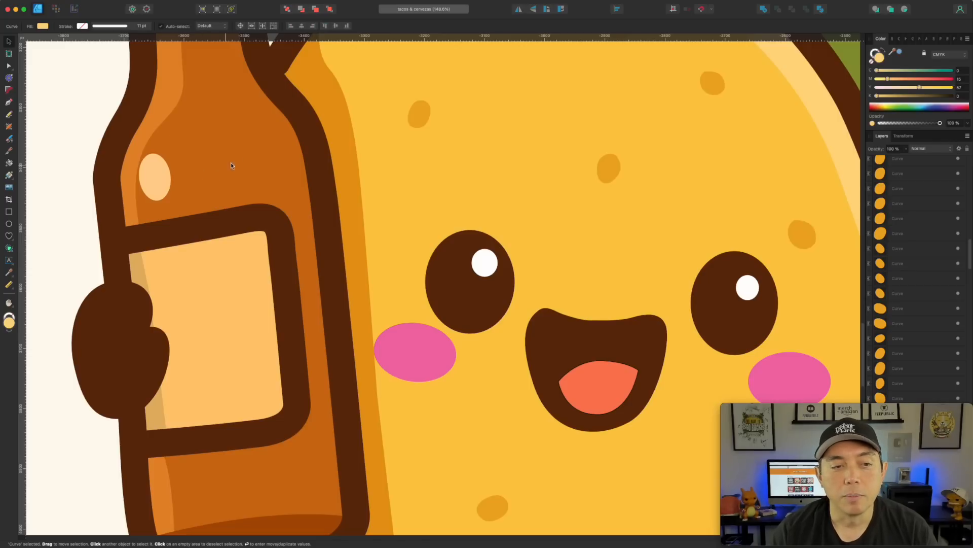
scroll(329, 199, "down", 4)
scroll(327, 196, "up", 5)
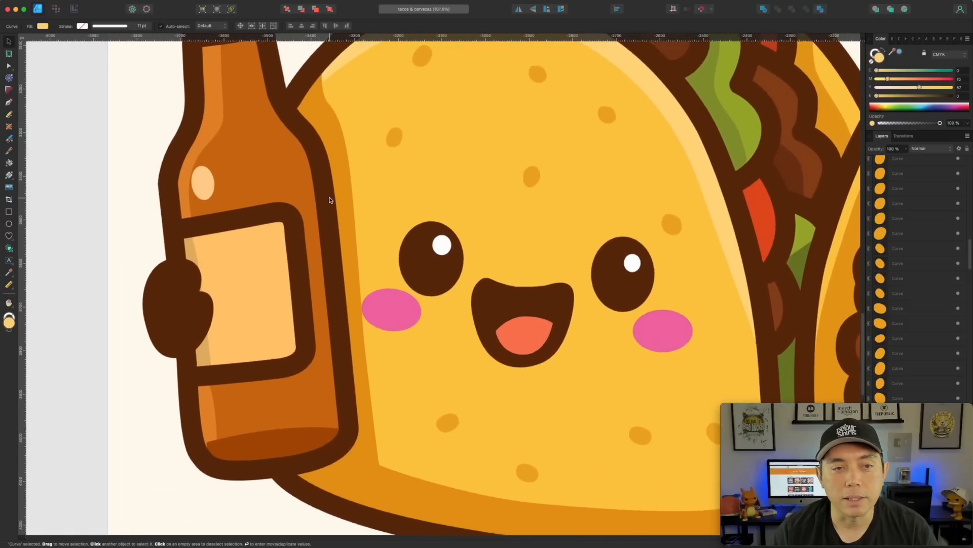
scroll(346, 123, "up", 2)
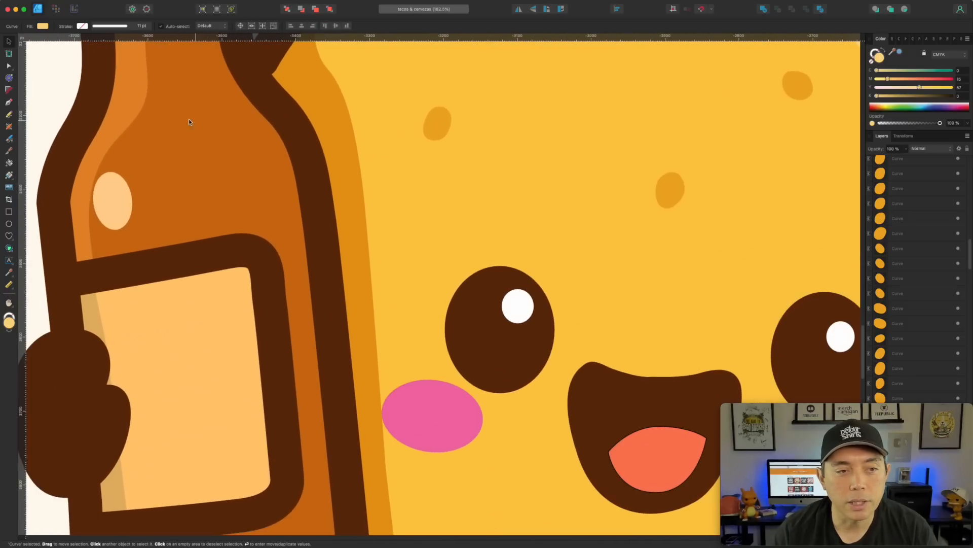
scroll(189, 119, "up", 3)
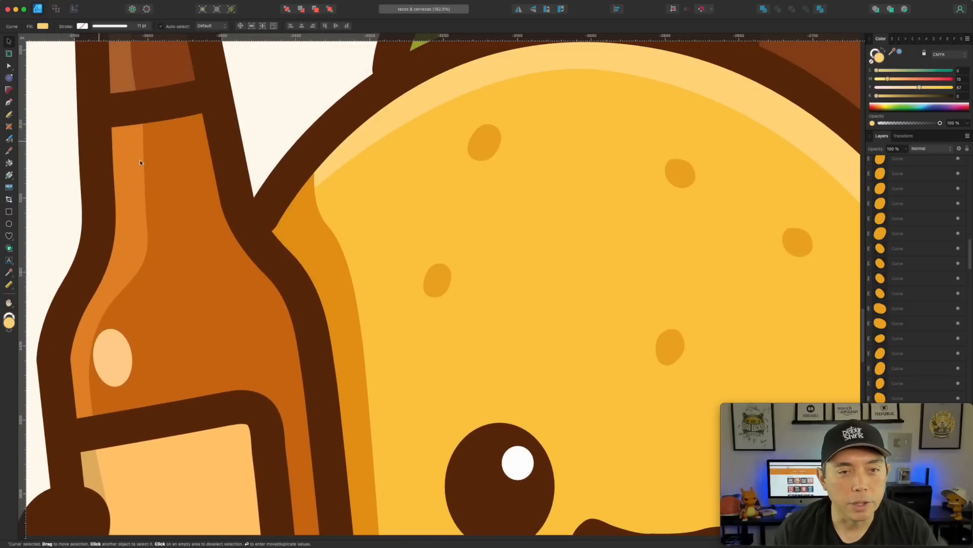
scroll(406, 175, "down", 6)
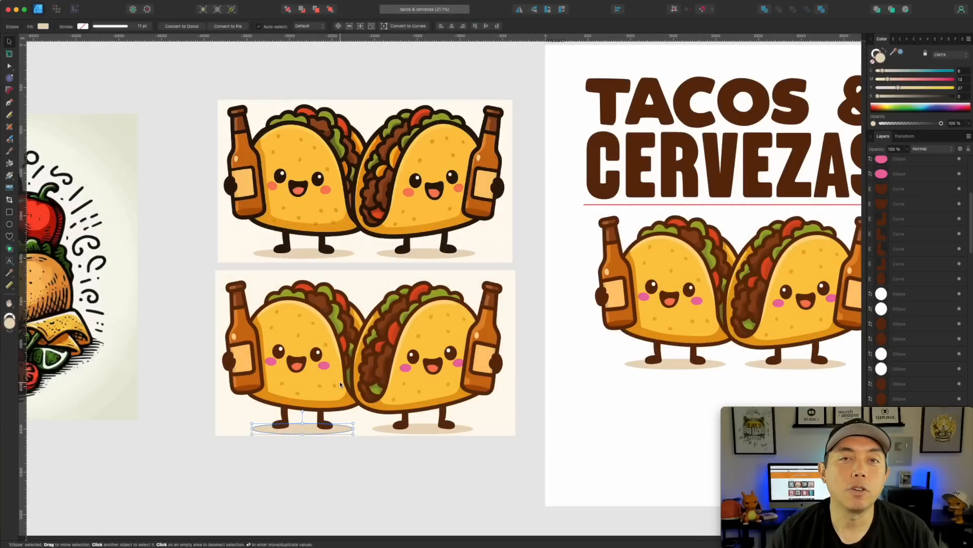
- Compare the vector copy with the raster original and the finished artboard design, leaving nothing selected
scroll(372, 329, "up", 5)
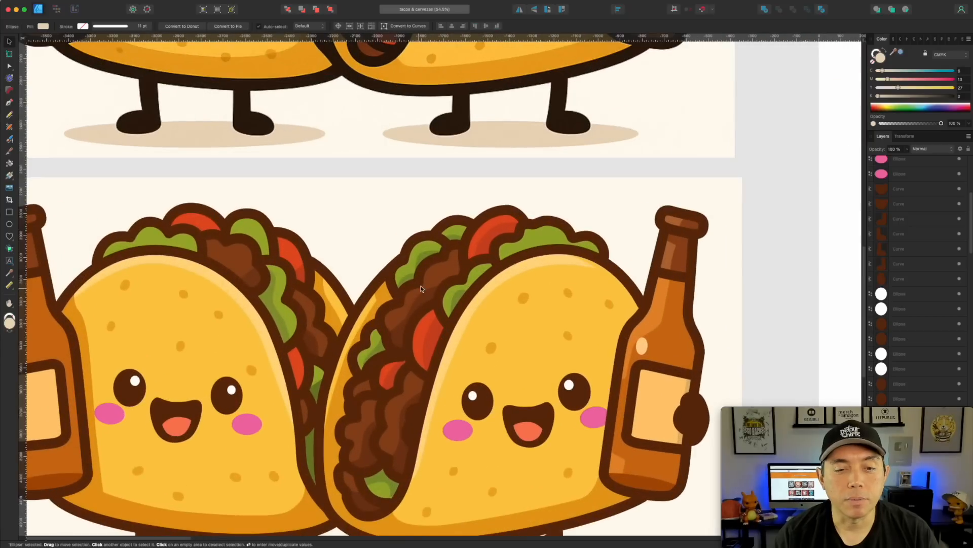
scroll(410, 296, "down", 3)
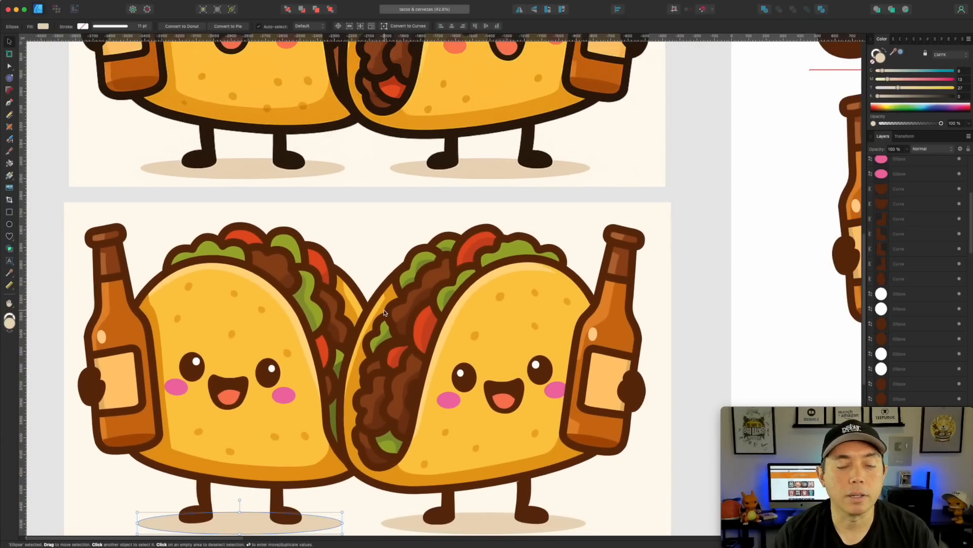
scroll(384, 313, "down", 6)
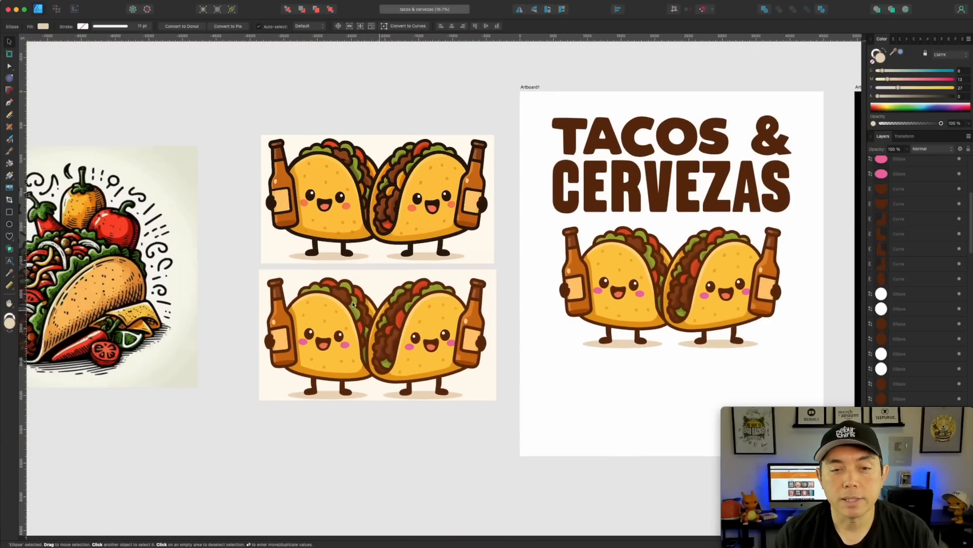
scroll(393, 329, "down", 1)
left_click(500, 428)
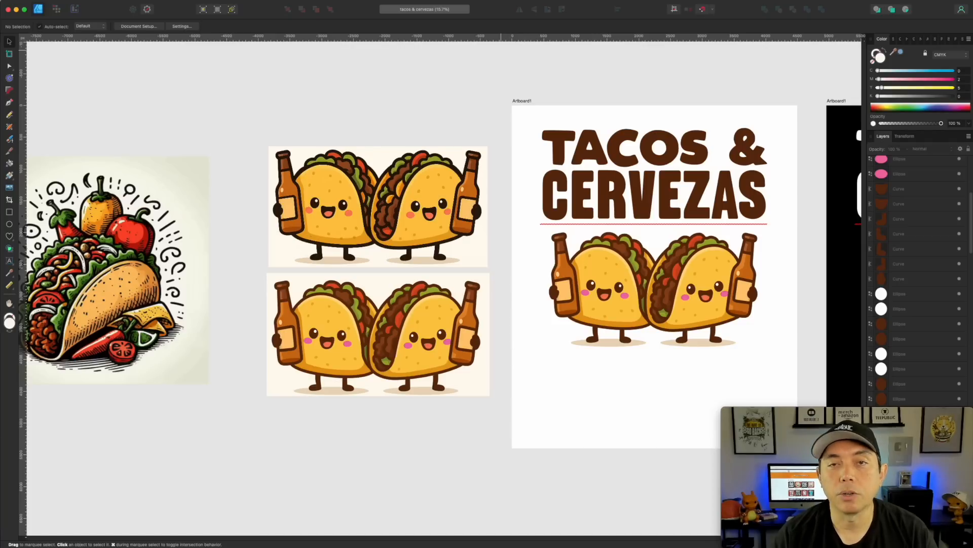
scroll(654, 189, "down", 1)
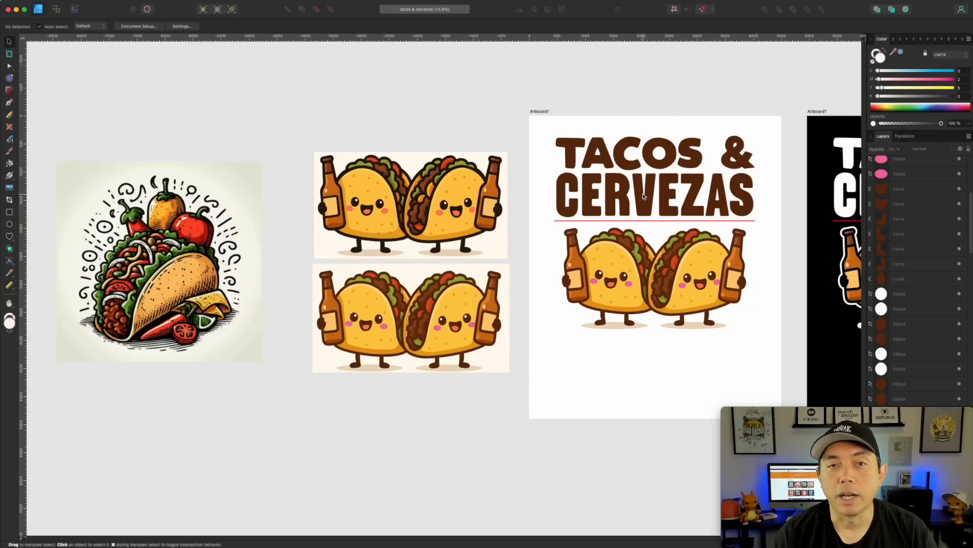
- Recolour the body of the left taco's bottle on the white artboard red by setting its magenta to 100
scroll(642, 266, "up", 5)
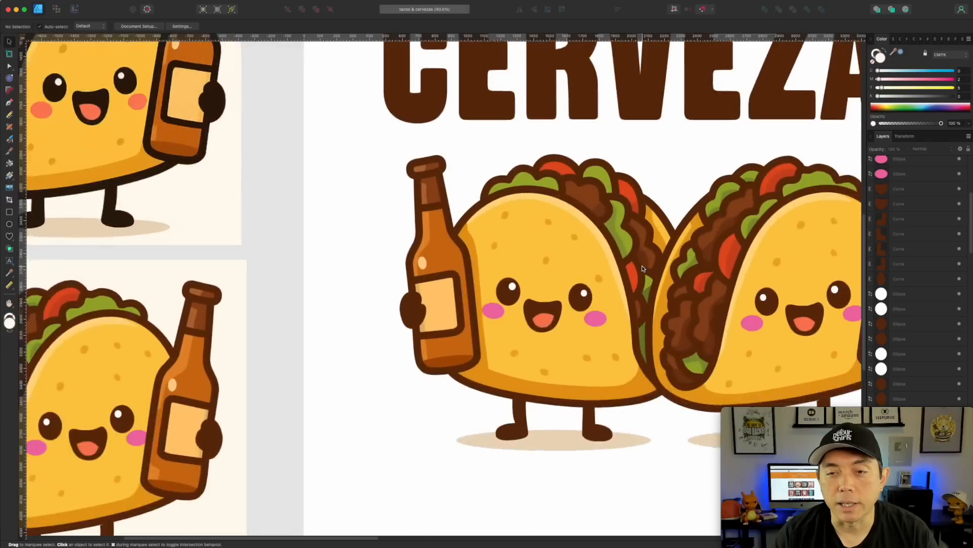
scroll(642, 266, "up", 3)
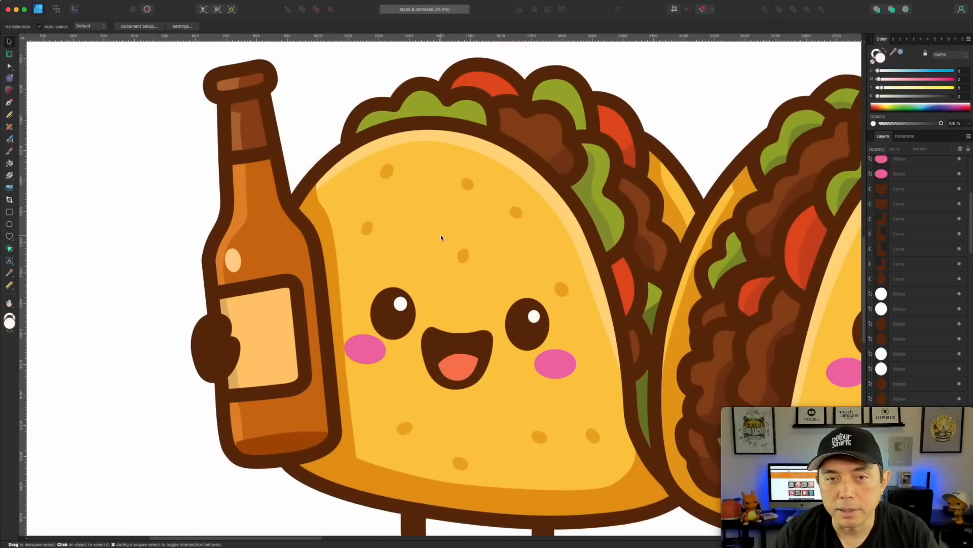
scroll(441, 237, "down", 6)
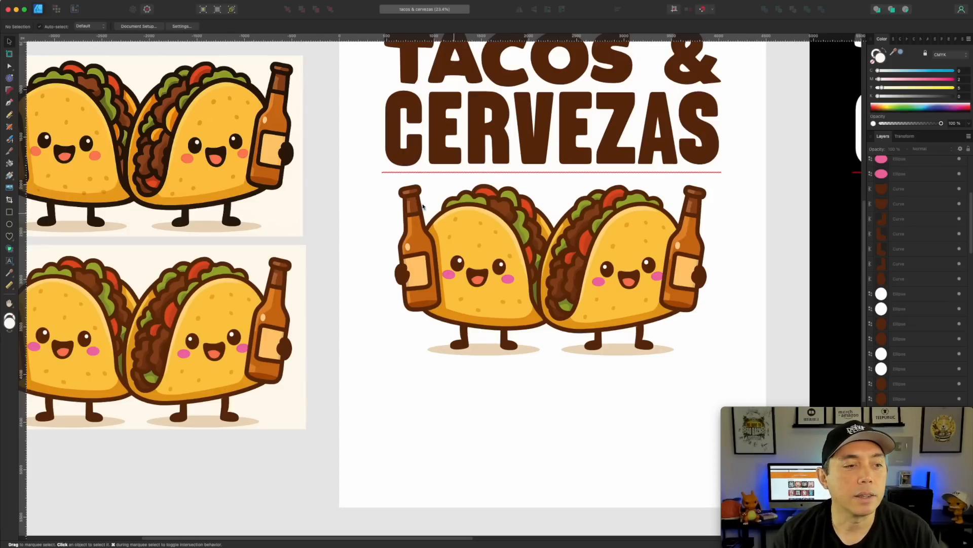
left_click(426, 236)
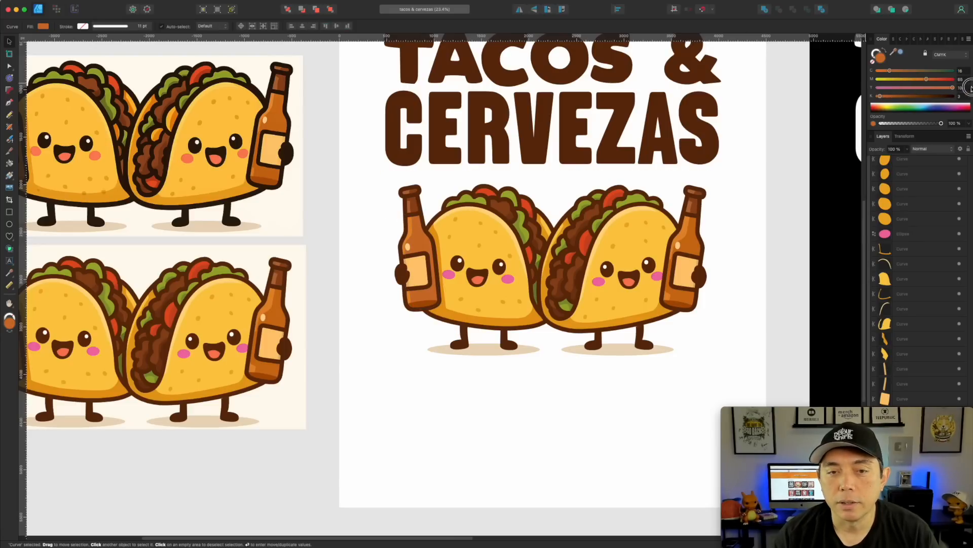
left_click_drag(926, 79, 970, 71)
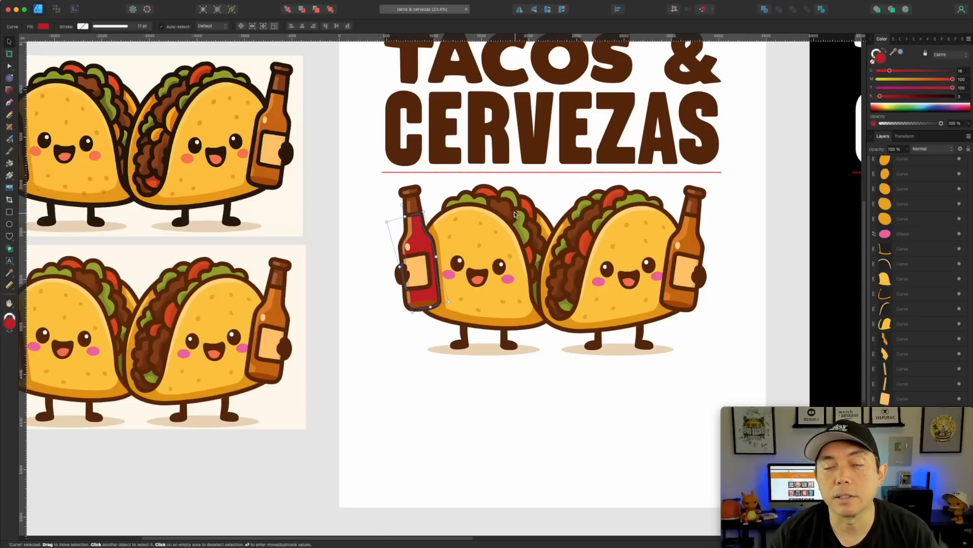
- Deselect the recoloured bottle and compare the design on the white artboard with its black-artboard version
left_click(533, 388)
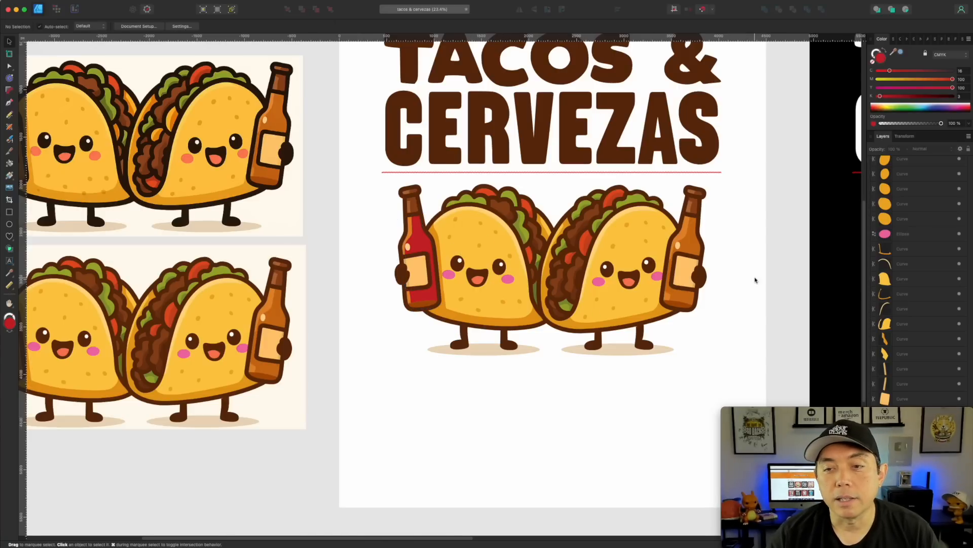
scroll(755, 279, "right", 15)
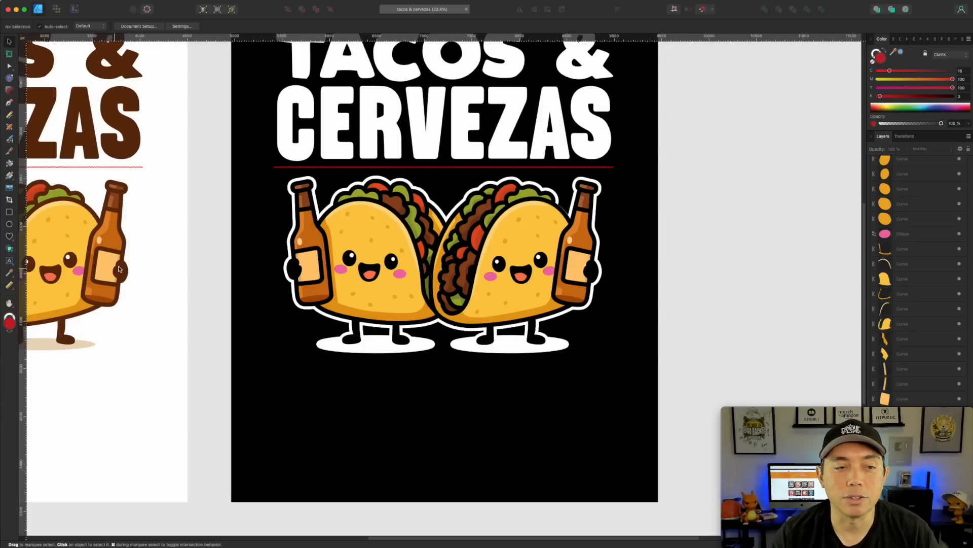
scroll(199, 248, "down", 3)
left_click_drag(204, 225, 393, 257)
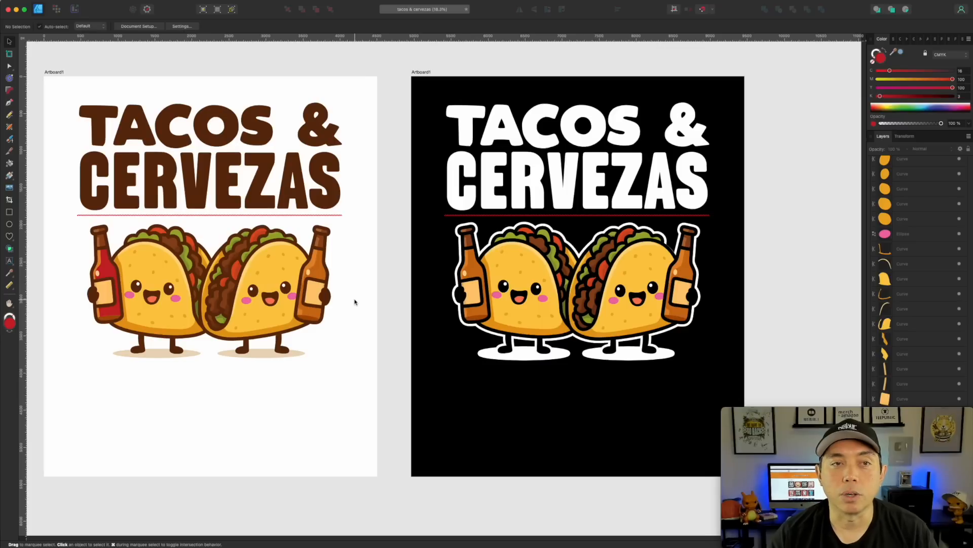
- Nudge the cream background rectangle behind the vector tacos slightly left and leave nothing selected
left_click_drag(339, 404, 582, 351)
left_click_drag(329, 363, 483, 326)
left_click(483, 325)
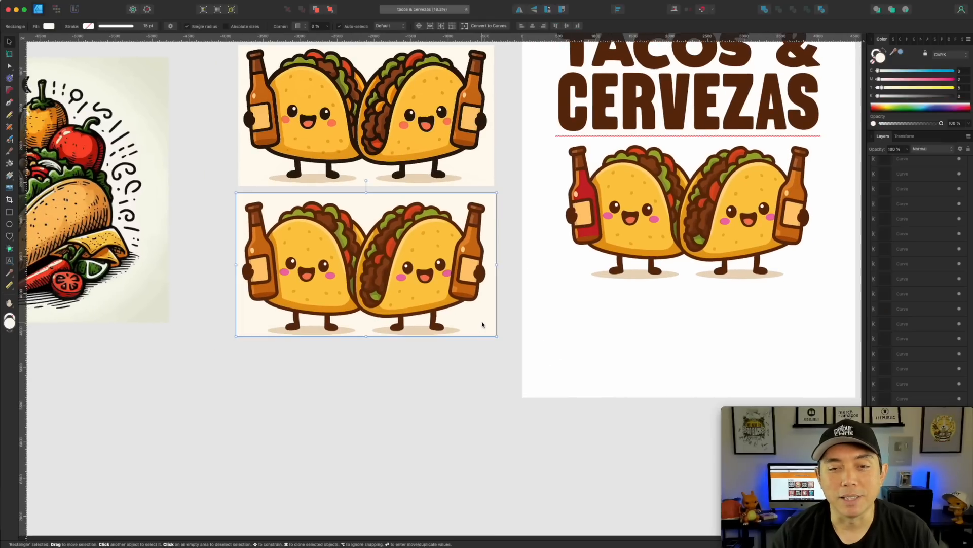
mouse_move(489, 226)
left_mouse_down()
mouse_move(394, 426)
mouse_move(511, 211)
mouse_move(375, 318)
mouse_move(492, 219)
left_mouse_up()
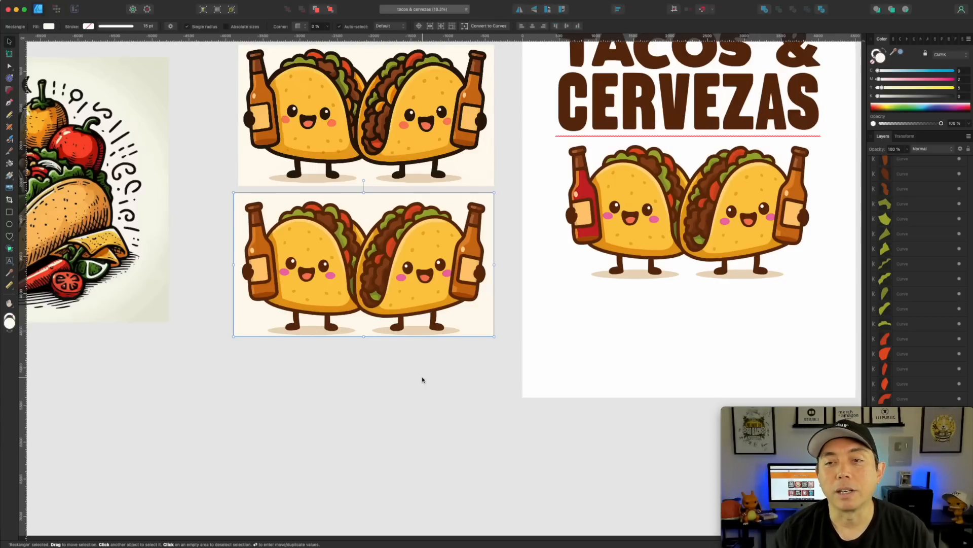
left_click(639, 320)
- Examine the detailed engraved-style taco illustration up close and compare it with the simpler two-taco images and the artboard design
scroll(639, 320, "right", 5)
scroll(639, 320, "up", 1)
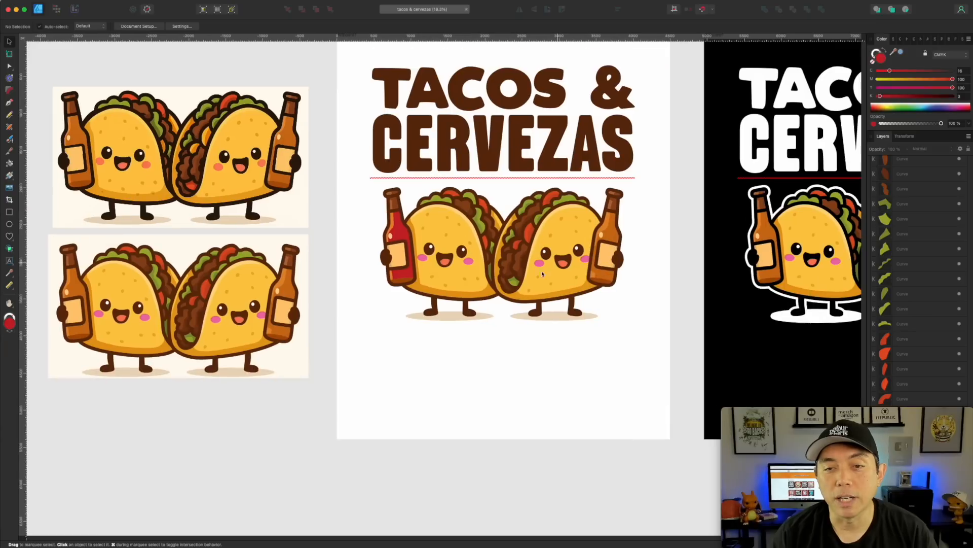
scroll(384, 358, "left", 3)
scroll(384, 358, "down", 1)
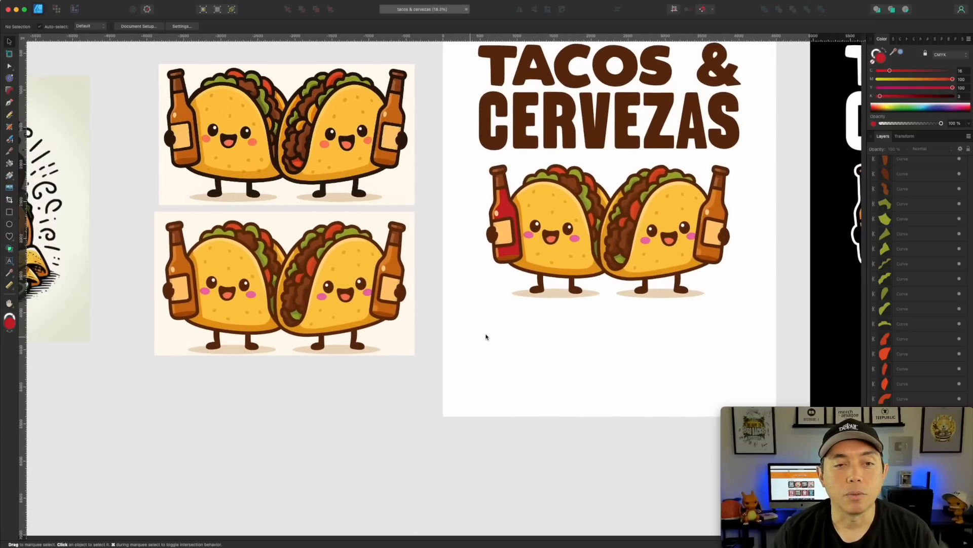
scroll(250, 367, "left", 6)
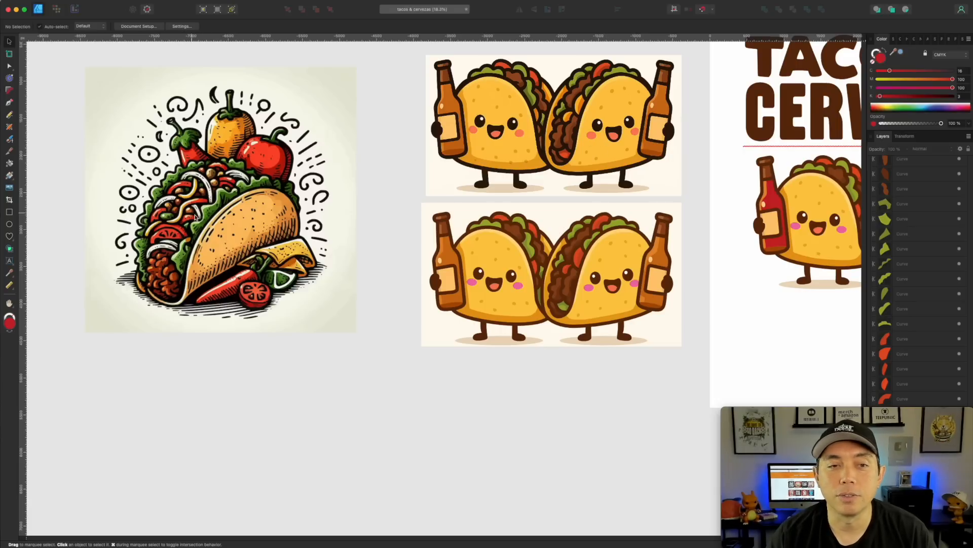
scroll(220, 200, "up", 5)
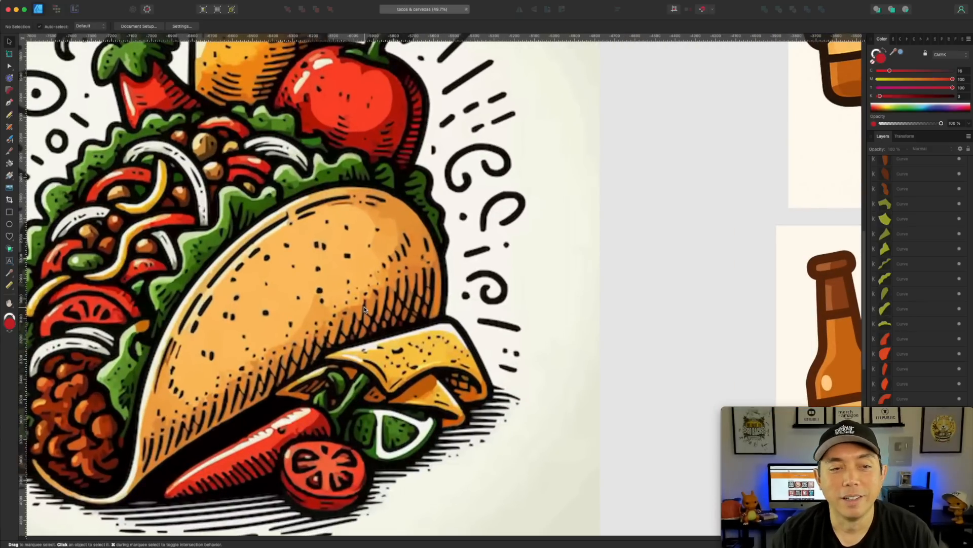
scroll(364, 309, "down", 5)
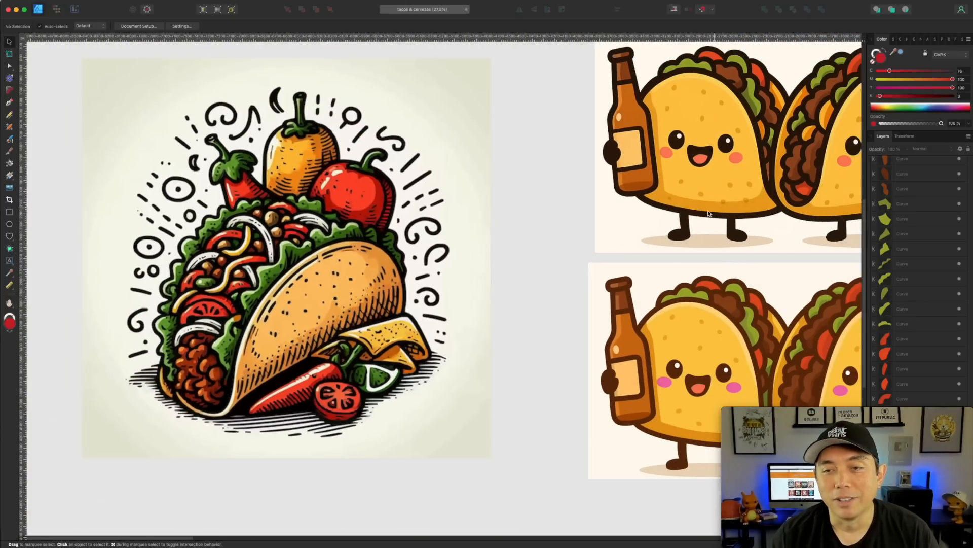
scroll(485, 258, "down", 2)
left_click_drag(488, 220, 261, 216)
scroll(351, 254, "down", 2)
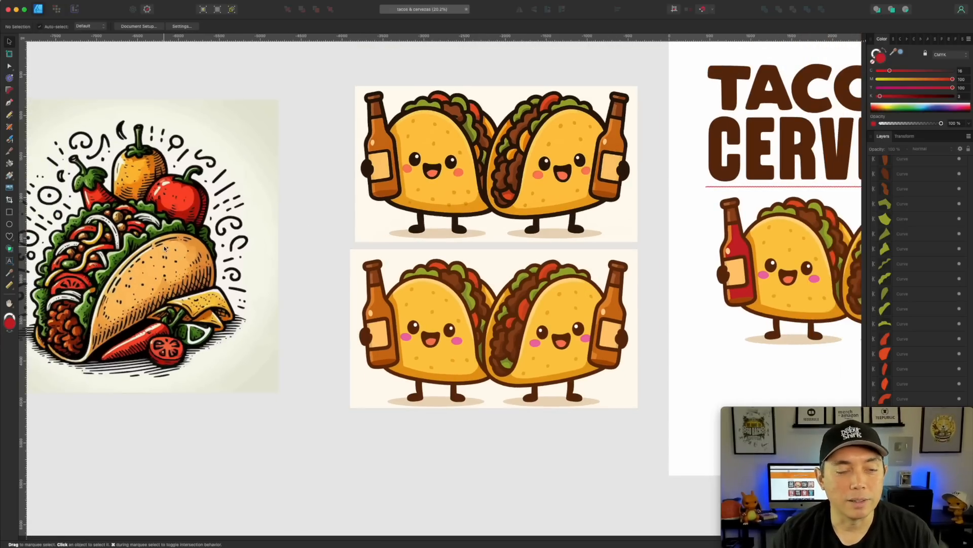
scroll(159, 287, "down", 3)
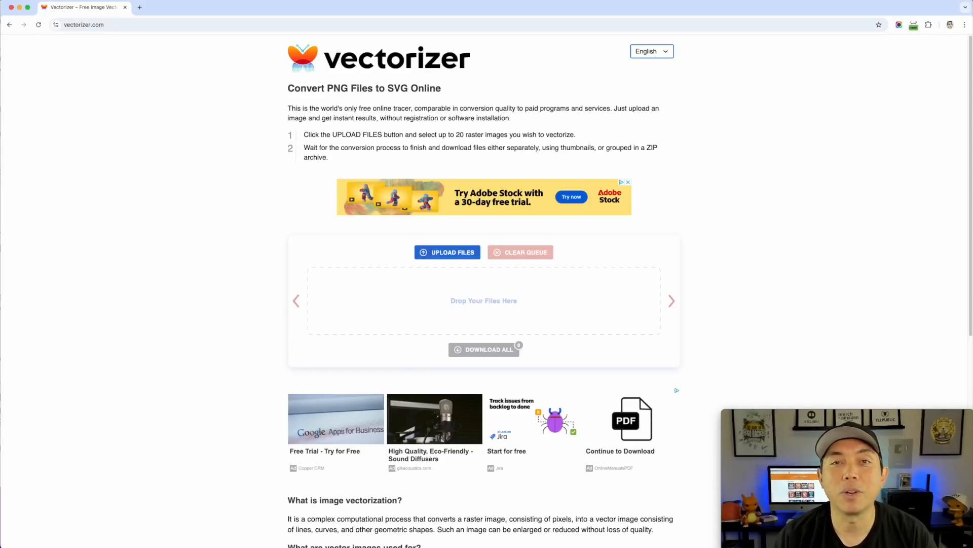
- Switch to vectorizer.com, upload the tacos ChatGPT.png image and download the converted SVG
left_click_drag(629, 233, 484, 303)
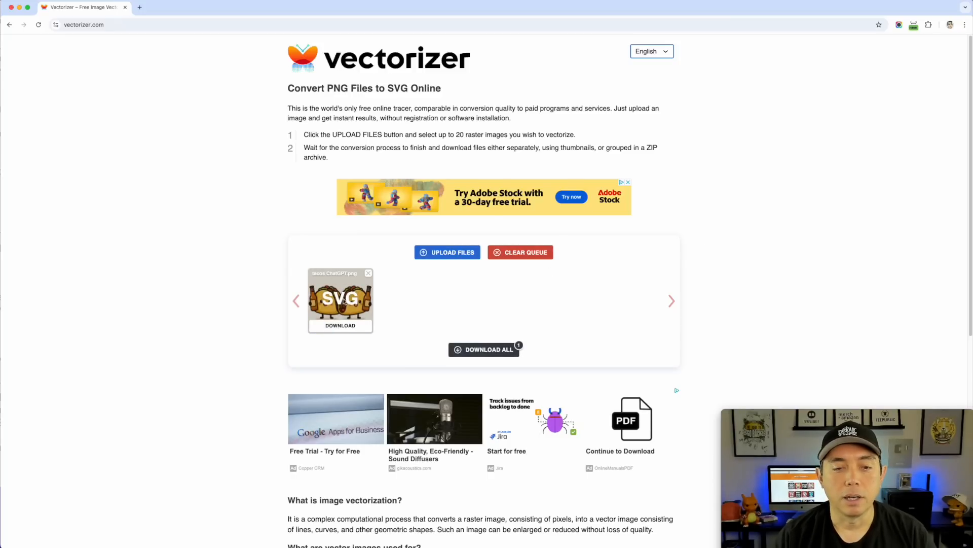
left_click(496, 349)
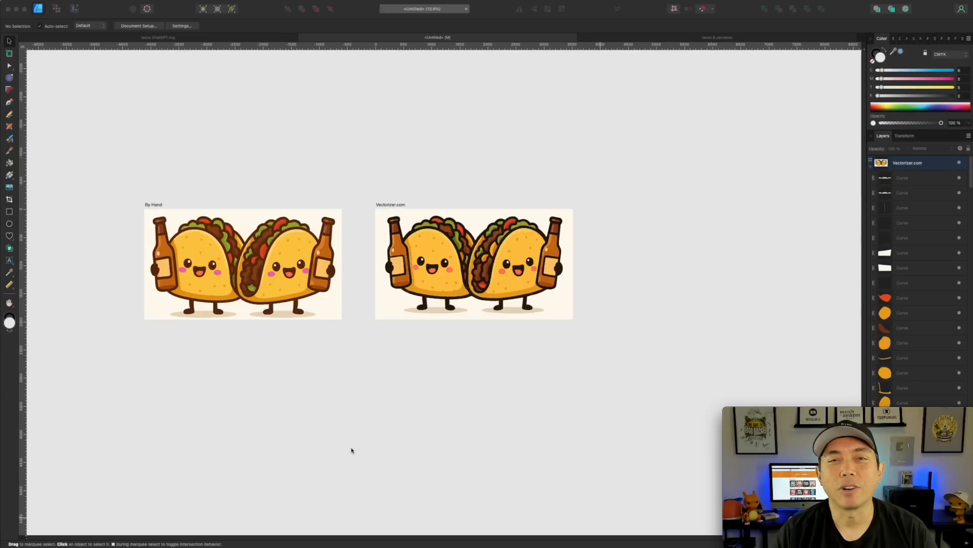
- Examine the left taco's eyes, mouth and cheeks up close on the Vectorizer.com artboard beside the By Hand one
scroll(290, 300, "up", 1)
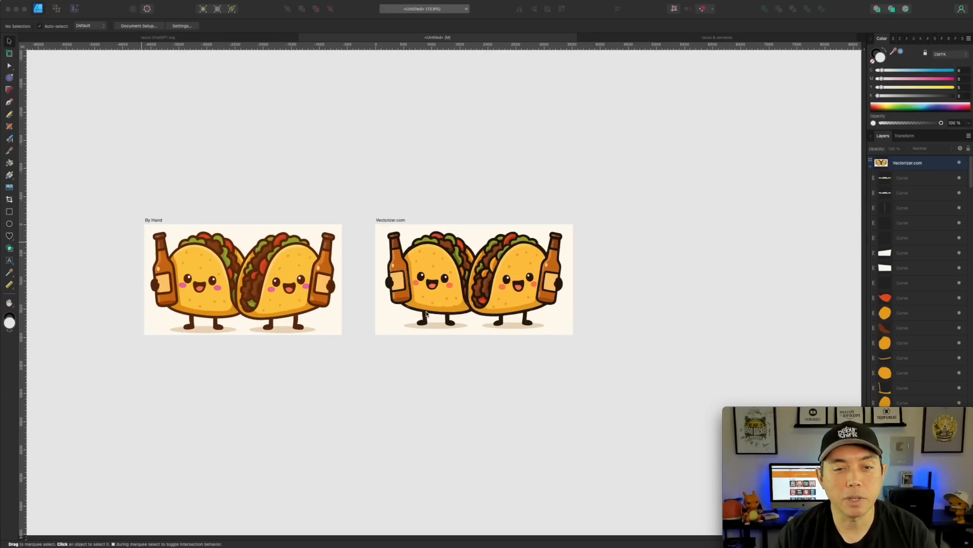
scroll(395, 311, "up", 5)
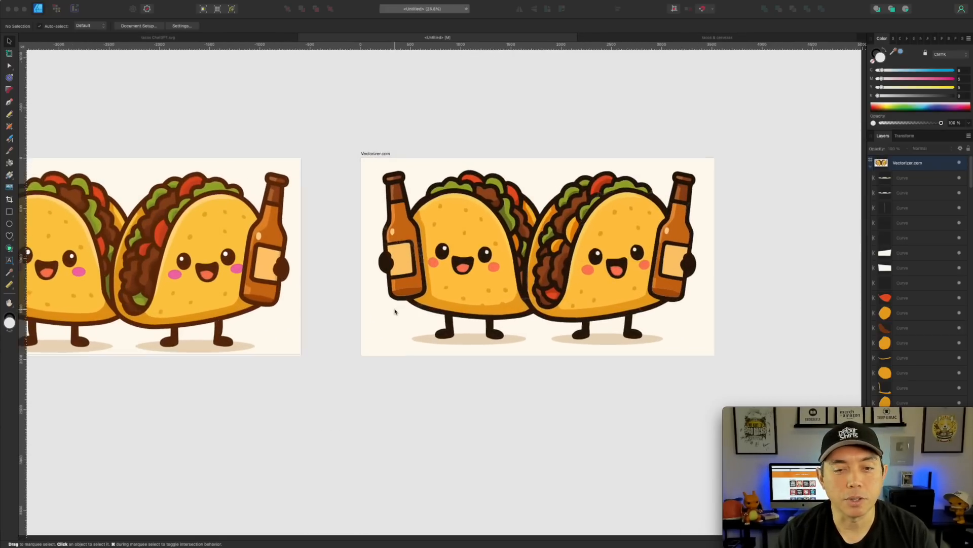
scroll(395, 312, "up", 2)
scroll(395, 312, "up", 6)
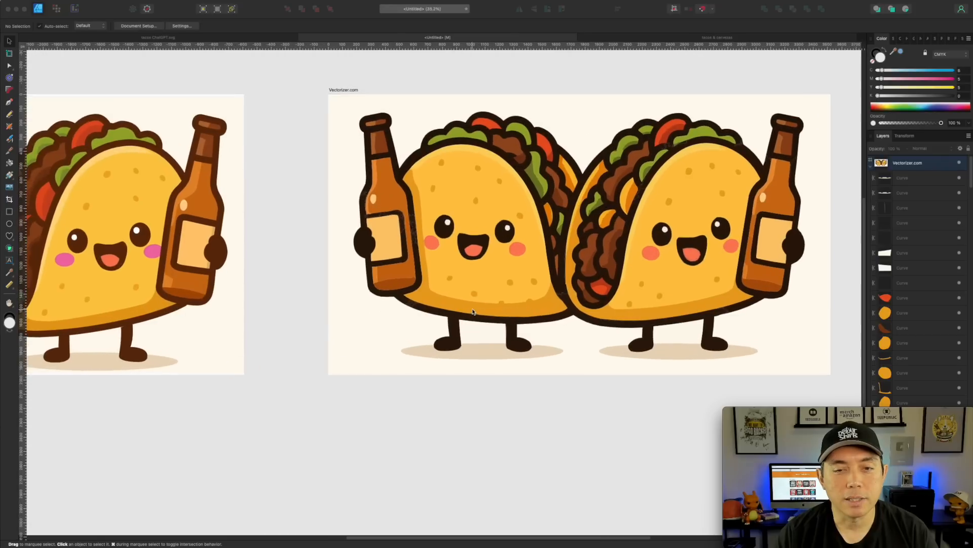
scroll(472, 311, "up", 7)
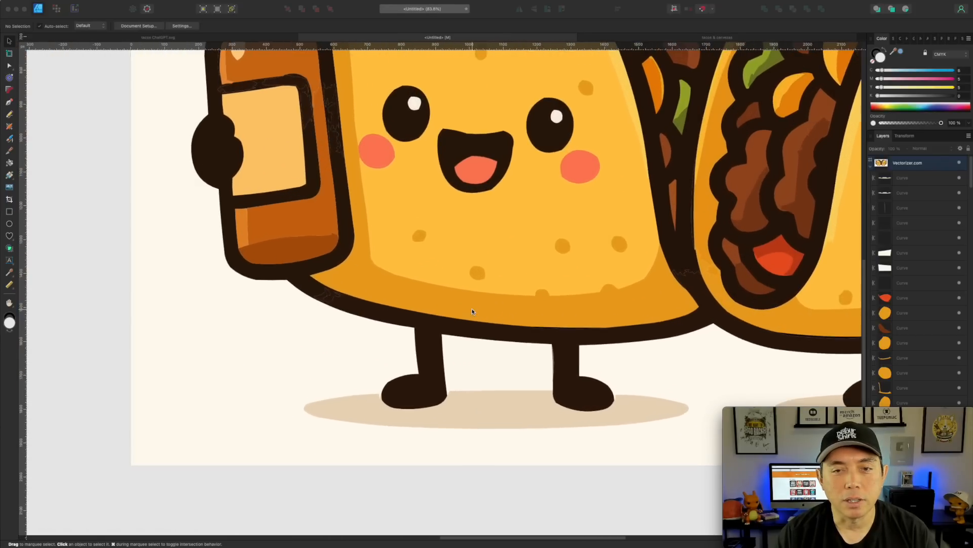
scroll(472, 311, "up", 5)
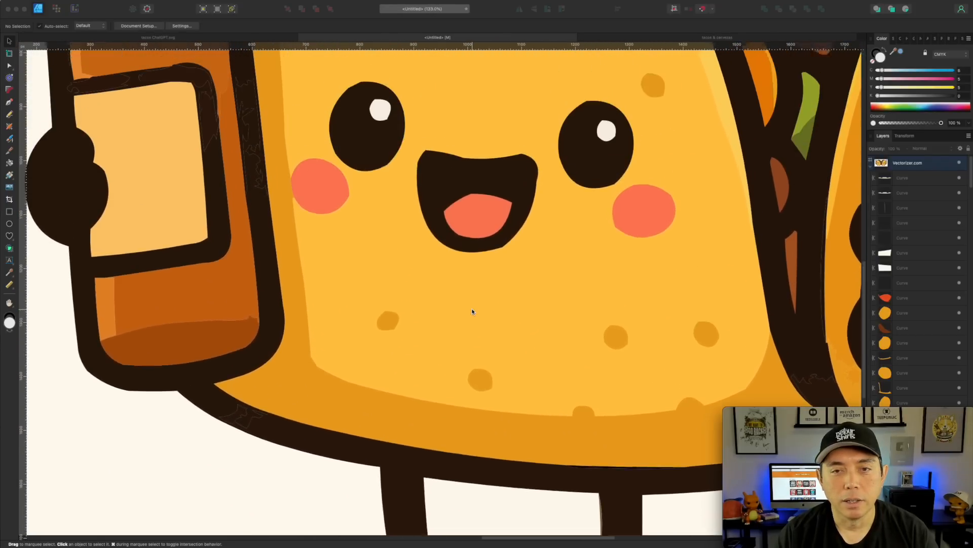
scroll(595, 250, "up", 5)
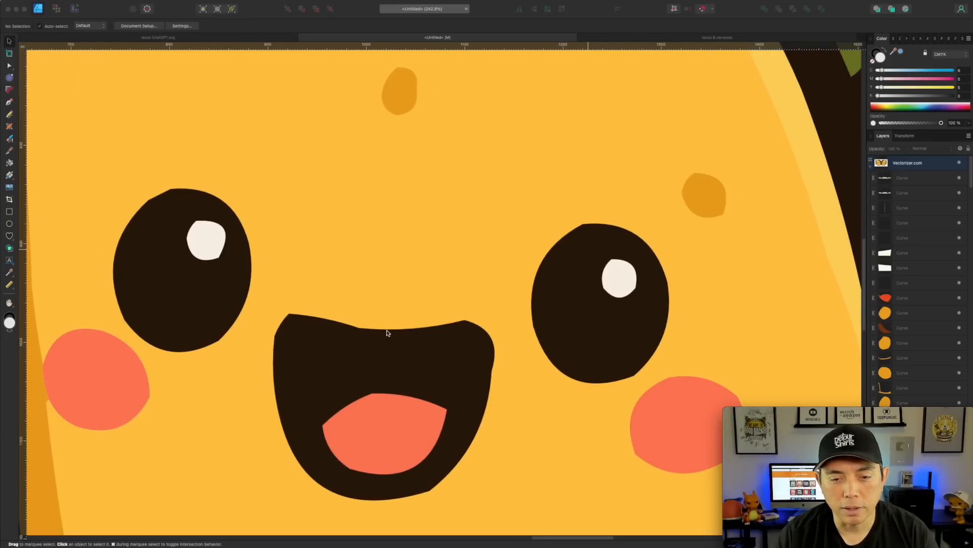
- Select the dark outline curve around the left taco's bottle on the Vectorizer.com artboard, inspect its edges and deselect it
scroll(387, 333, "down", 8)
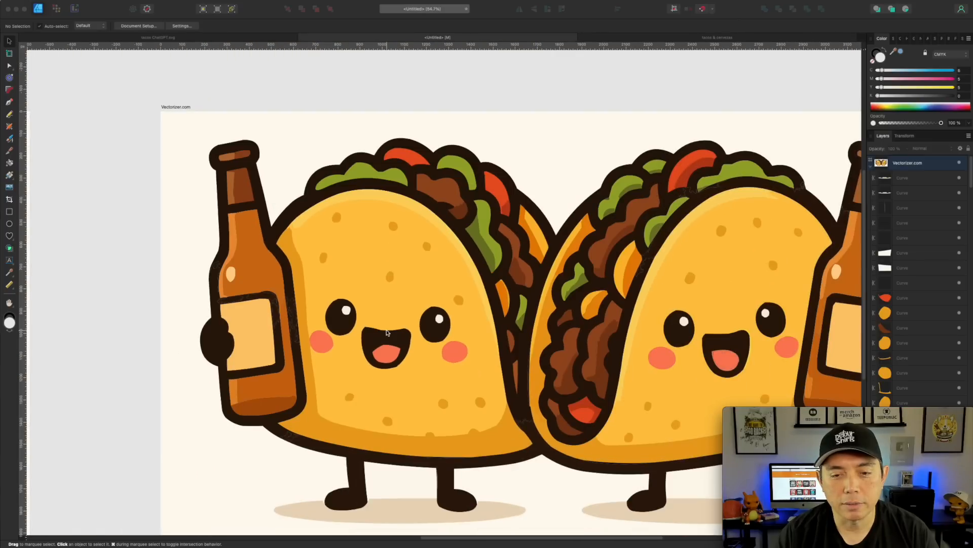
scroll(387, 333, "up", 3)
scroll(271, 320, "up", 12)
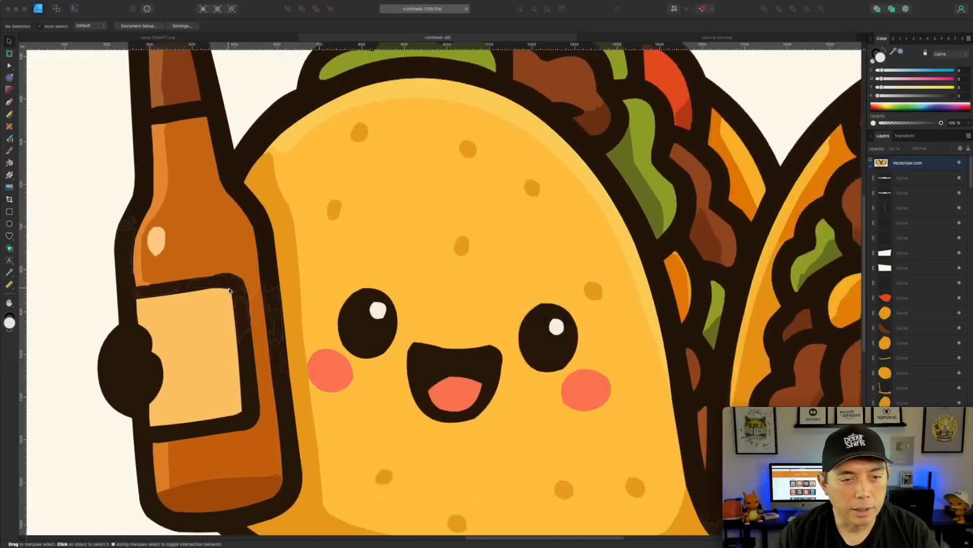
scroll(281, 303, "up", 5)
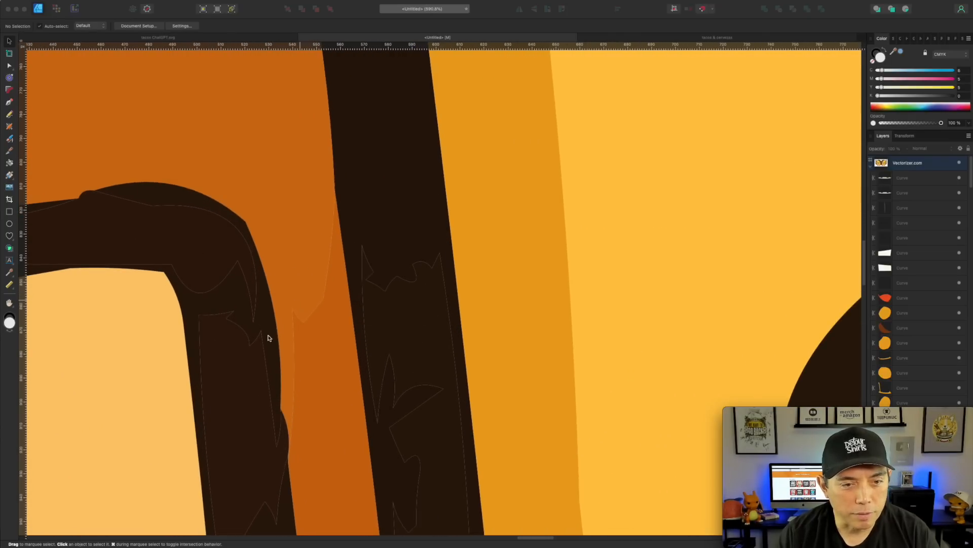
left_click(405, 282)
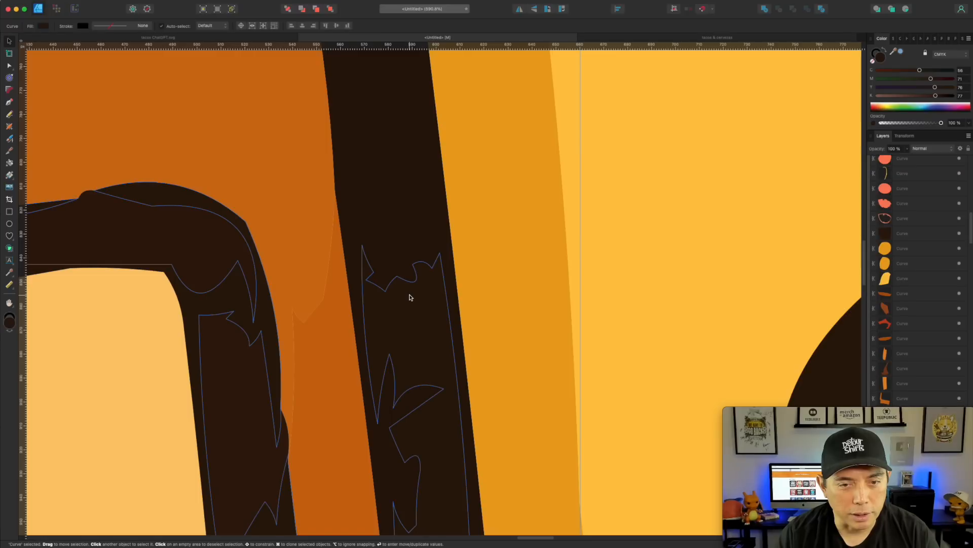
scroll(286, 281, "down", 10)
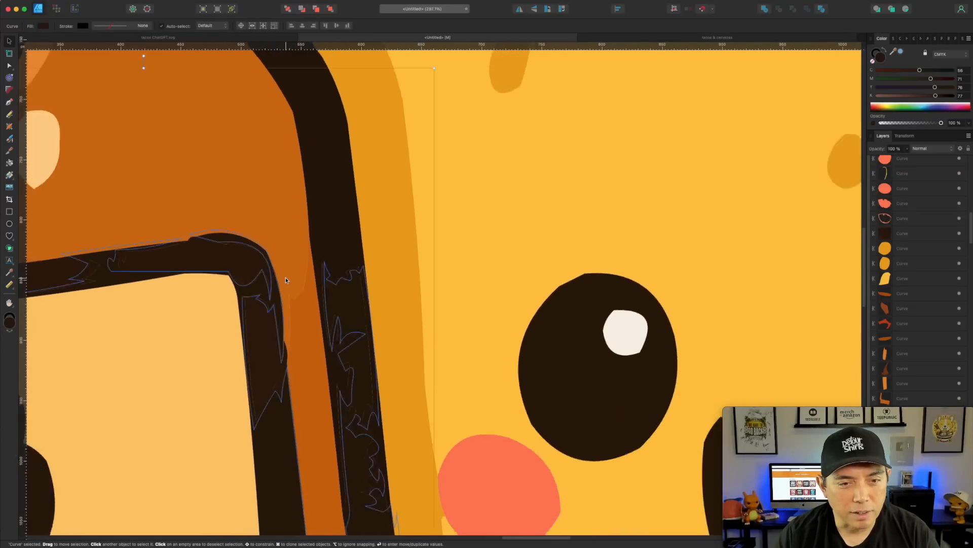
scroll(286, 280, "down", 4)
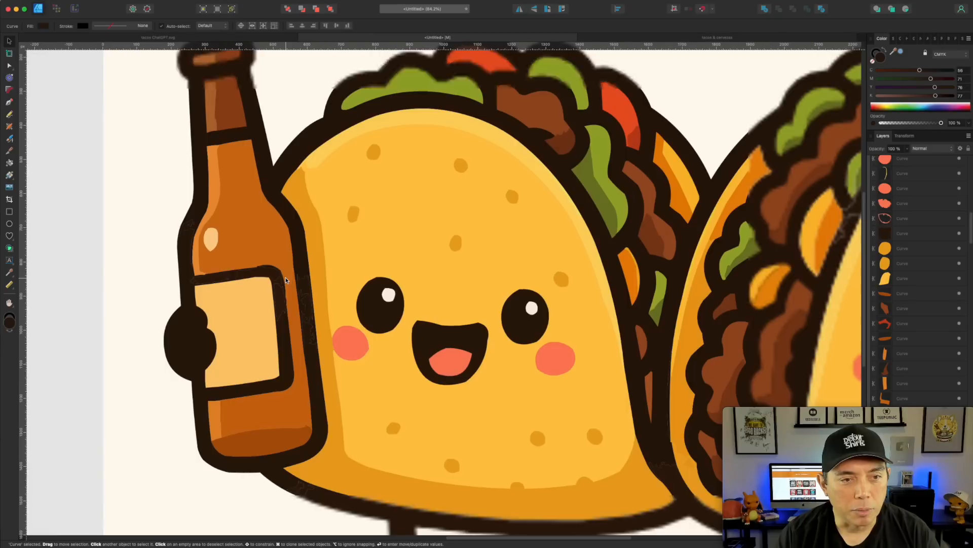
left_click(92, 240)
scroll(92, 240, "down", 1)
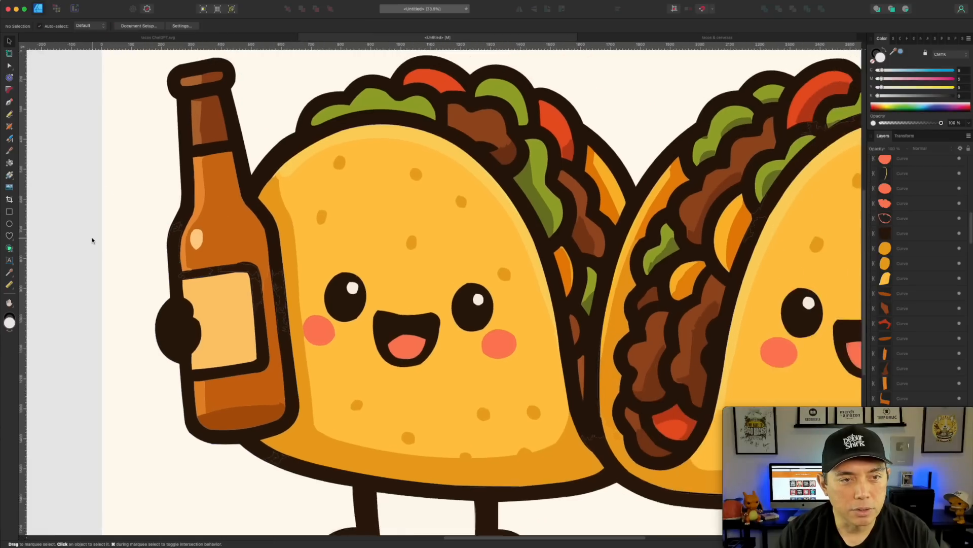
scroll(92, 240, "up", 3)
scroll(436, 329, "up", 3)
scroll(424, 326, "up", 1)
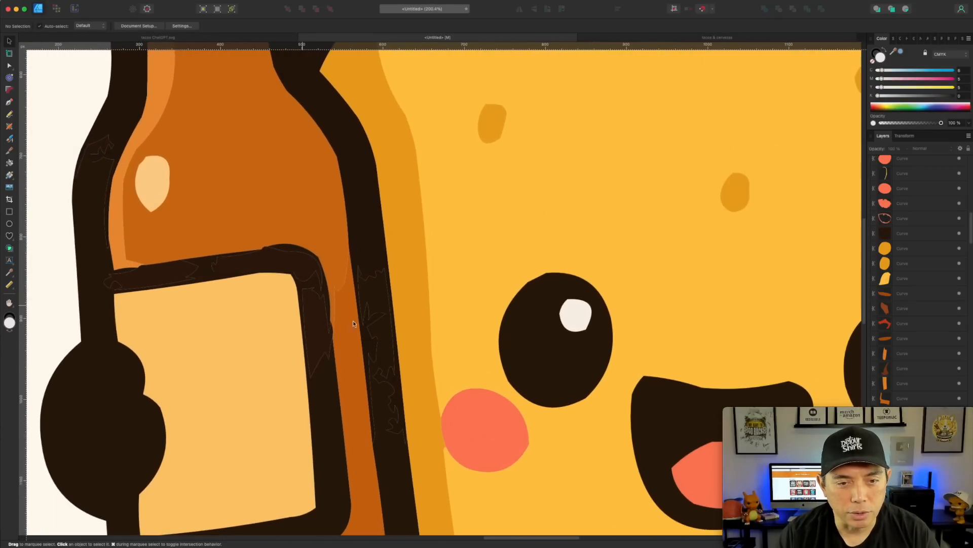
- Examine the right taco's bottle label, eye and cheek edges on the Vectorizer.com artboard up close
scroll(506, 279, "down", 9)
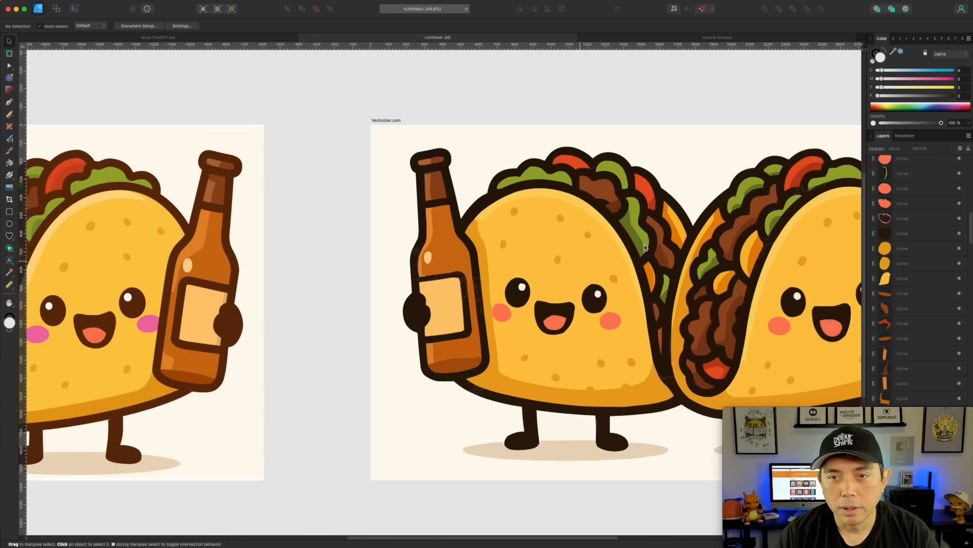
left_click_drag(717, 217, 461, 212)
scroll(634, 281, "up", 9)
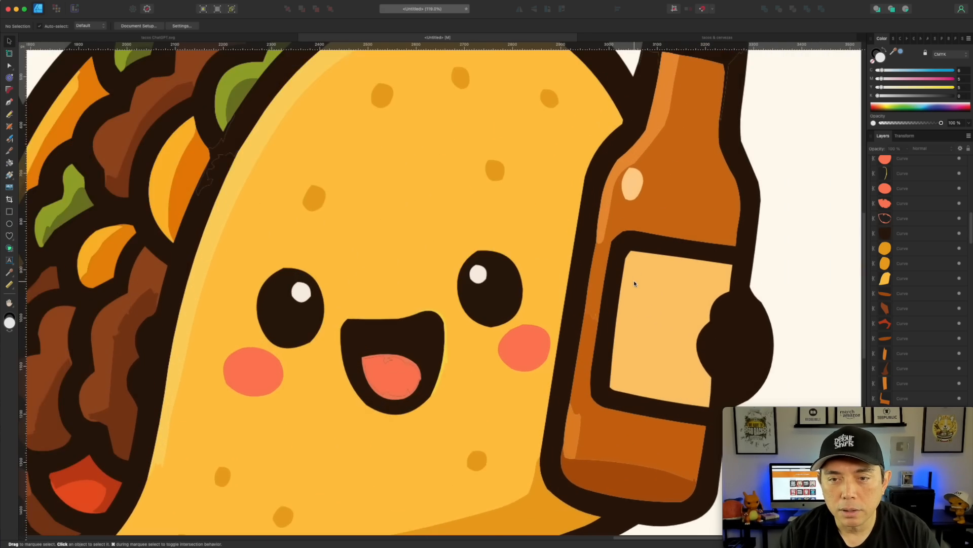
scroll(575, 222, "up", 4)
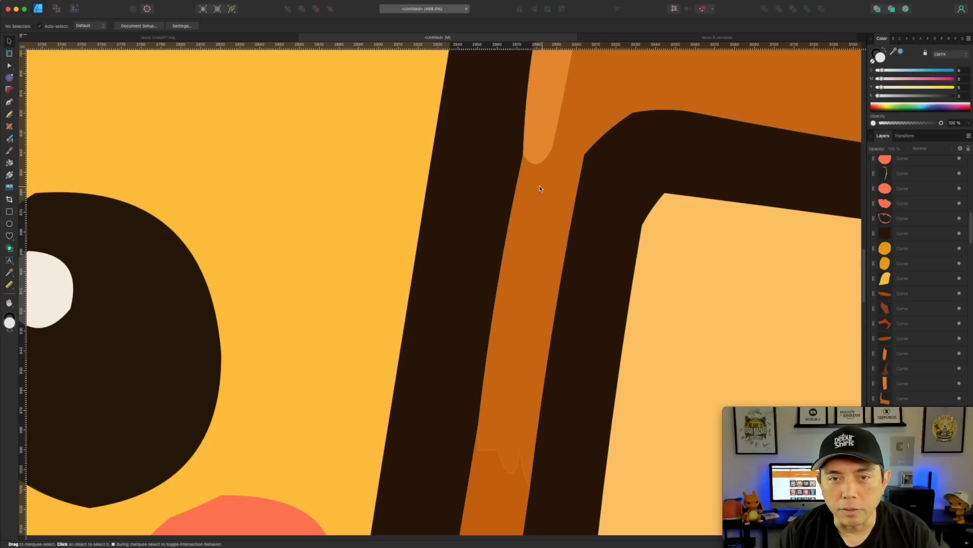
scroll(543, 186, "down", 1)
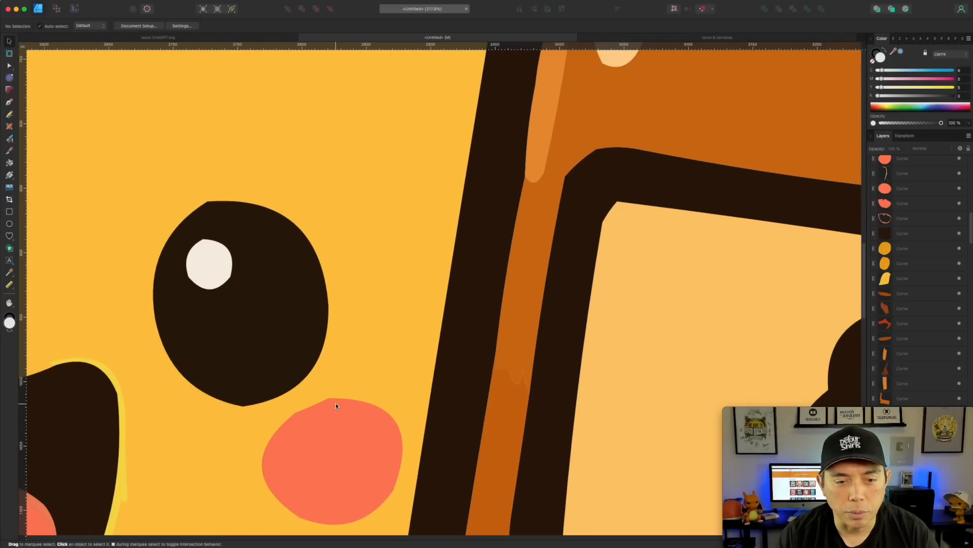
scroll(361, 379, "down", 6)
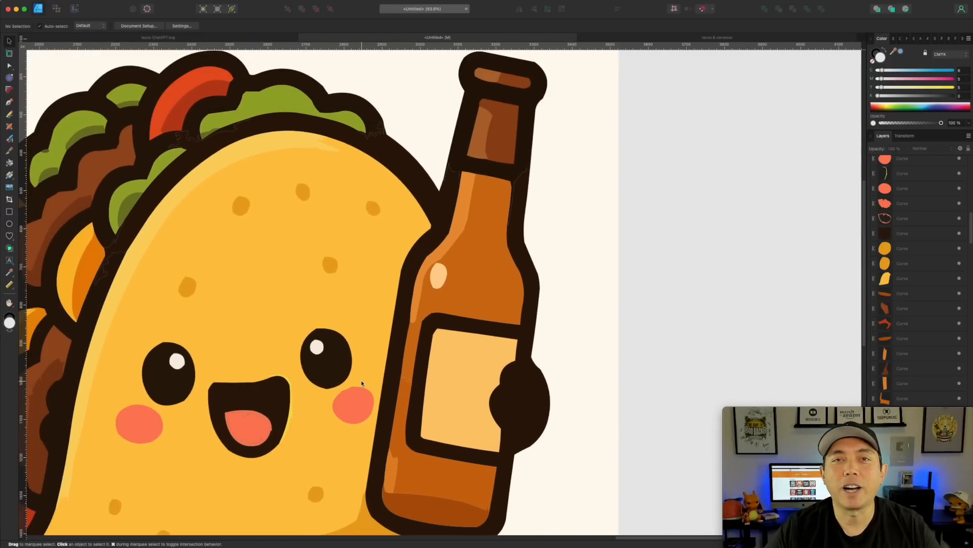
- Select the dark curve beside the right taco's lettuce on the Vectorizer.com artboard and inspect its edges up close
scroll(432, 146, "up", 8)
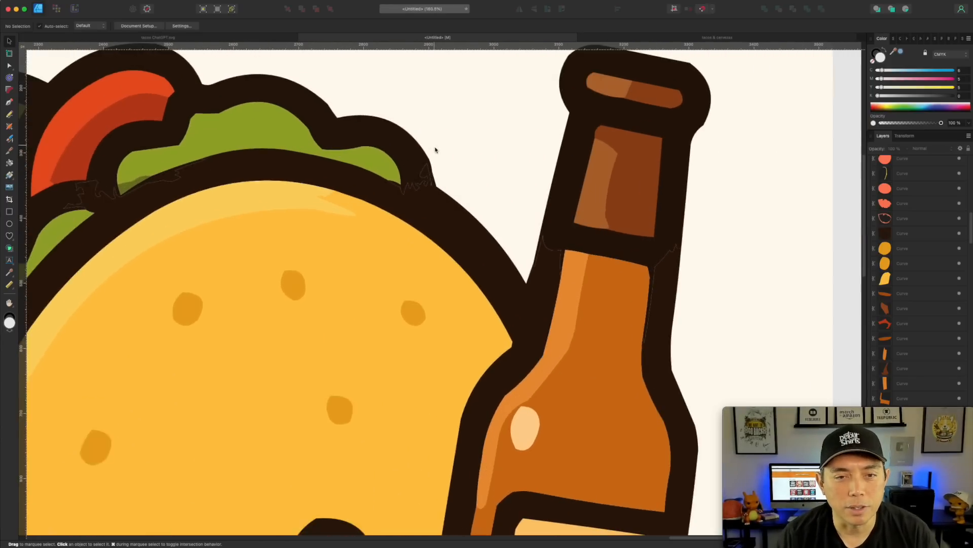
left_click(404, 197)
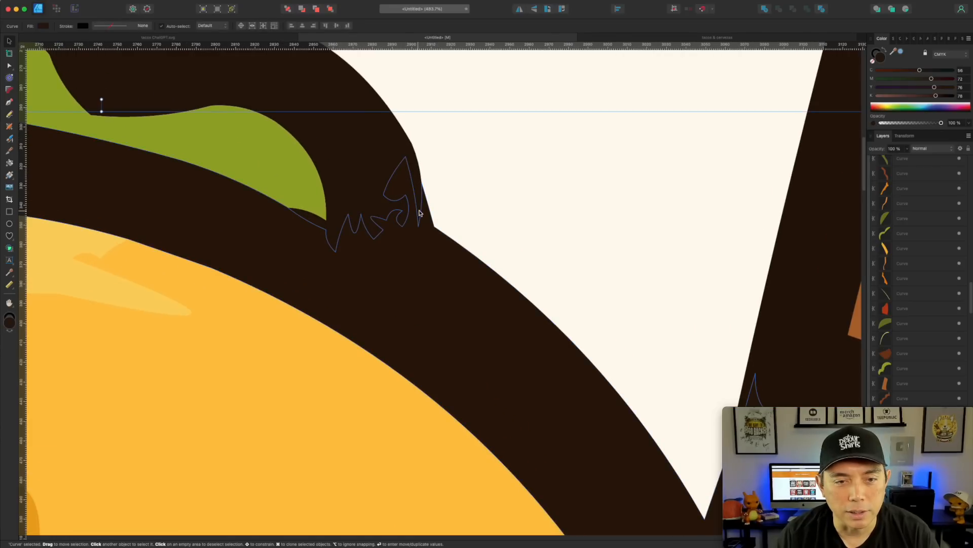
scroll(411, 228, "down", 8)
scroll(412, 228, "down", 3)
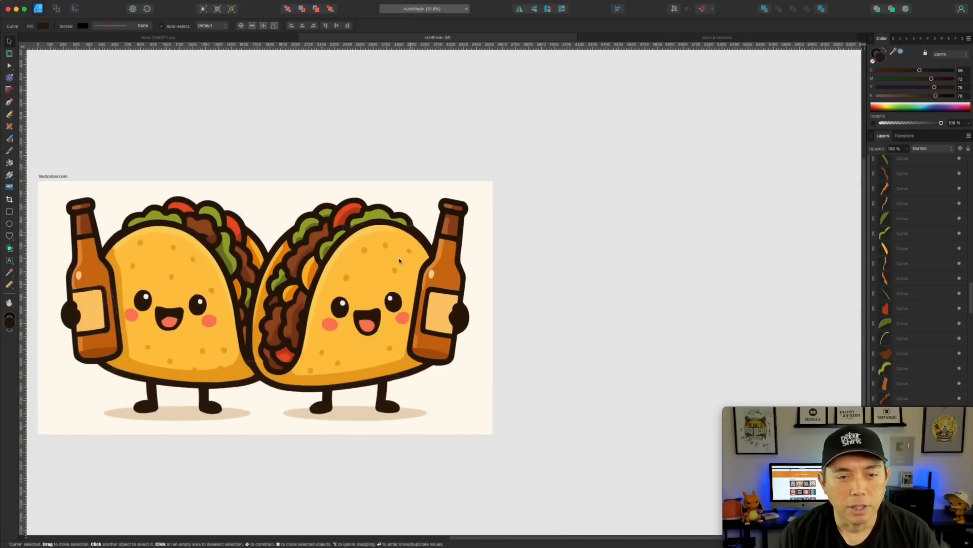
- Examine the right taco's bottle, label and shell edges on the By Hand artboard for comparison with the Vectorizer.com one
scroll(411, 228, "down", 2)
left_click_drag(251, 389, 565, 397)
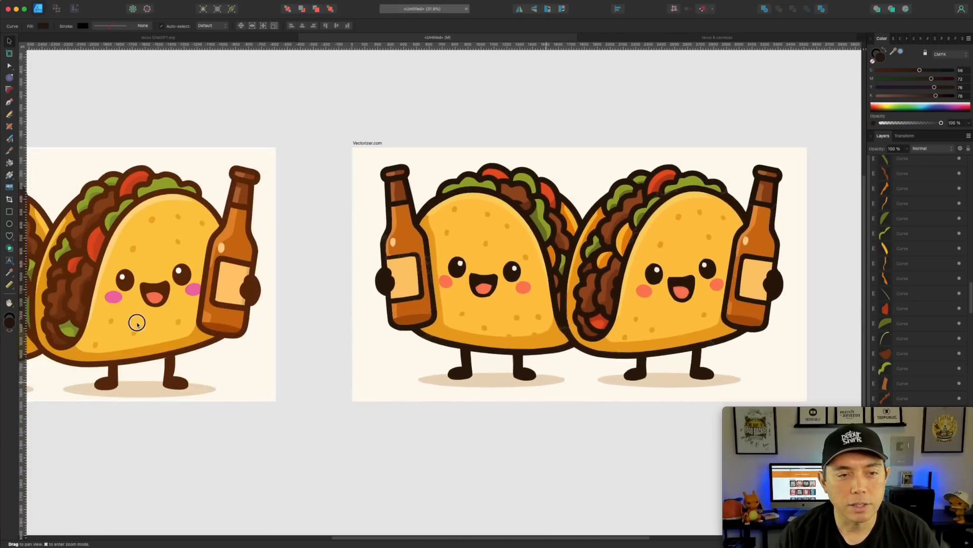
left_click_drag(135, 321, 281, 321)
scroll(338, 225, "up", 5)
scroll(320, 222, "down", 4)
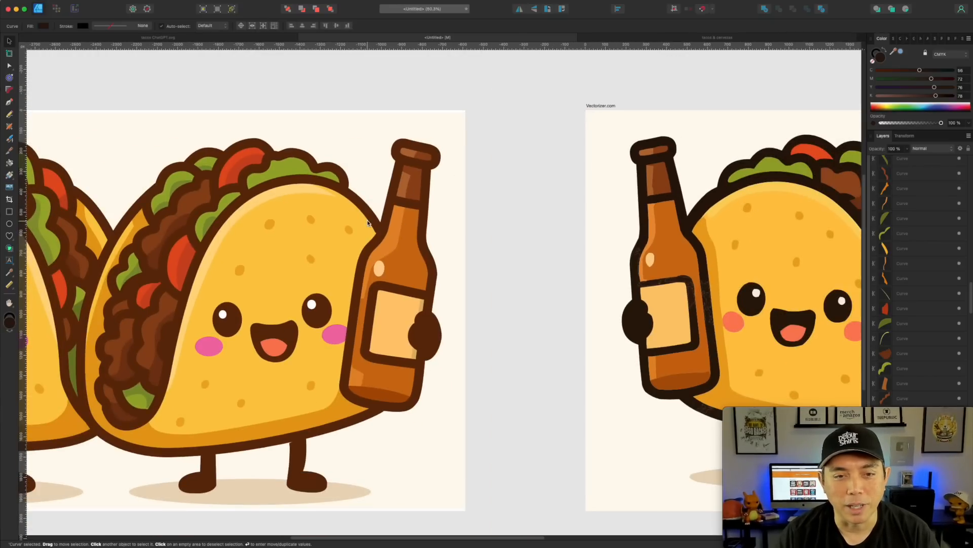
scroll(360, 226, "up", 8)
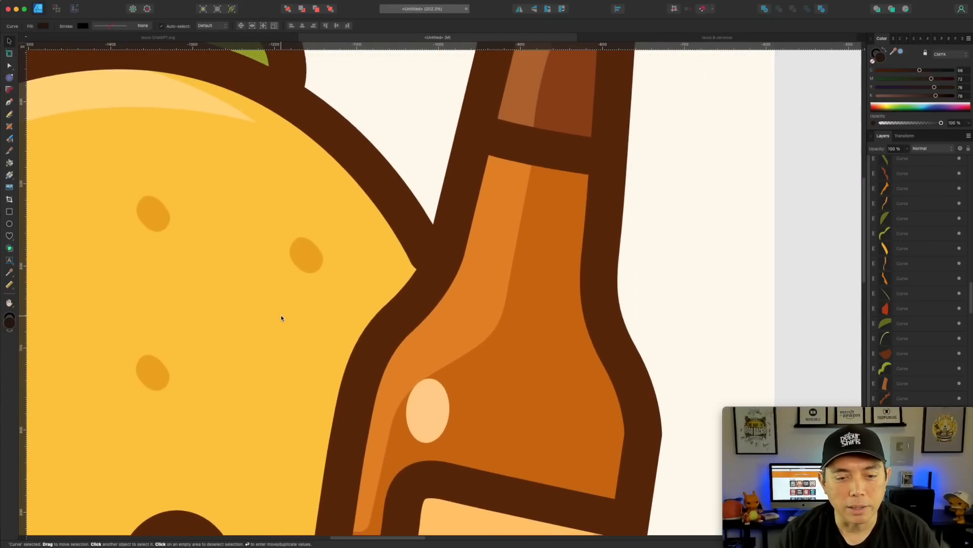
scroll(280, 314, "down", 8)
scroll(422, 238, "up", 2)
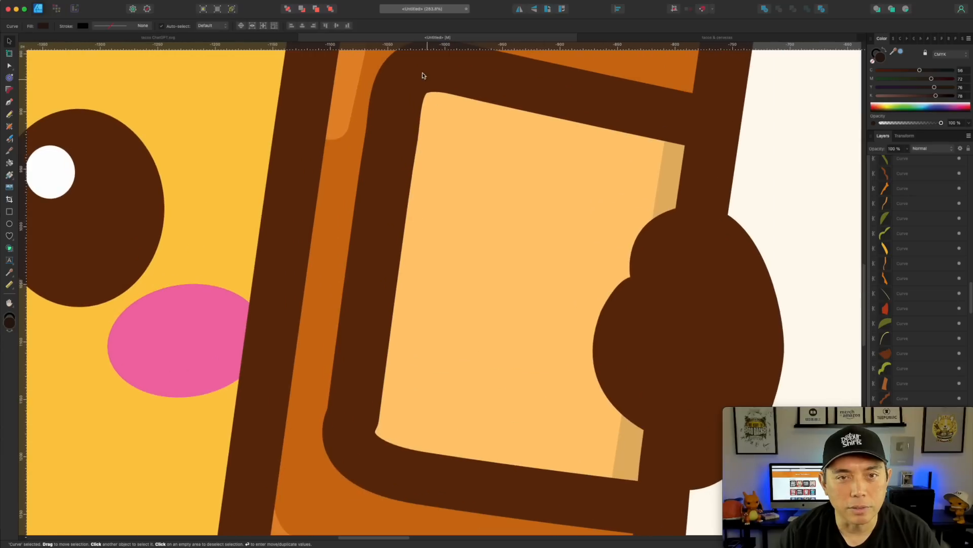
- Smooth the lower-left corner of the right taco's bottle label outline on the By Hand artboard, then select the yellow taco shell
left_click(374, 435)
double_click(349, 419)
left_click_drag(324, 463, 339, 464)
left_click(181, 248)
scroll(181, 248, "up", 3)
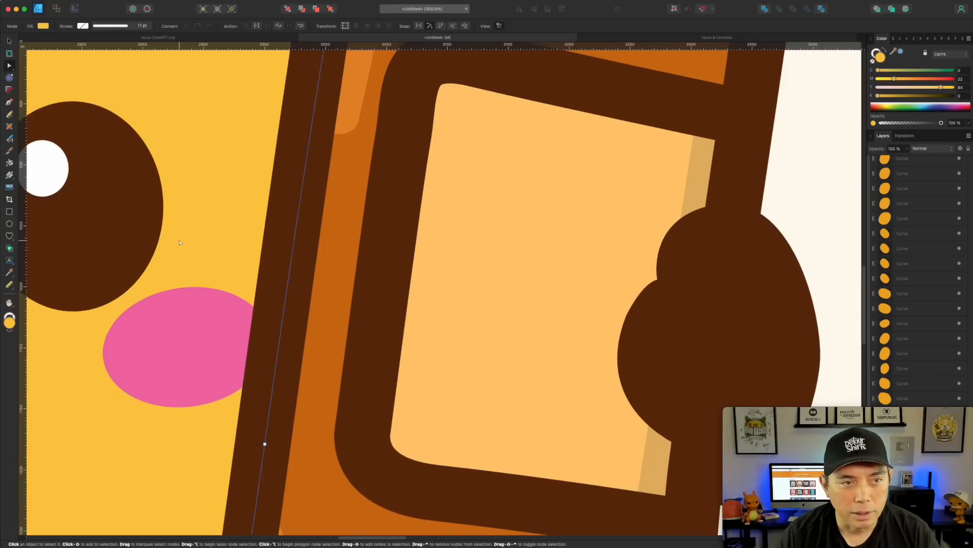
- Compare the By Hand and Vectorizer.com artboards, examining the right taco's lettuce and upper shell outline on the Vectorizer.com version
scroll(176, 239, "down", 4)
scroll(135, 185, "down", 1)
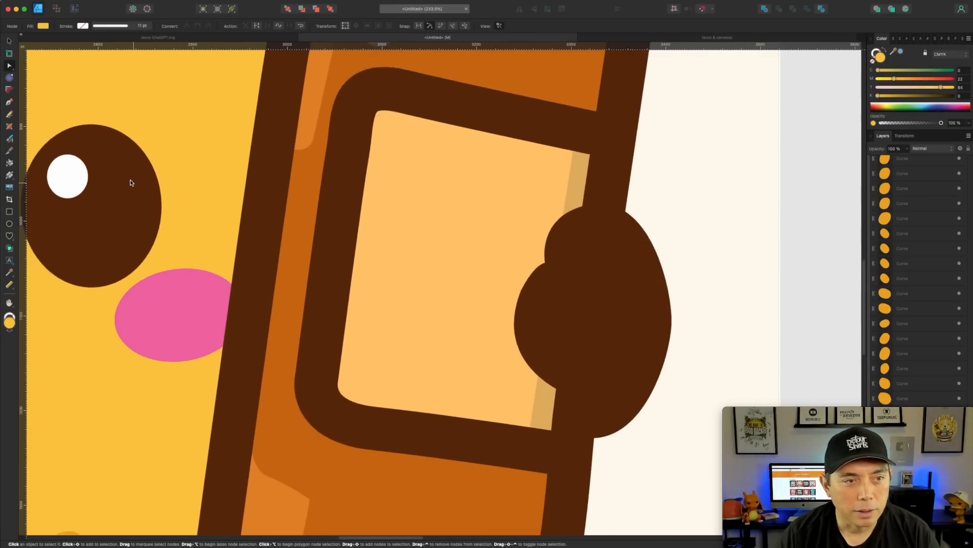
scroll(537, 264, "down", 3)
scroll(537, 272, "down", 8)
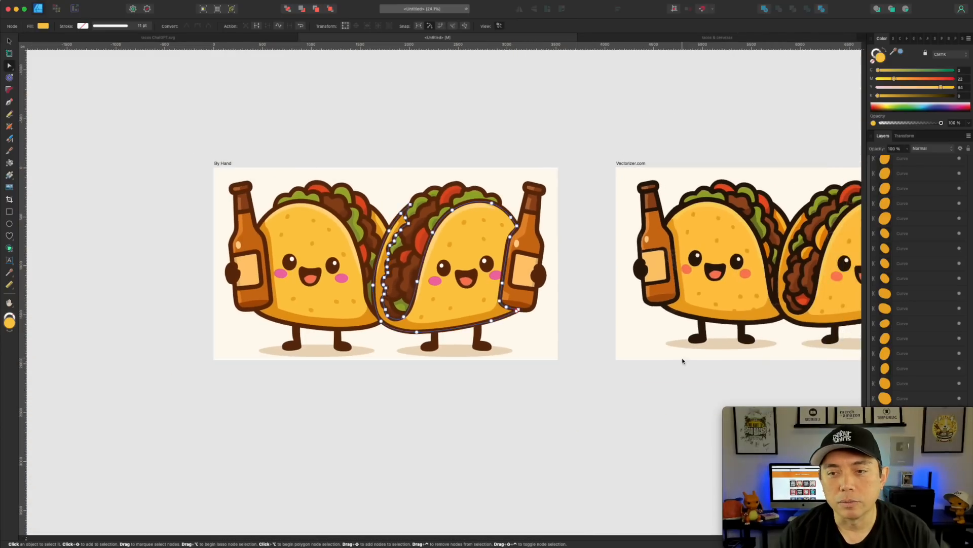
left_click_drag(662, 363, 376, 378)
scroll(579, 245, "up", 1)
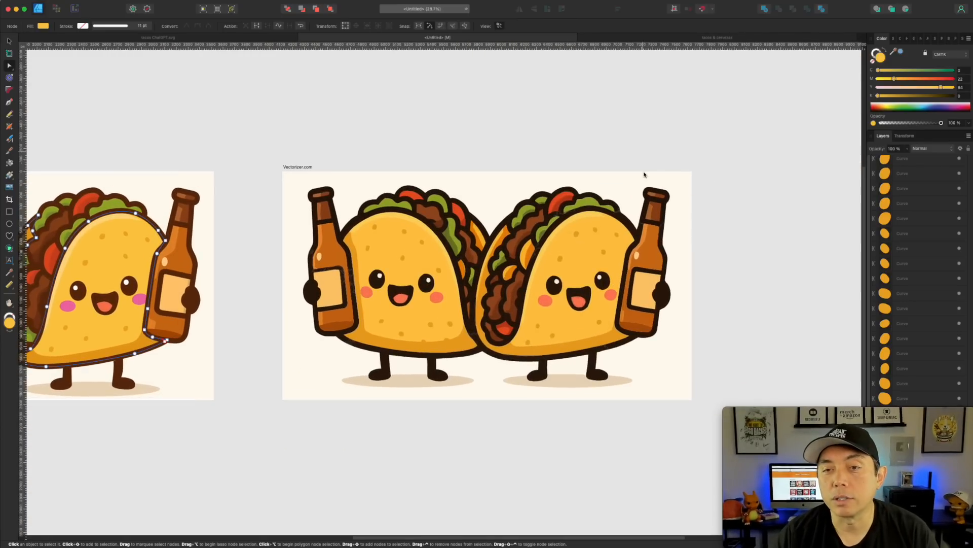
scroll(639, 147, "up", 9)
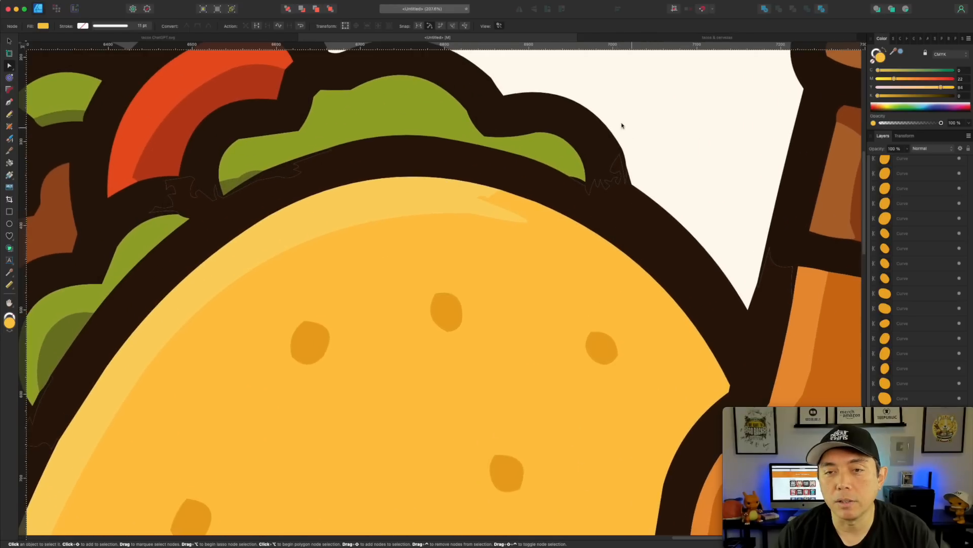
scroll(615, 207, "down", 7)
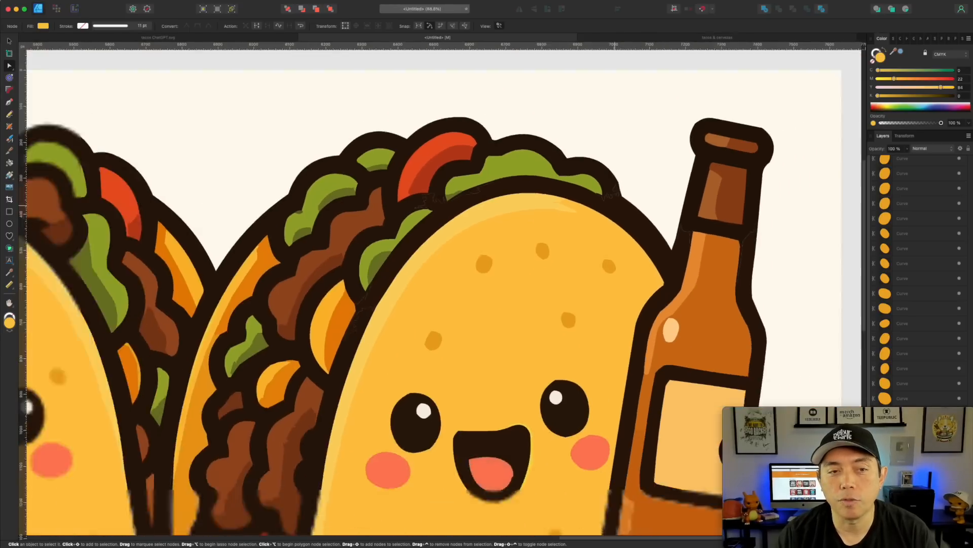
scroll(615, 207, "down", 1)
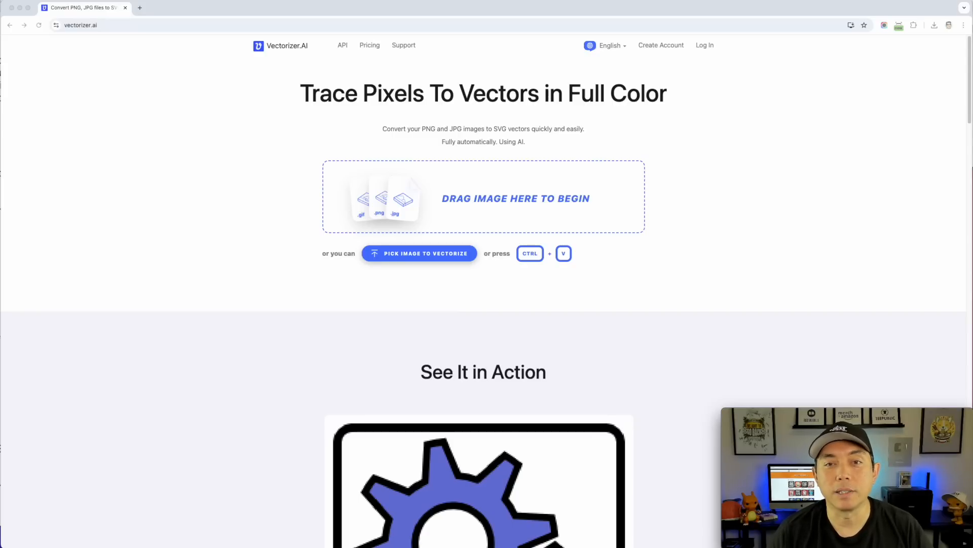
- Switch to vectorizer.ai, upload the tacos ChatGPT.png image and inspect the right taco's upper shell in the result
left_click_drag(875, 109, 464, 191)
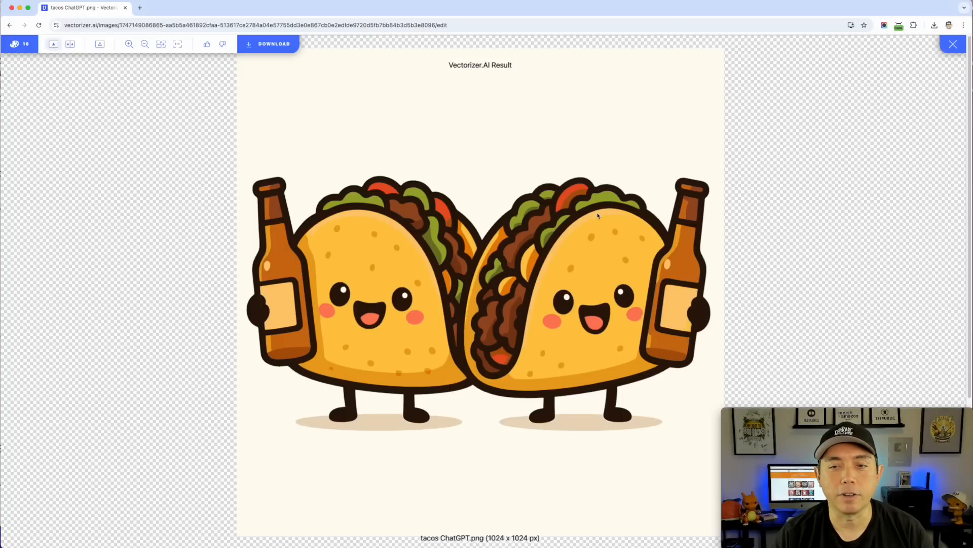
scroll(622, 231, "up", 10)
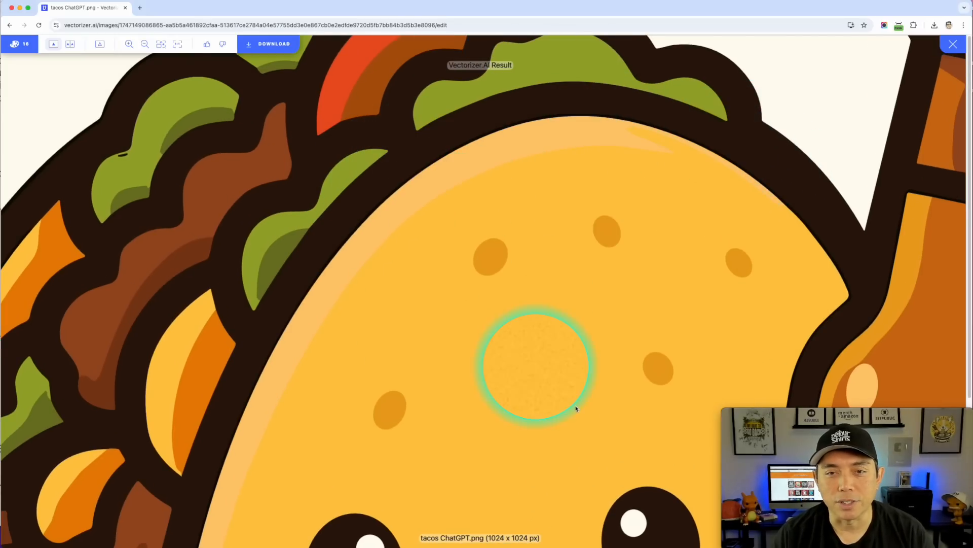
scroll(577, 405, "up", 1)
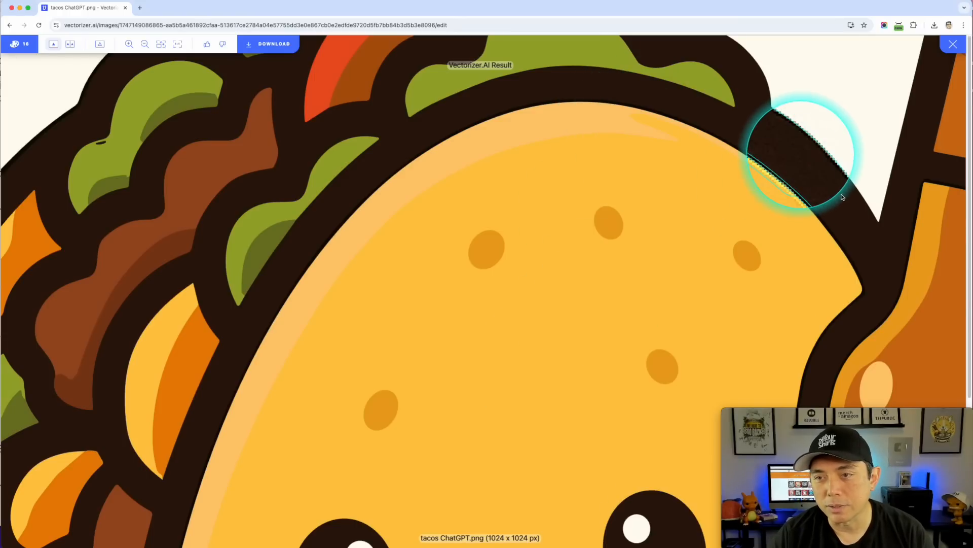
scroll(641, 412, "down", 1)
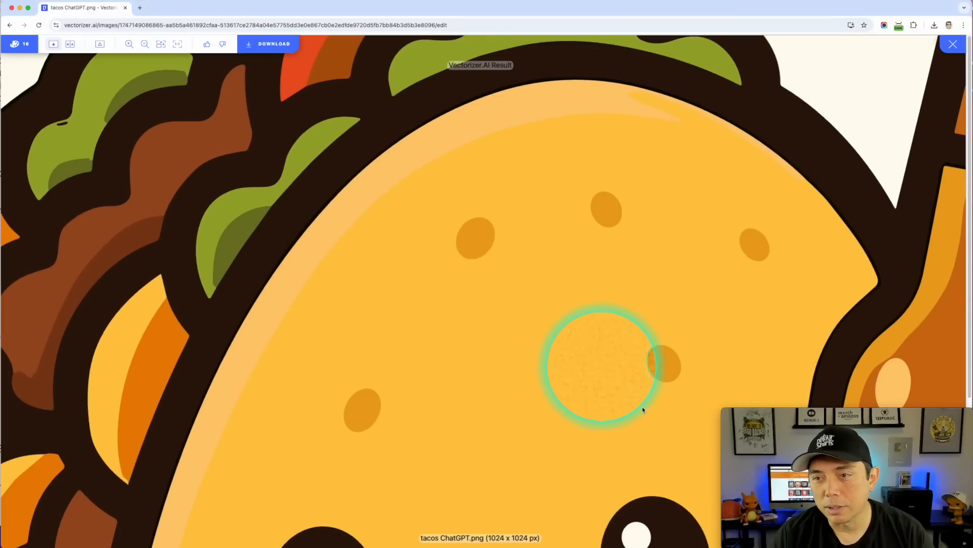
- Examine the right taco's bottle, label, eyes and mouth edges in the Vectorizer.AI result
scroll(412, 380, "down", 3)
scroll(412, 381, "down", 5)
scroll(436, 390, "up", 1)
scroll(456, 398, "down", 1)
scroll(458, 400, "up", 8)
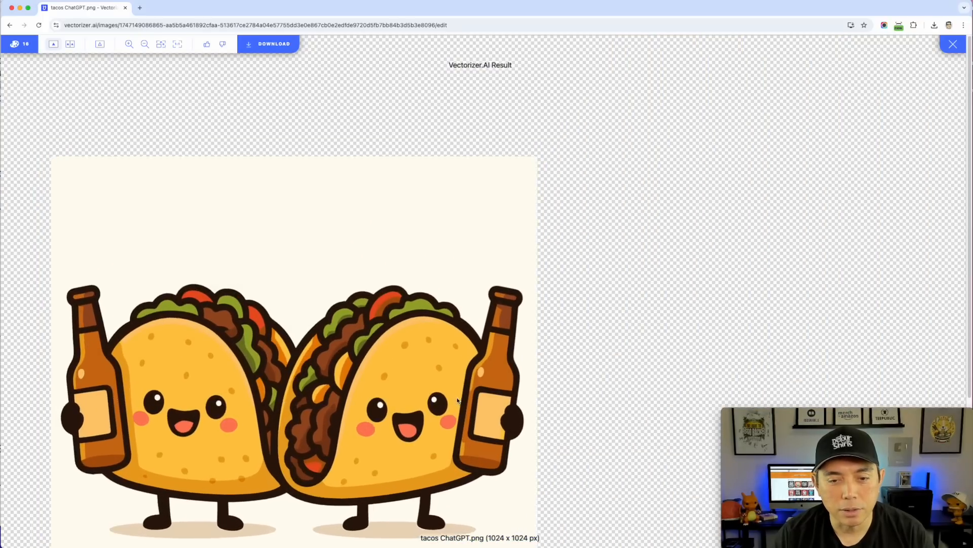
scroll(434, 406, "up", 2)
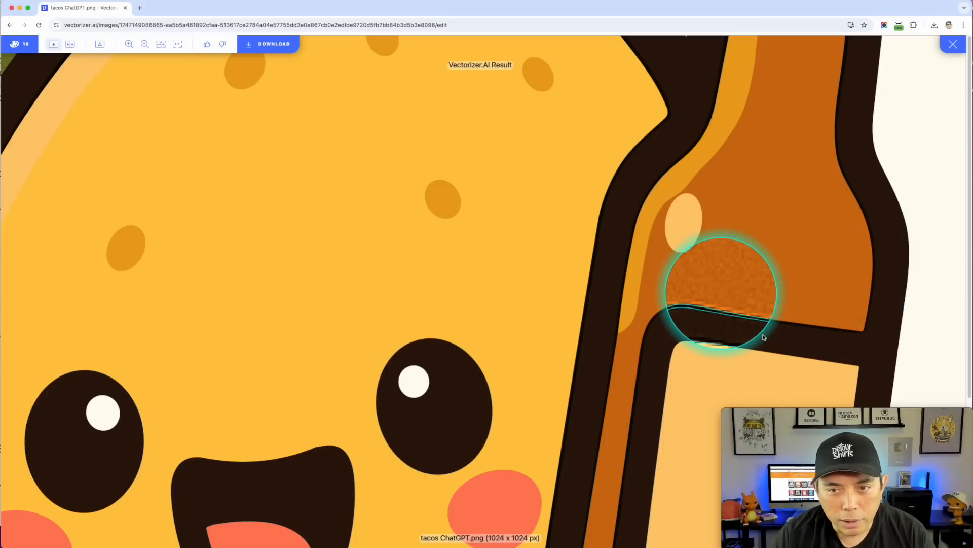
scroll(659, 347, "down", 5)
scroll(659, 346, "down", 8)
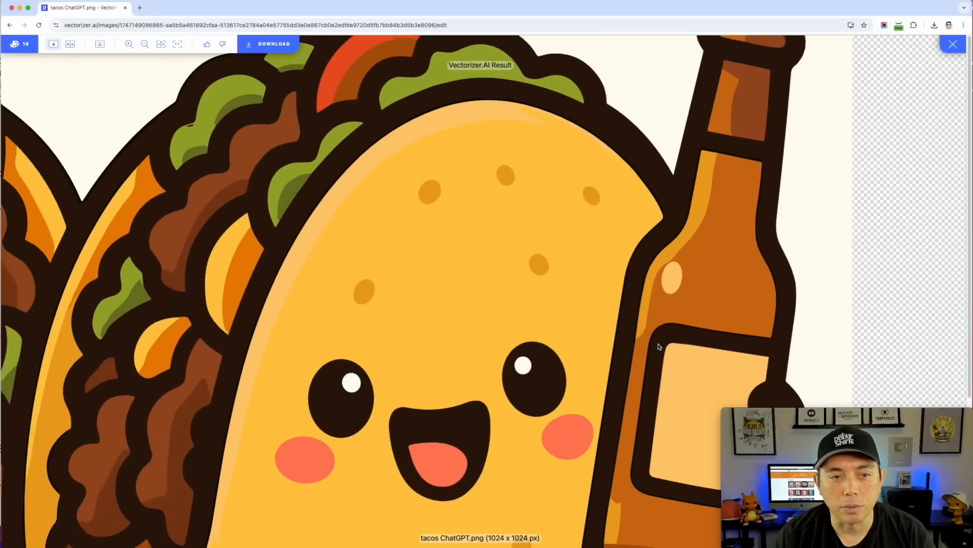
- Download the Vectorizer.AI result in SVG format, version 1.1, with filled shapes and medium line fit tolerance
scroll(659, 347, "down", 8)
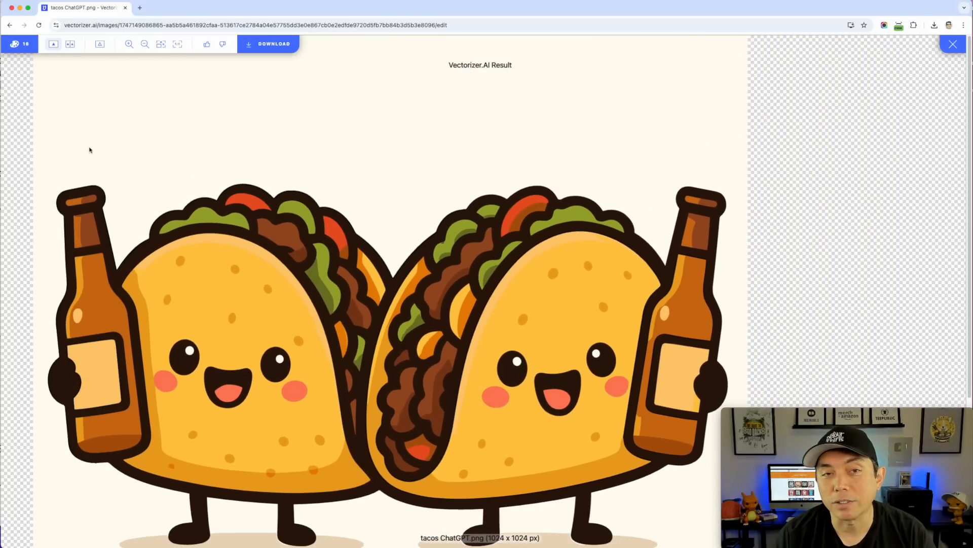
left_click(269, 47)
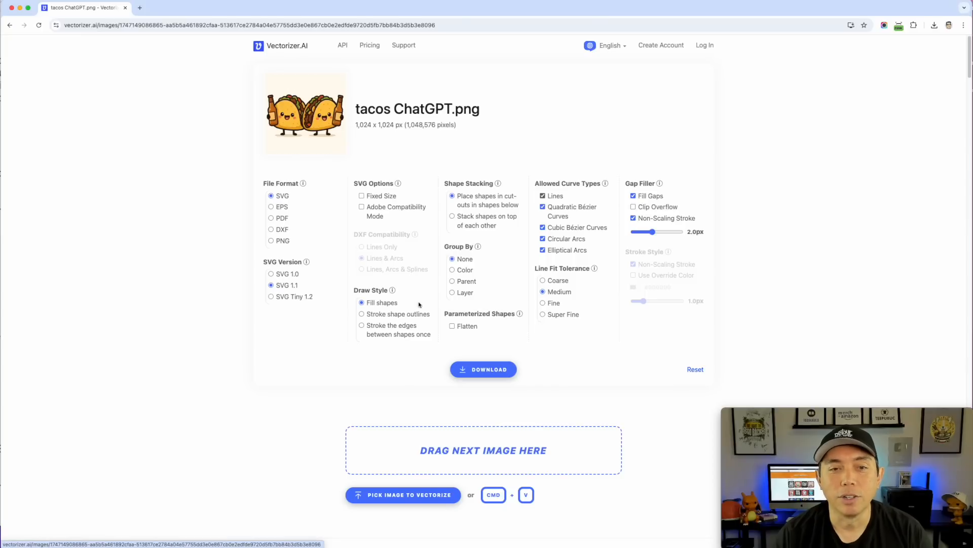
left_click(488, 372)
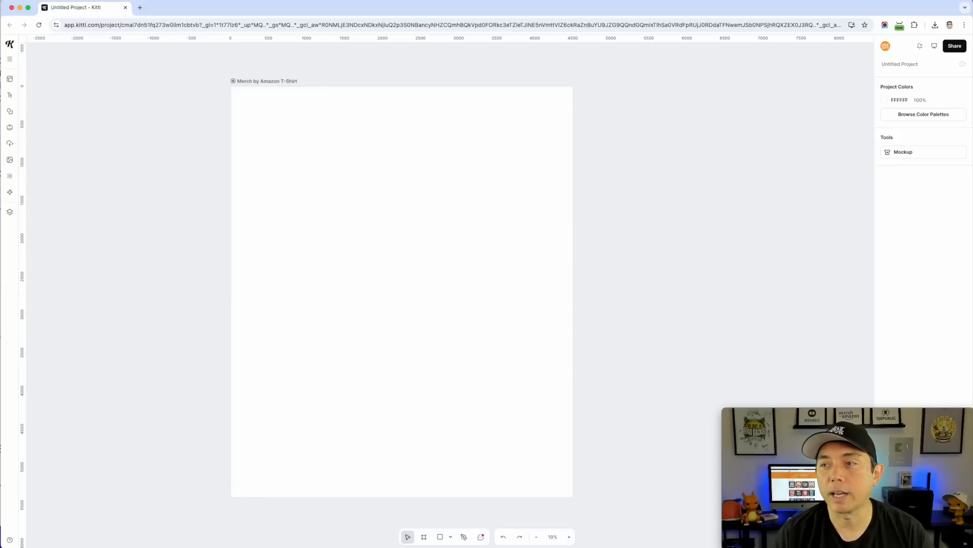
- Switch to Kittl, place the square taco image on the Merch by Amazon T-Shirt artboard and enlarge it to 3000 × 3000 px
left_click_drag(1, 213, 373, 246)
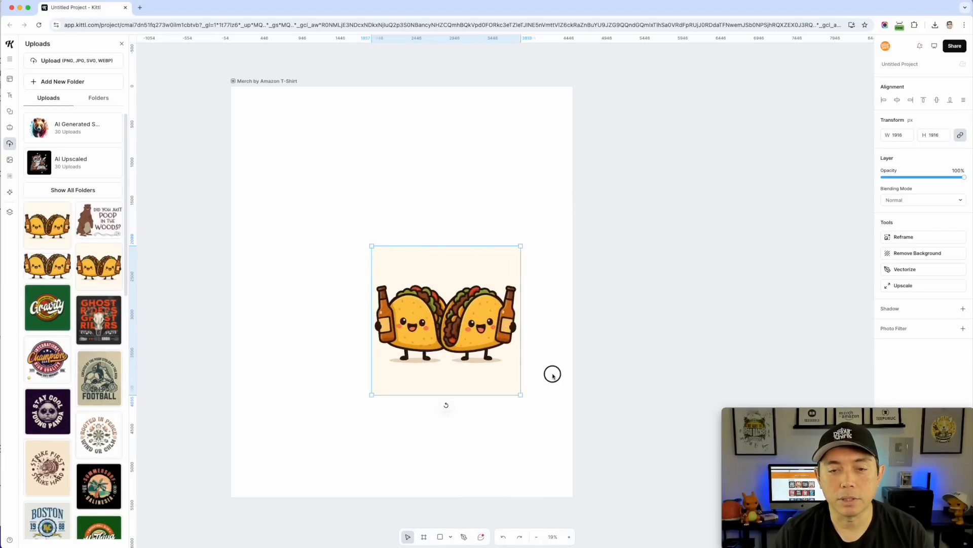
left_click_drag(465, 318, 526, 378)
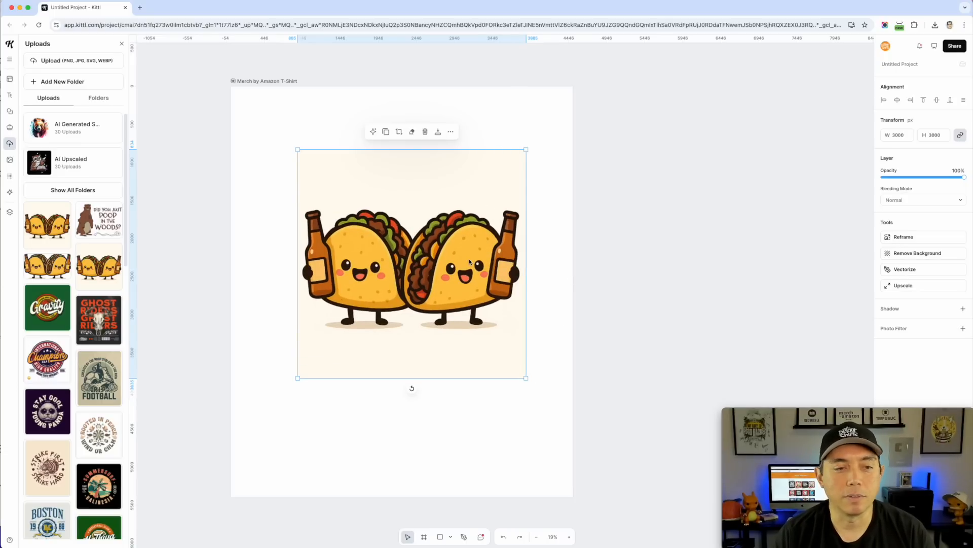
- Vectorize the placed taco image with the number of colors set to 16
left_click(903, 270)
left_click_drag(894, 309, 960, 310)
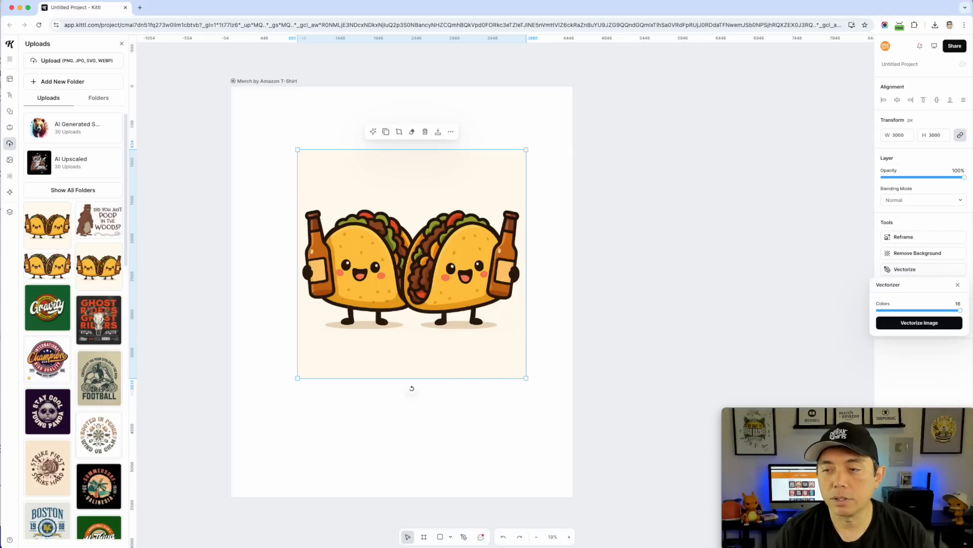
left_click(908, 326)
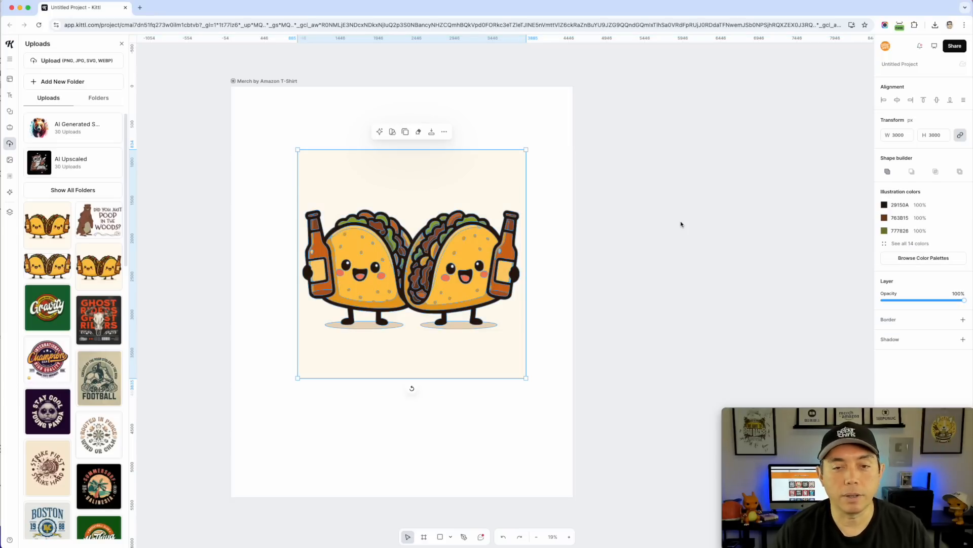
- Examine the right taco's bottle, label, eye, cheek and lettuce edges in the Kittl vectorized image up close
scroll(511, 220, "up", 5)
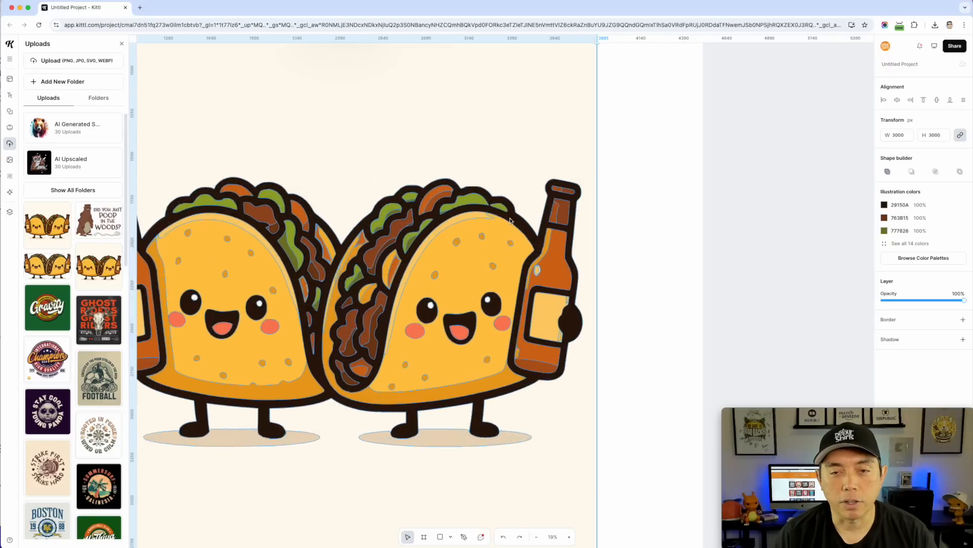
scroll(510, 220, "up", 10)
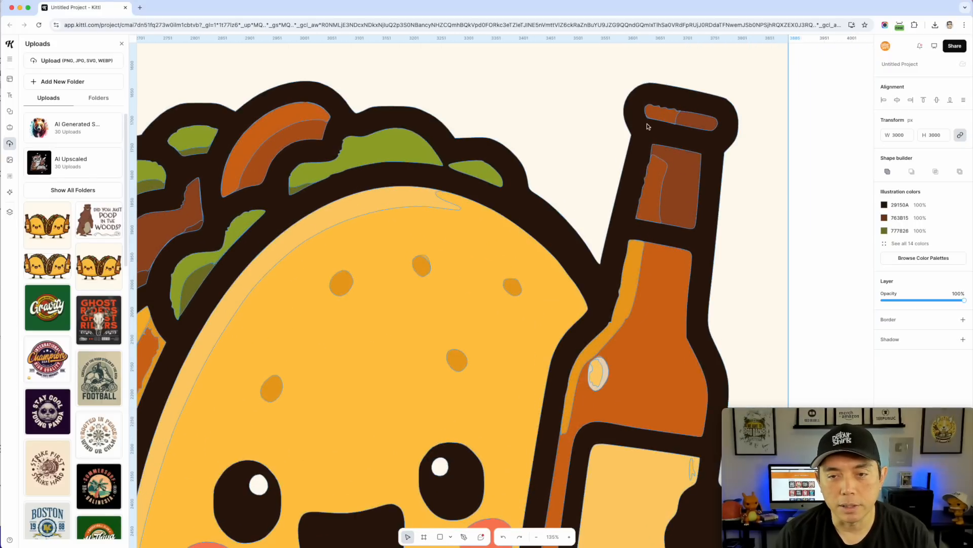
scroll(625, 228, "up", 3)
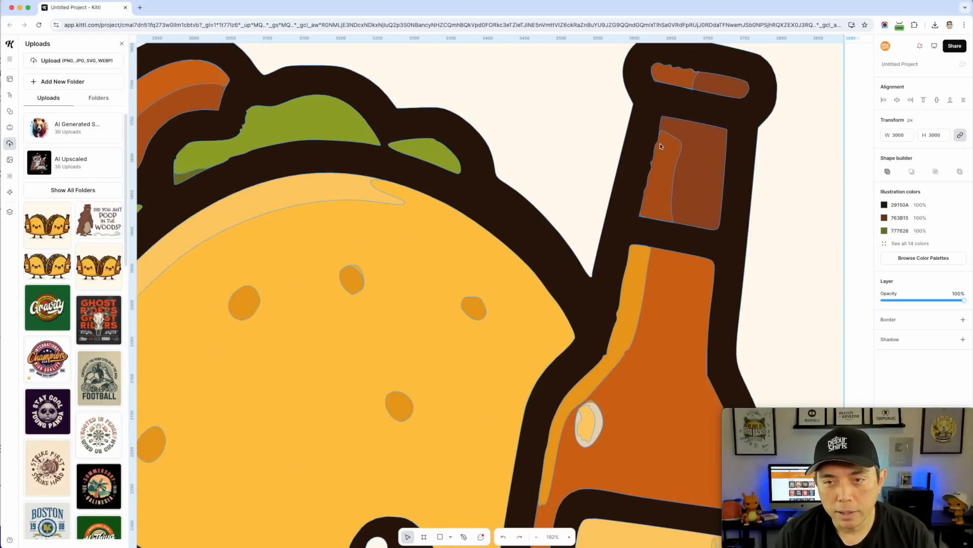
scroll(481, 396, "down", 7)
scroll(395, 190, "up", 3)
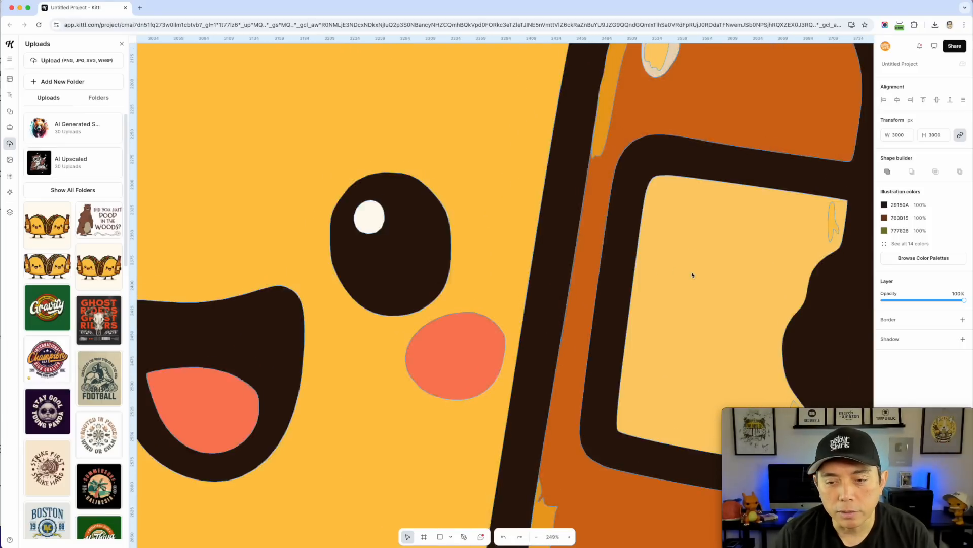
scroll(652, 276, "down", 5)
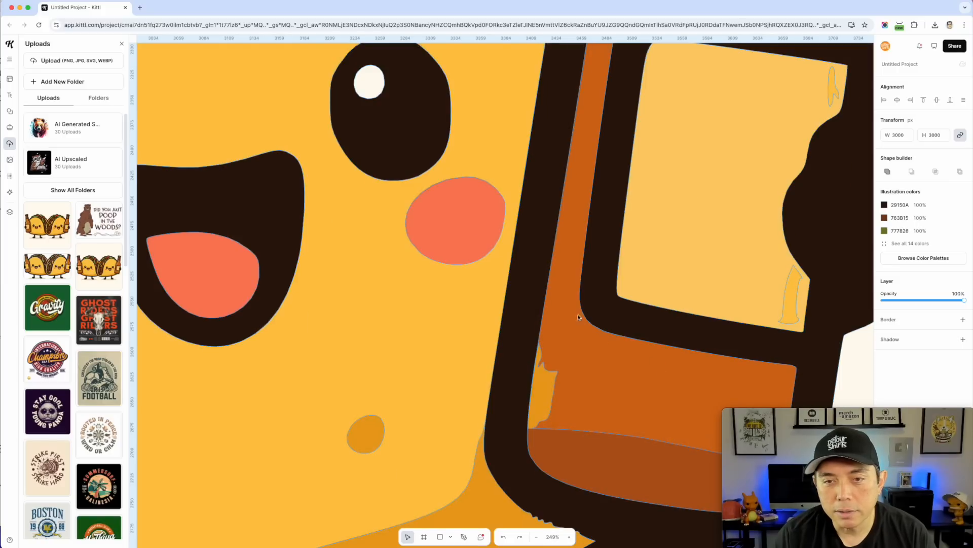
scroll(637, 200, "up", 5)
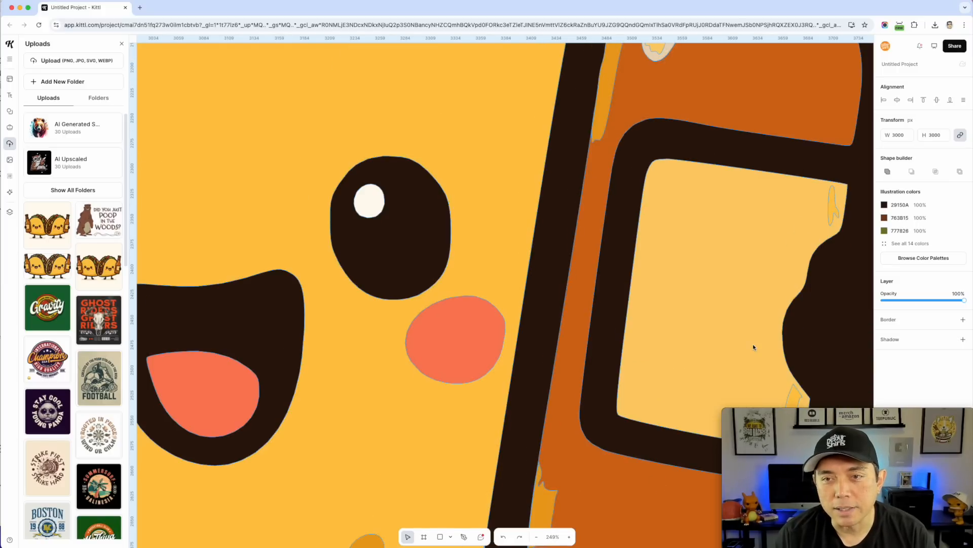
scroll(753, 346, "up", 20)
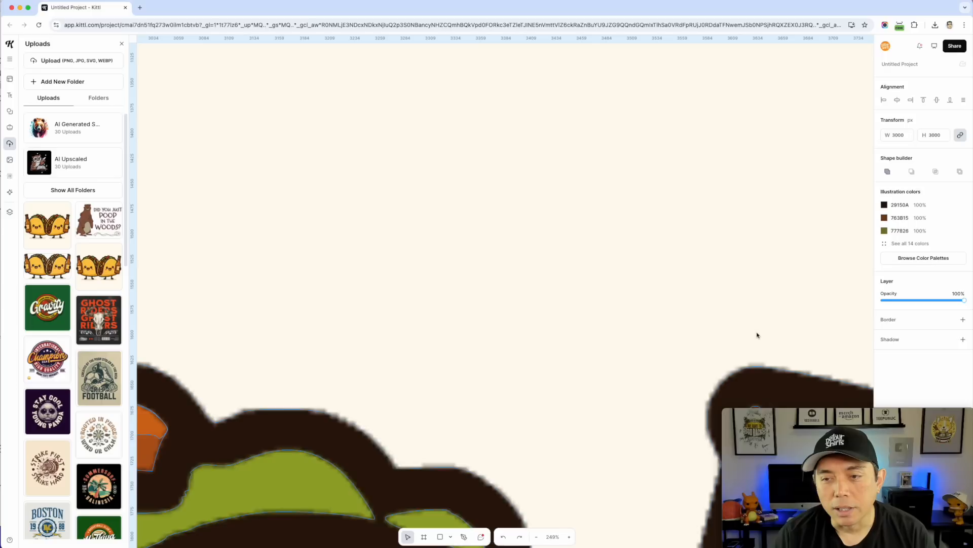
- Examine the lettuce, bottle, face and outline edges of both tacos in the Kittl vectorized image, up close and as a whole
scroll(757, 334, "down", 12)
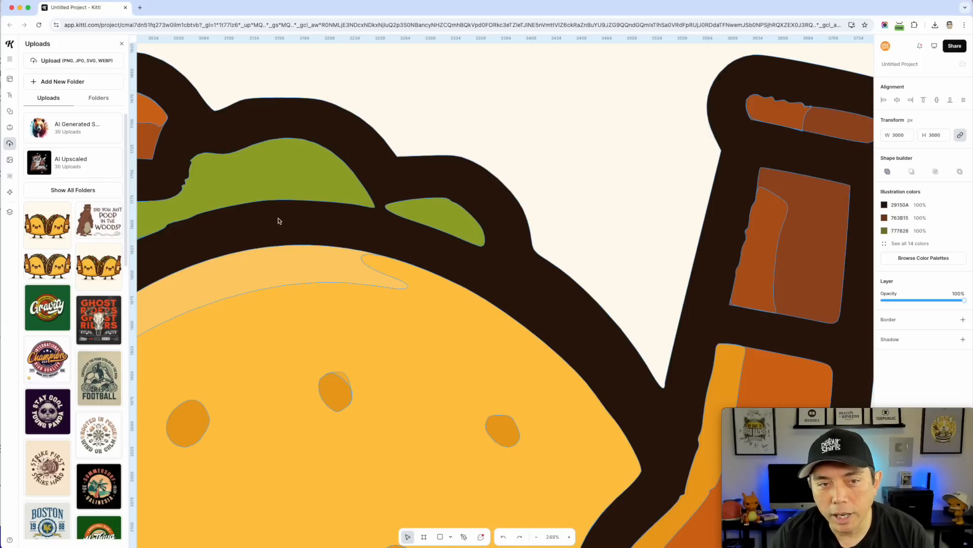
scroll(307, 298, "down", 10)
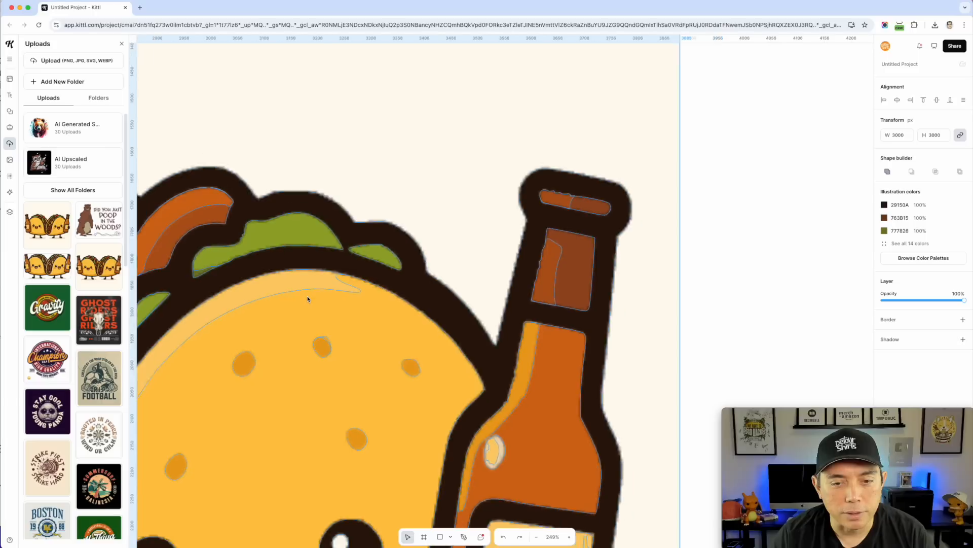
scroll(308, 298, "down", 10)
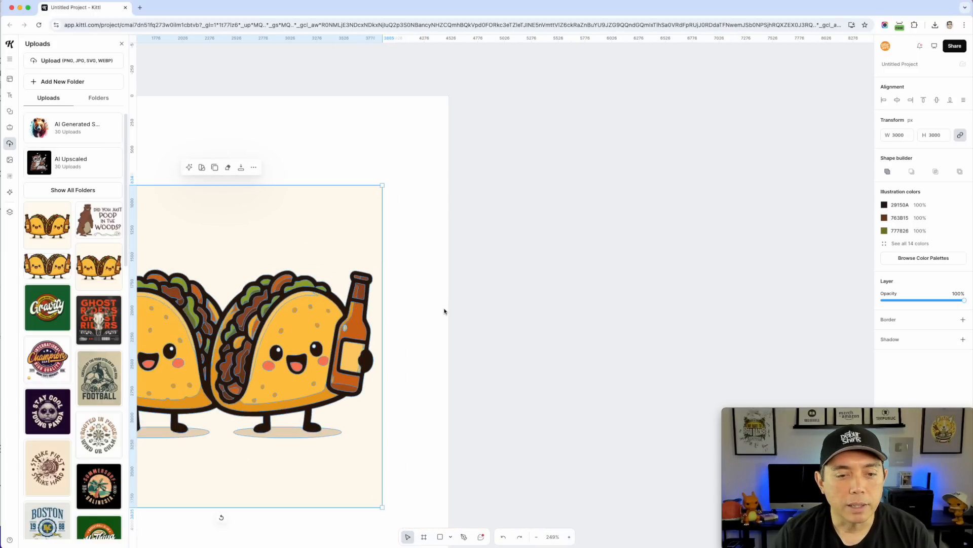
left_click(444, 311)
left_click_drag(409, 333, 596, 265)
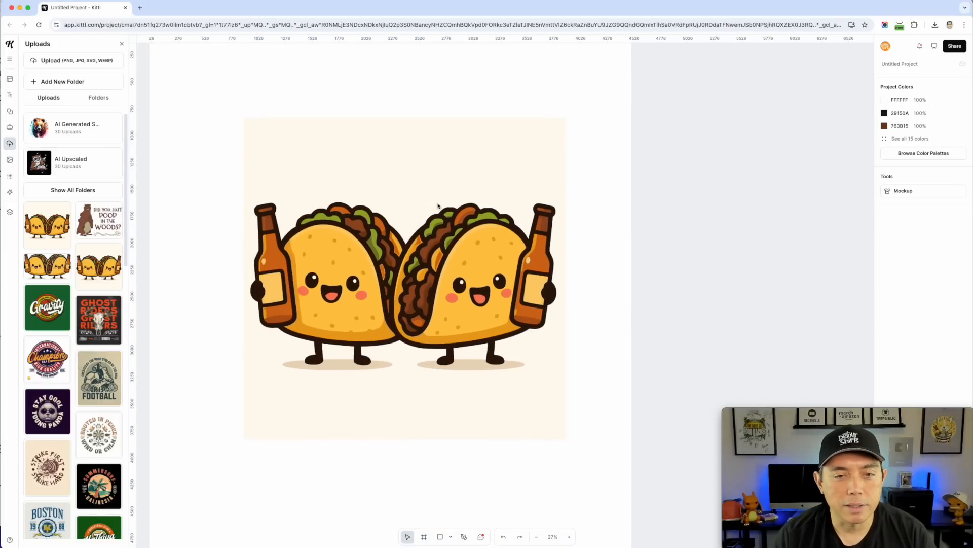
scroll(261, 256, "up", 10)
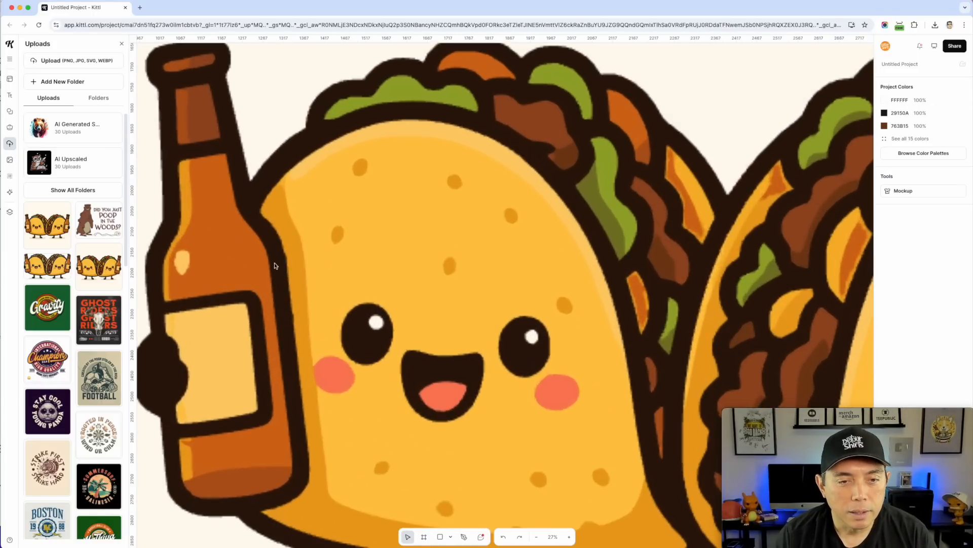
scroll(285, 279, "up", 2)
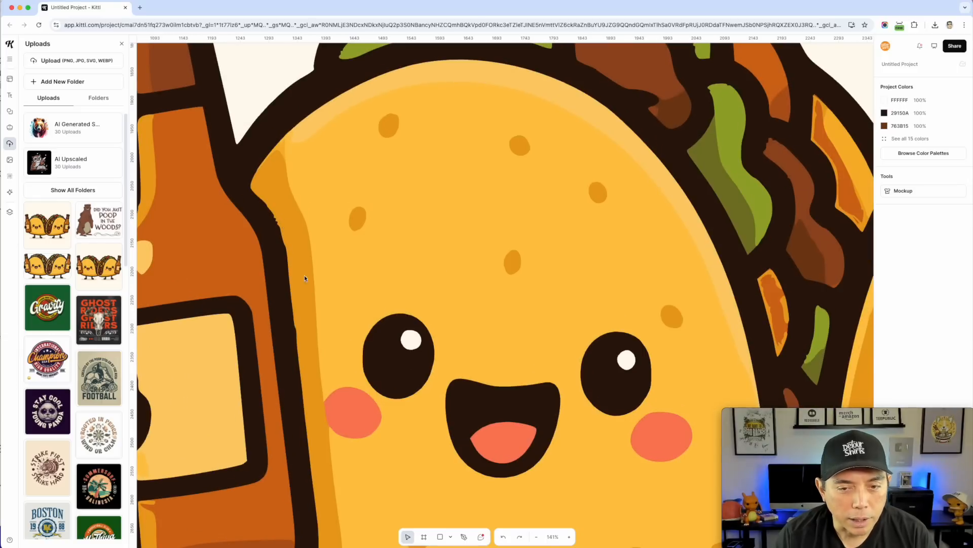
scroll(278, 257, "down", 5)
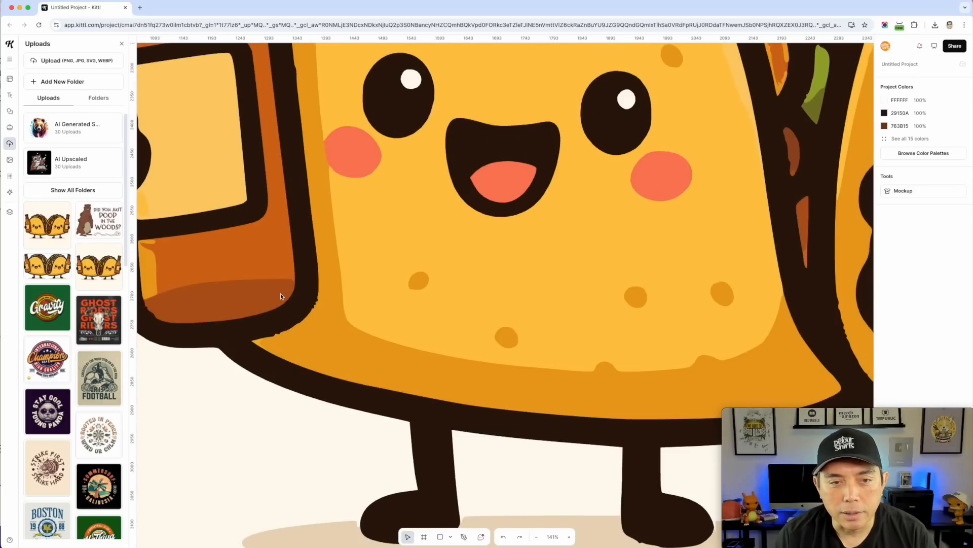
scroll(281, 294, "down", 2)
scroll(282, 297, "down", 5)
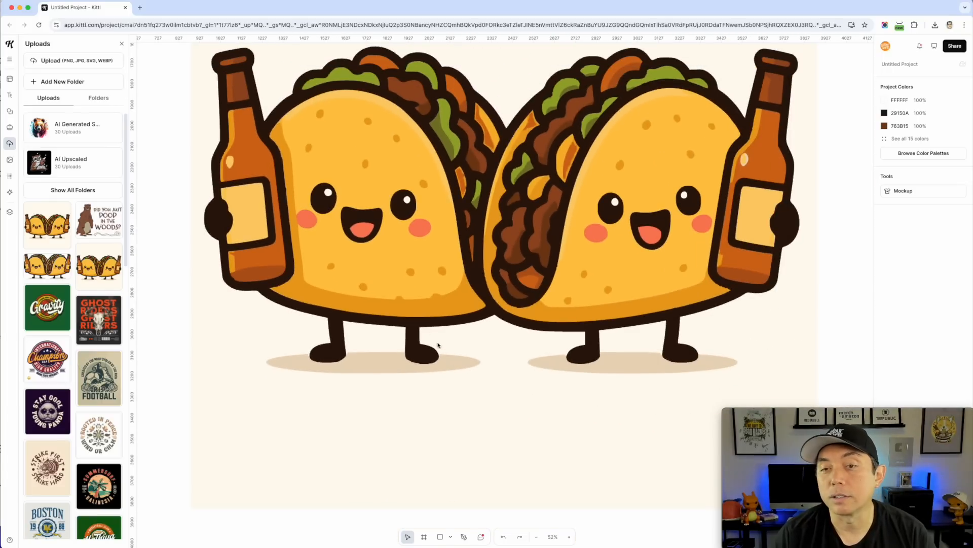
scroll(463, 364, "down", 3)
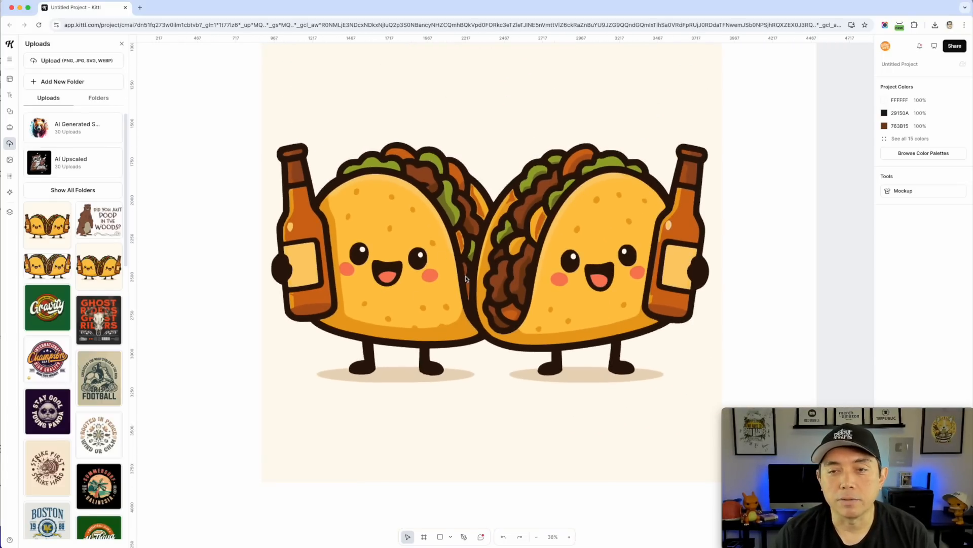
scroll(466, 278, "down", 3)
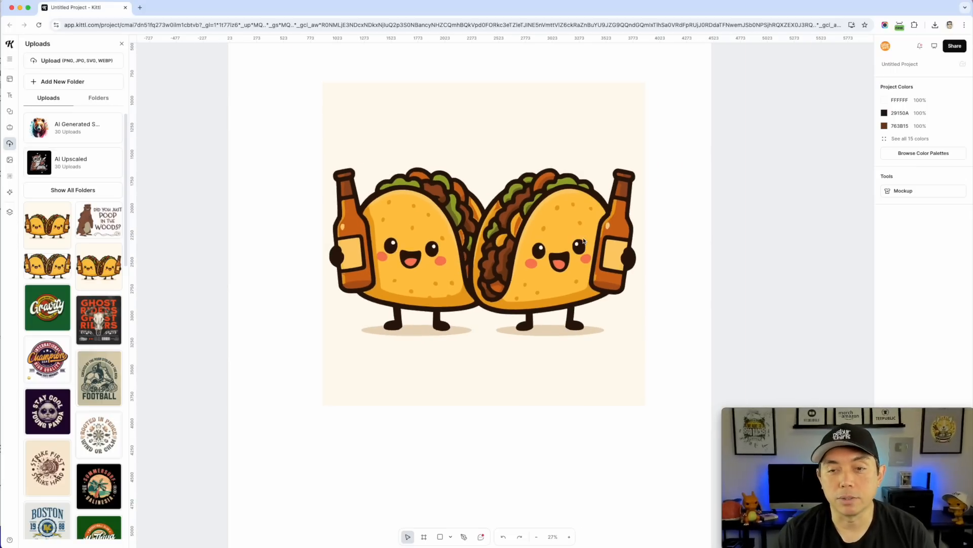
scroll(583, 240, "up", 3)
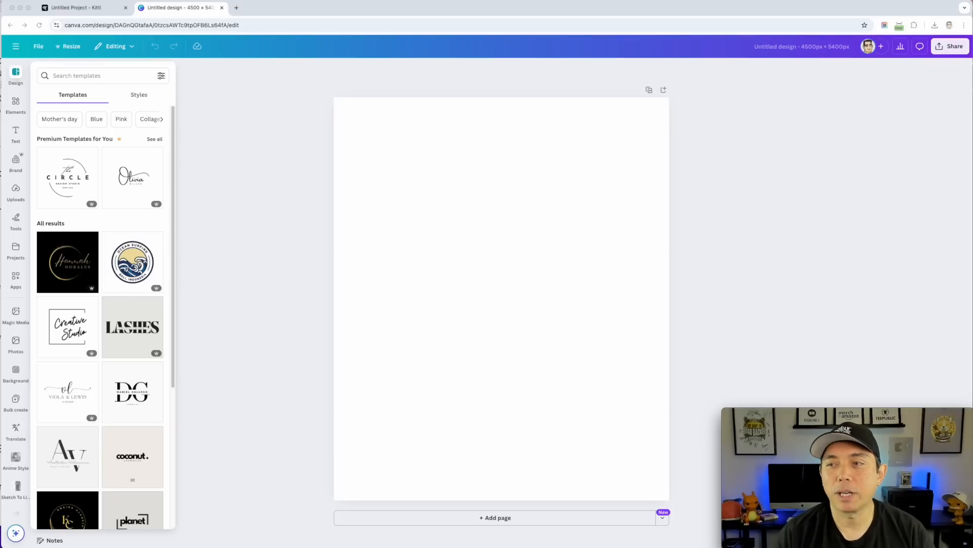
- Switch to Canva, place the square taco image on the blank 4500 × 5400 px page, and find and open the Vector Studio app
left_click_drag(584, 209, 485, 233)
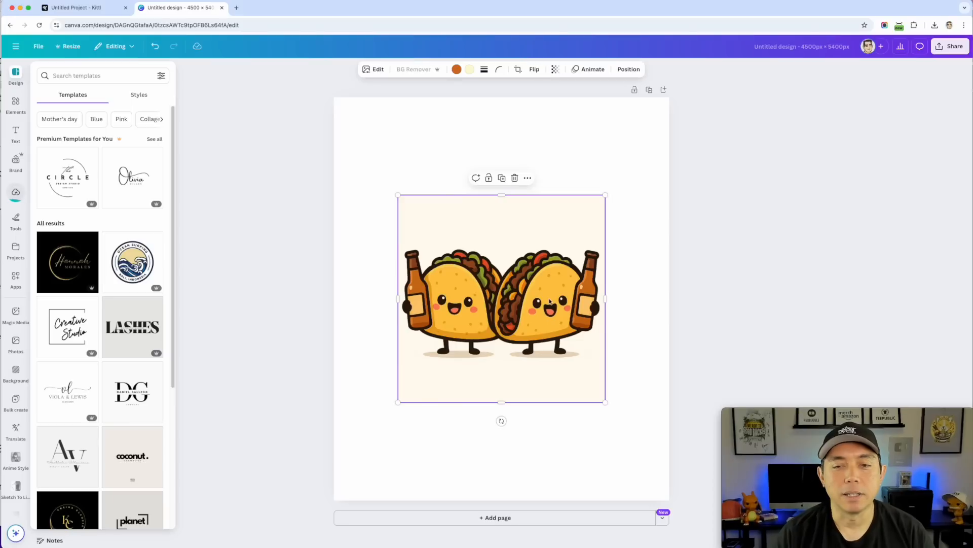
left_click(16, 277)
left_click(74, 74)
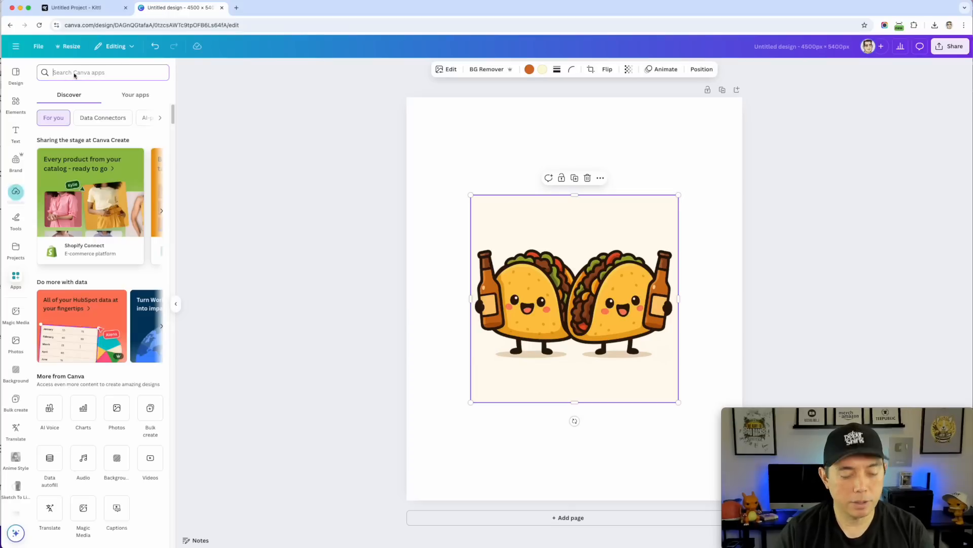
type("vectorize")
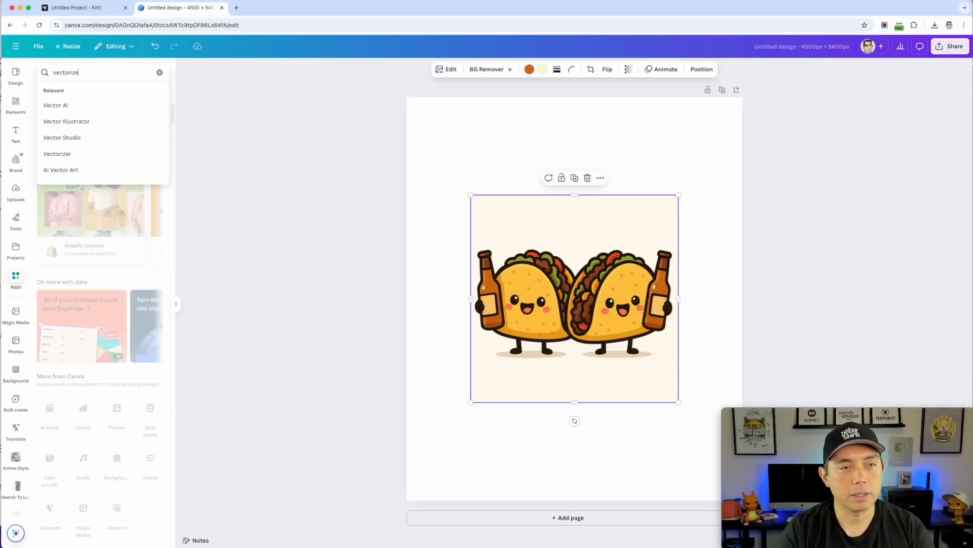
key("Return")
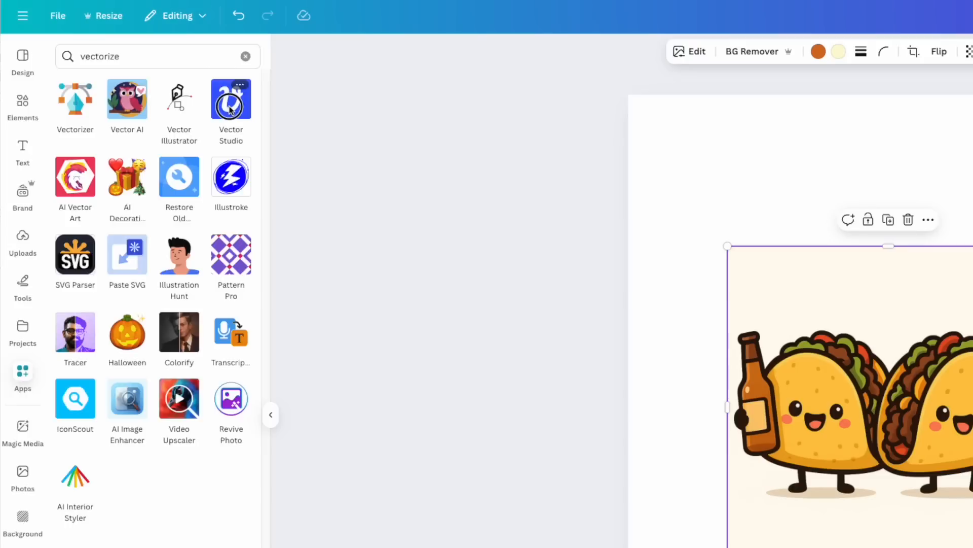
left_click(150, 105)
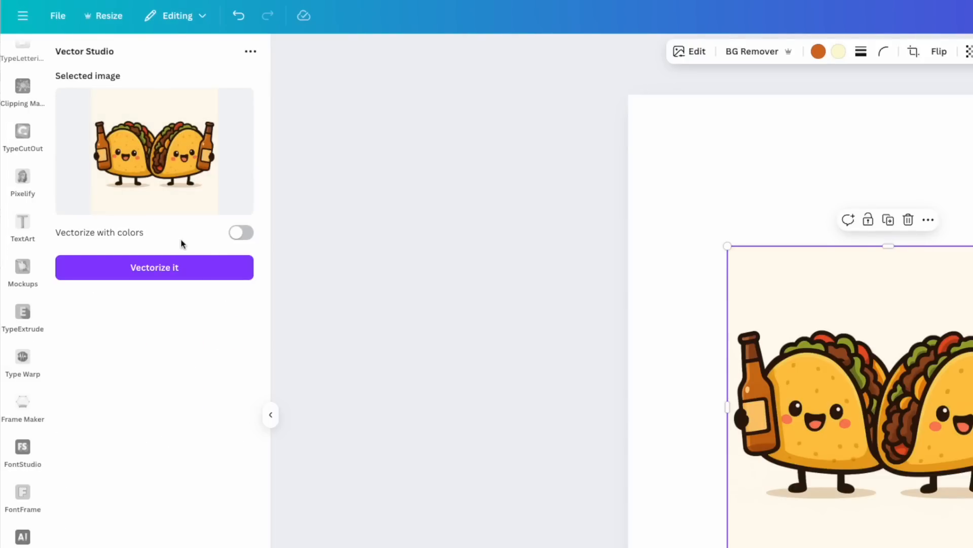
- Vectorize the selected taco image with colors in Vector Studio and add the result to the design
left_click(247, 232)
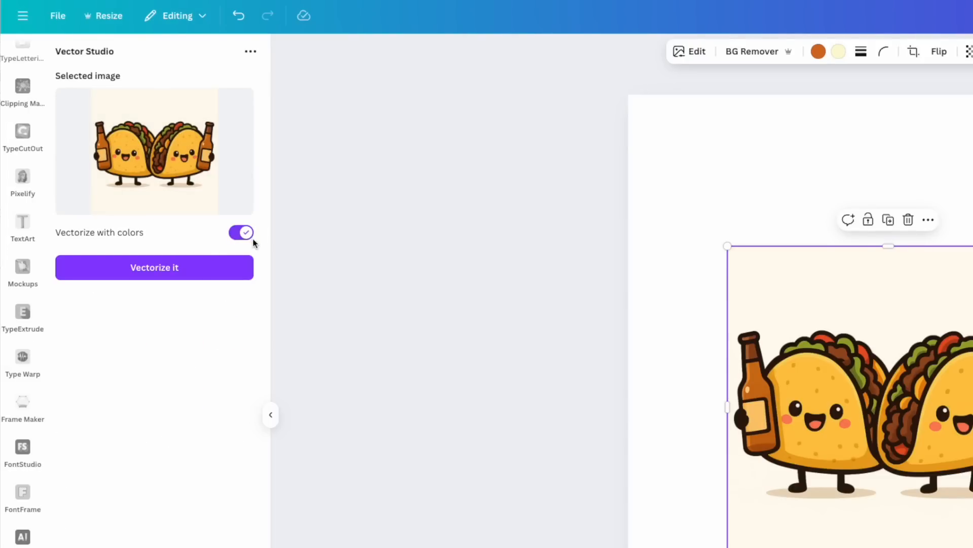
left_click(150, 267)
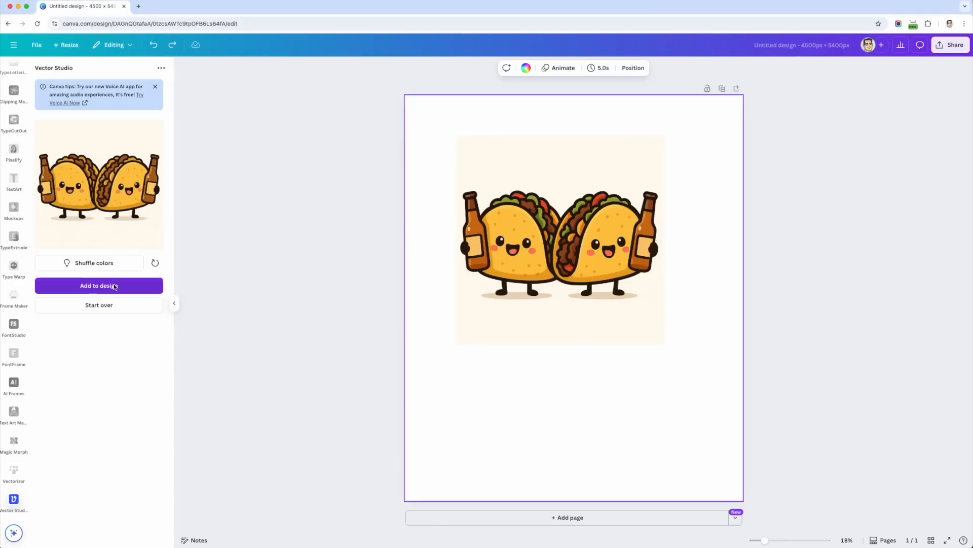
left_click(113, 287)
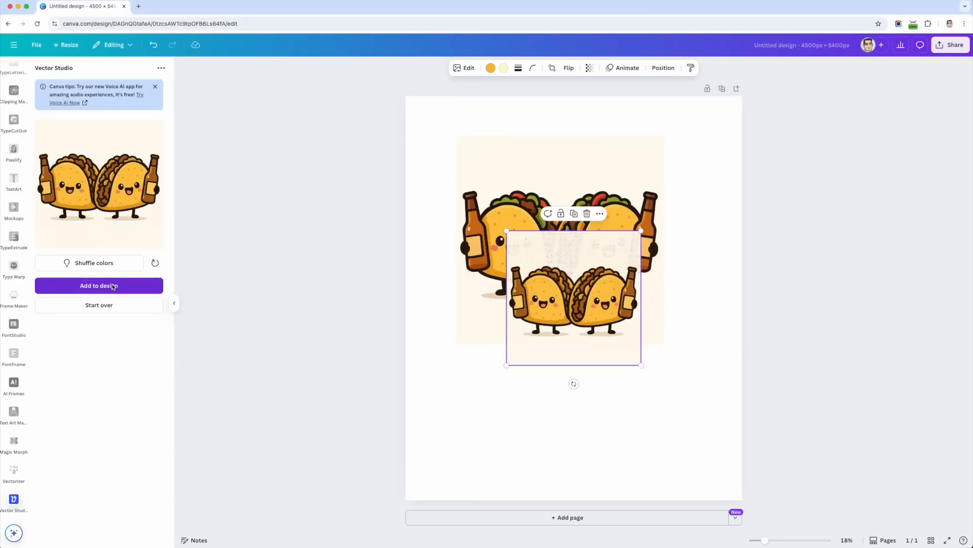
- Delete the original taco image from the page and move the vectorized copy to the page's upper half
left_click_drag(579, 306, 592, 420)
left_click(546, 215)
key("BackSpace")
left_click(587, 363)
left_click_drag(573, 233, 566, 219)
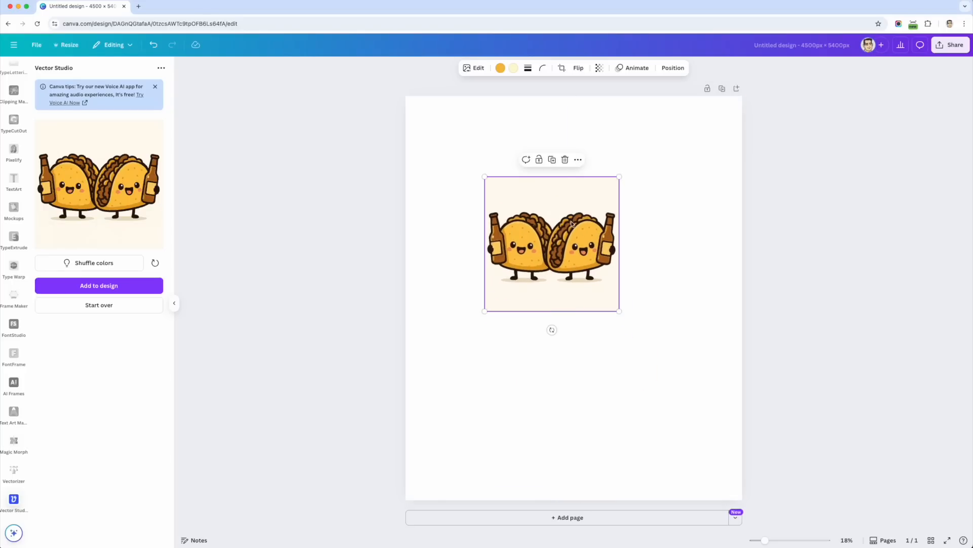
- Download the Canva design with the vectorized tacos as an SVG file
left_click(952, 47)
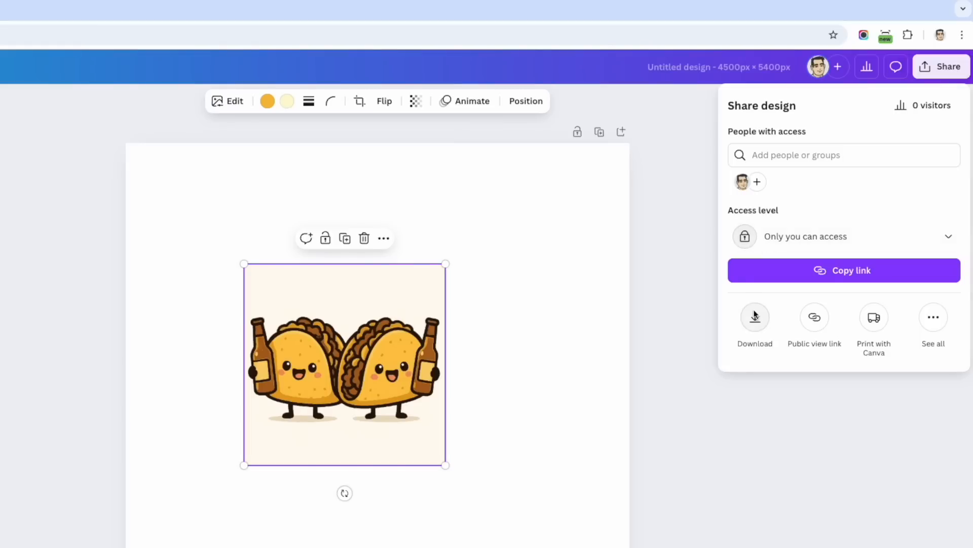
left_click(826, 211)
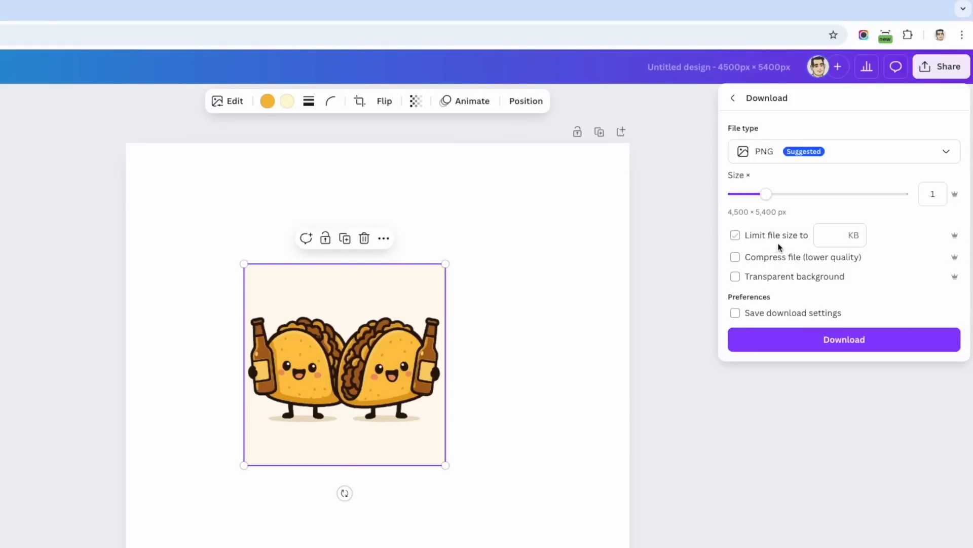
left_click(826, 152)
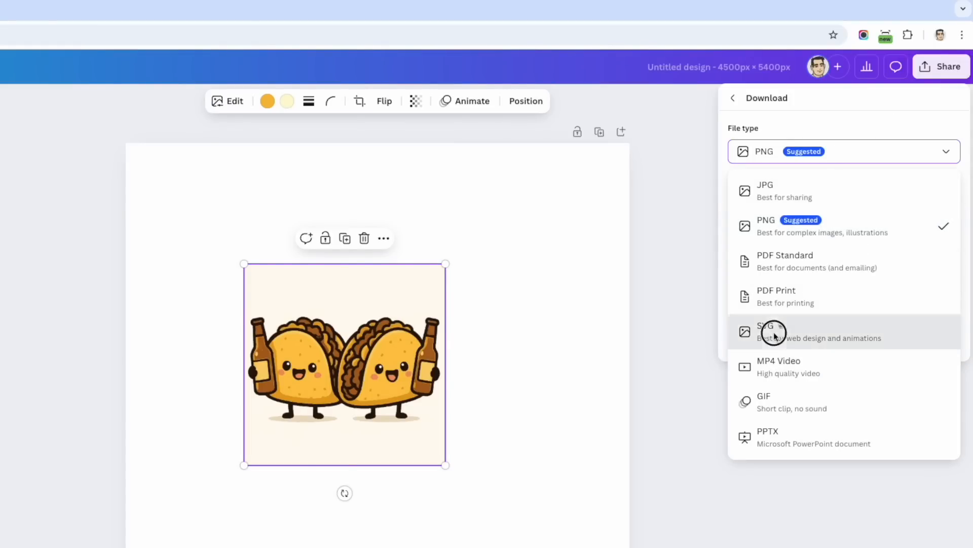
left_click(774, 334)
left_click(779, 240)
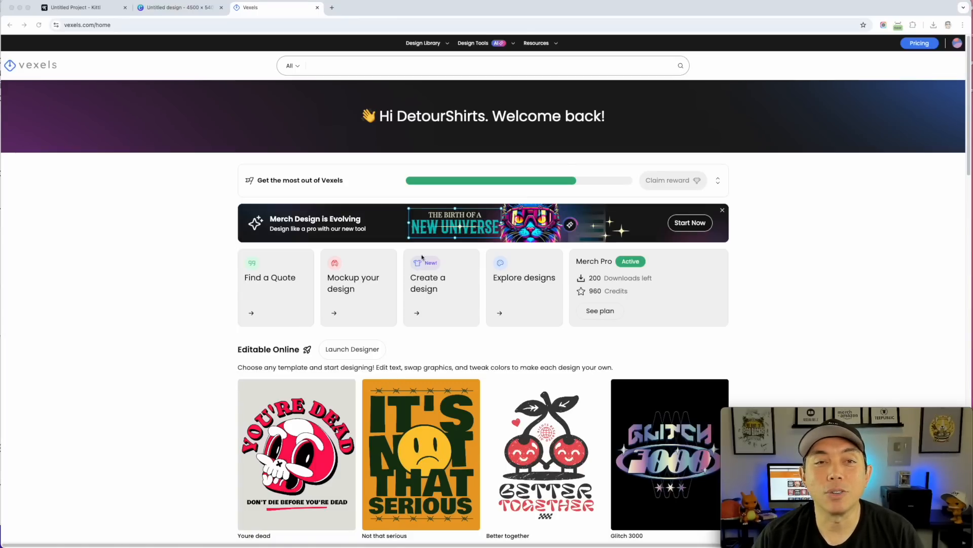
- Switch to Vexels, open its Designer with a blank design and place the uploaded two-taco graphic on the artboard
mouse_move(481, 45)
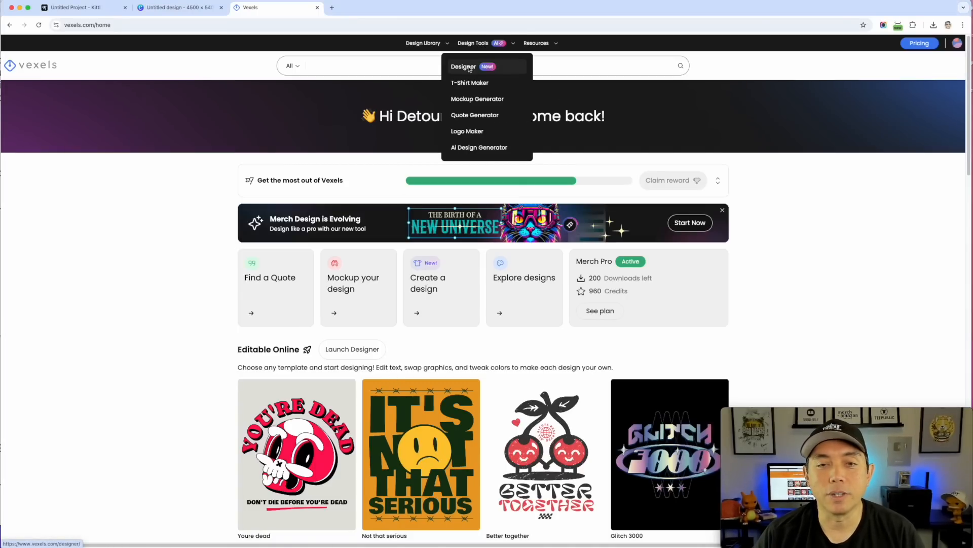
mouse_move(441, 47)
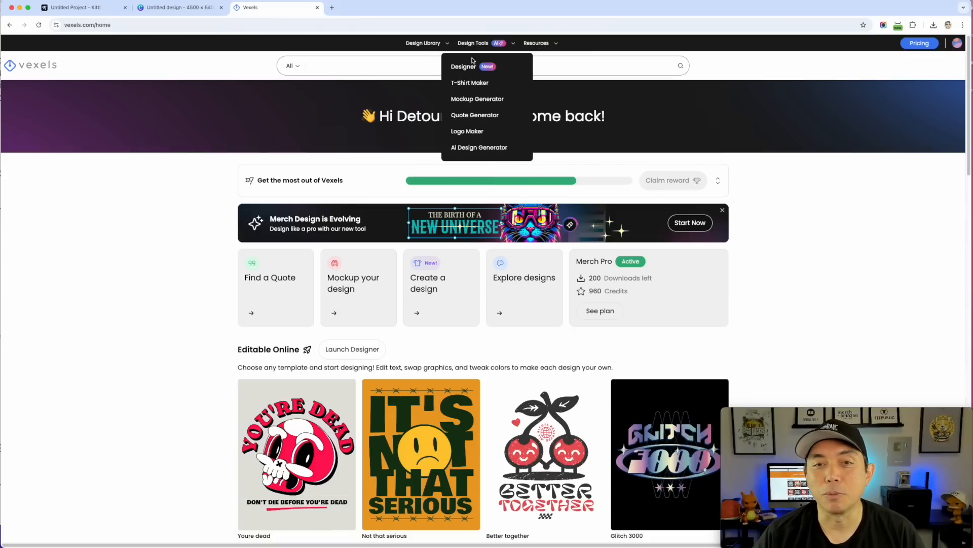
left_click(467, 67)
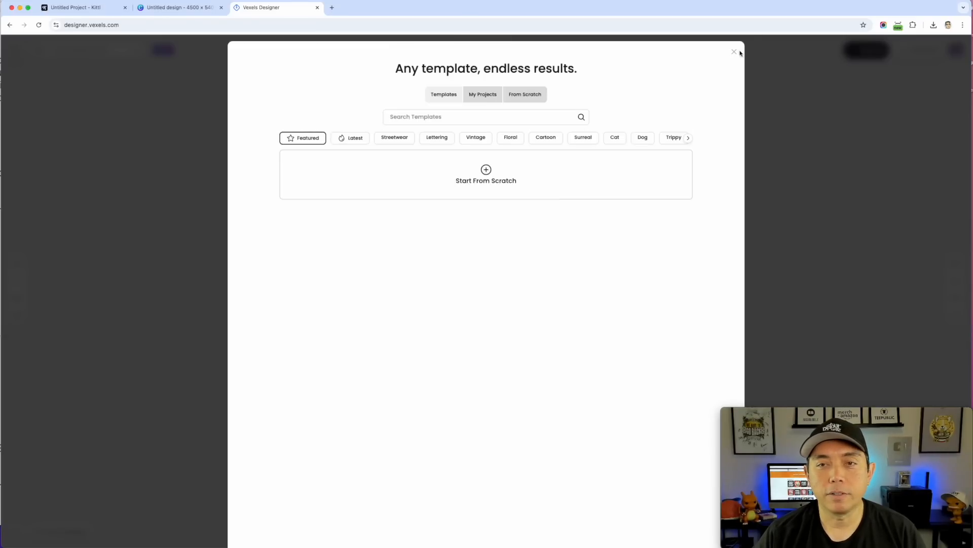
left_click(734, 51)
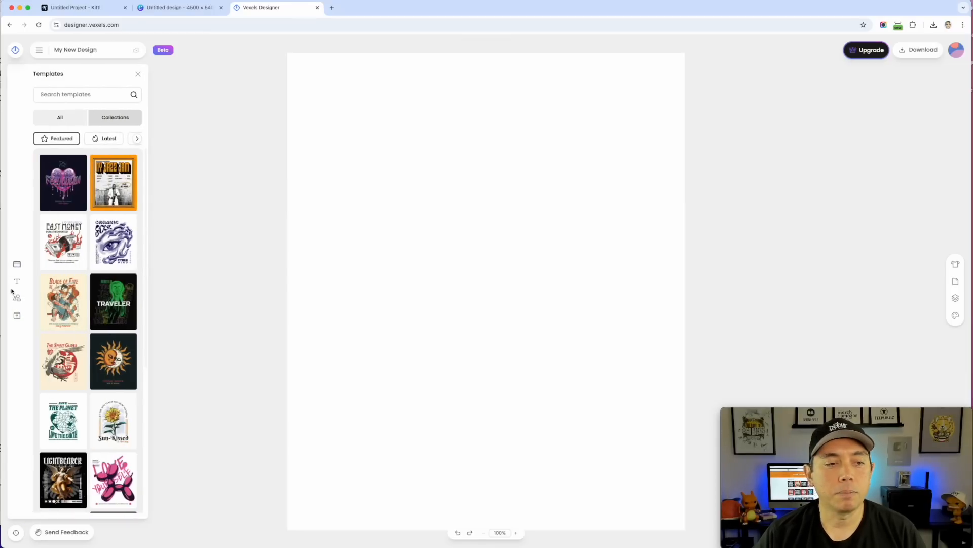
left_click(17, 316)
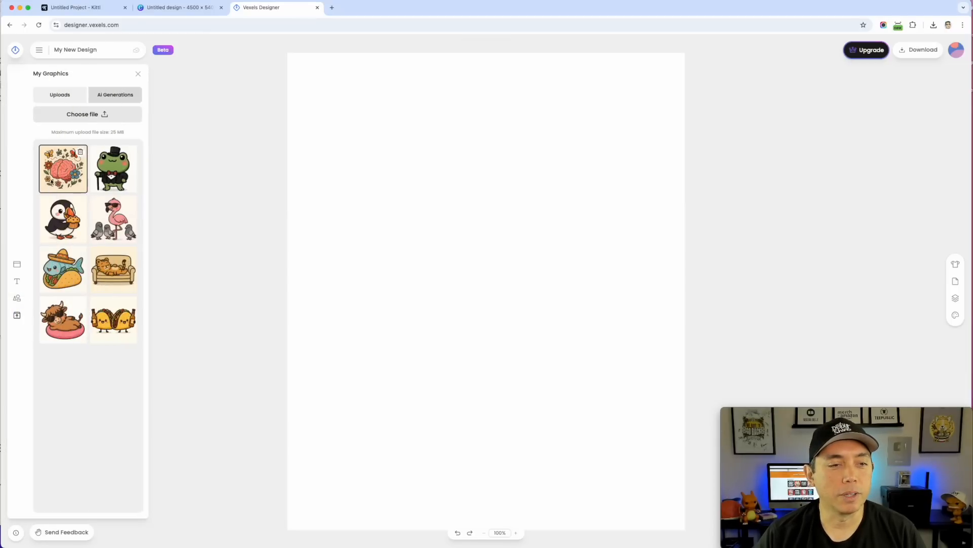
left_click(121, 330)
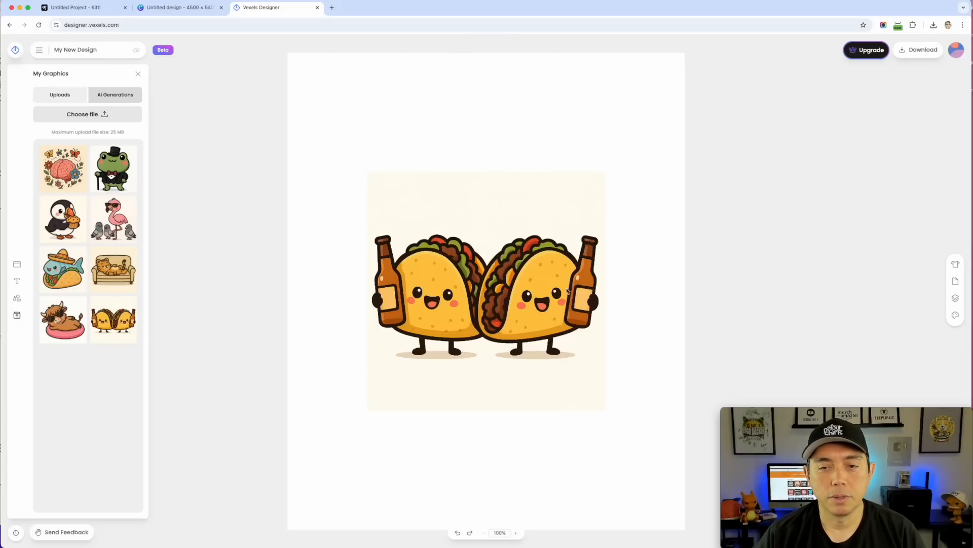
- Vectorize the placed taco graphic with the maximum colors set to 12 and background removal off
left_click(555, 280)
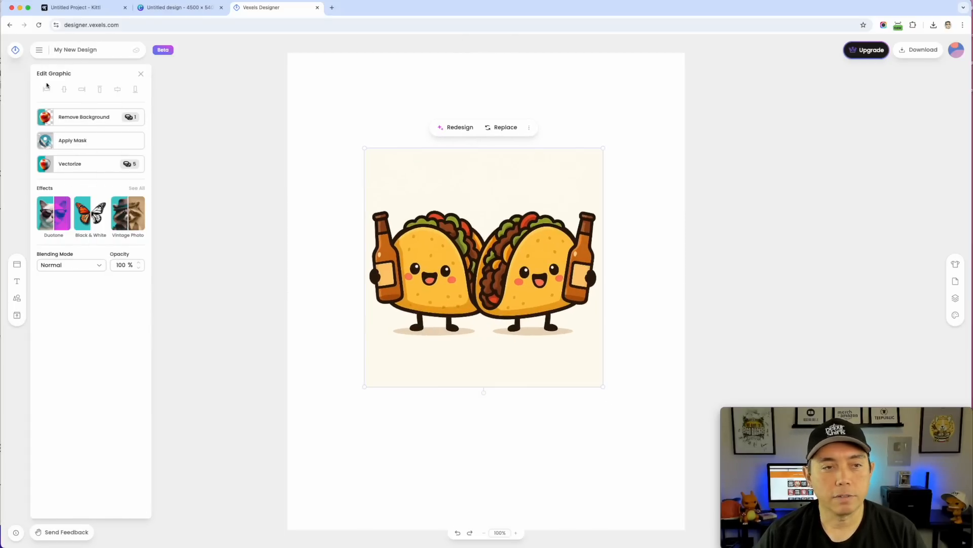
left_click(81, 167)
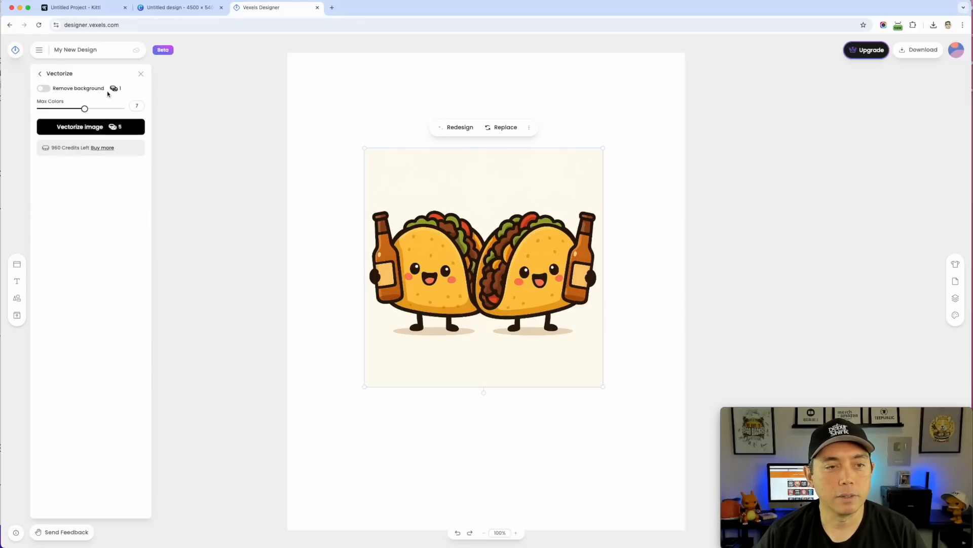
left_click_drag(85, 109, 228, 113)
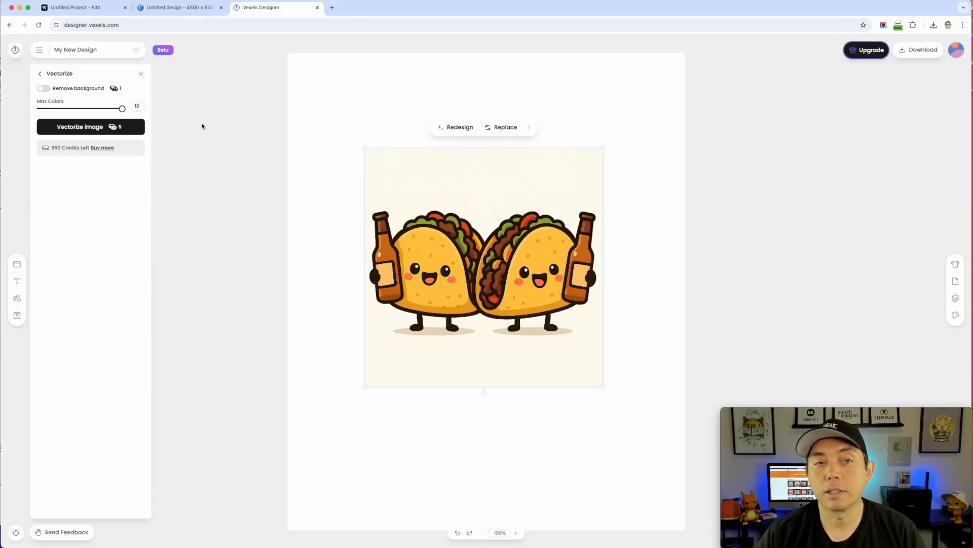
left_click(85, 128)
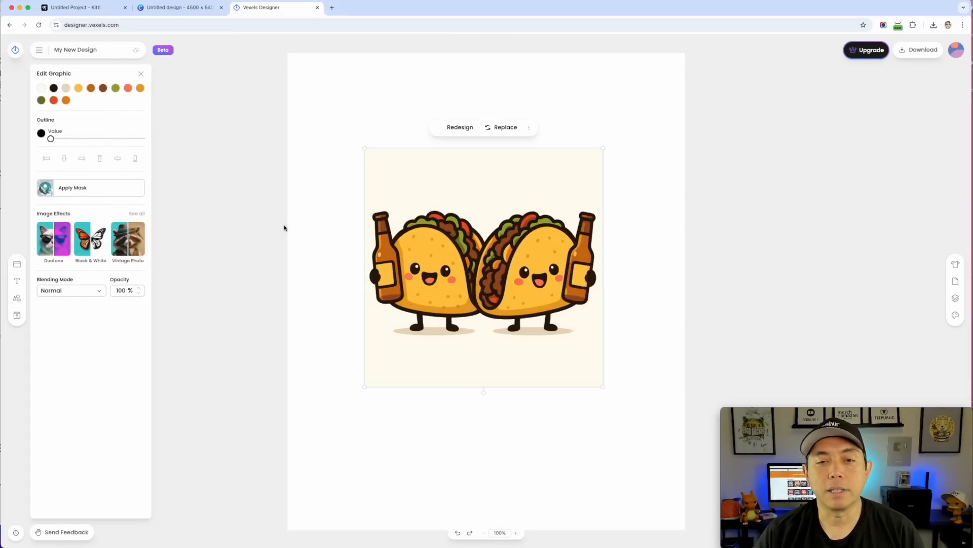
scroll(567, 236, "up", 3)
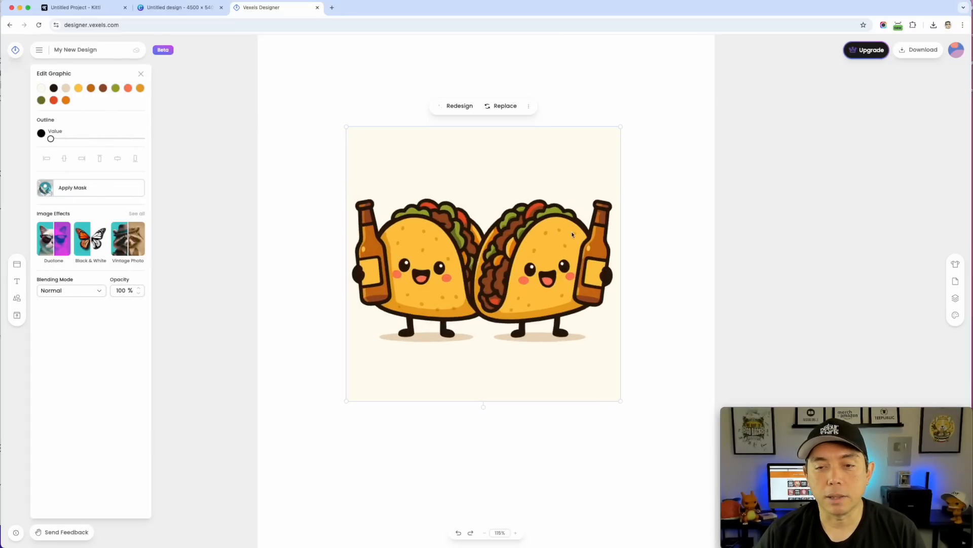
- Download the Vexels design in SVG format with transparent background, texture version and license included
scroll(567, 239, "up", 6)
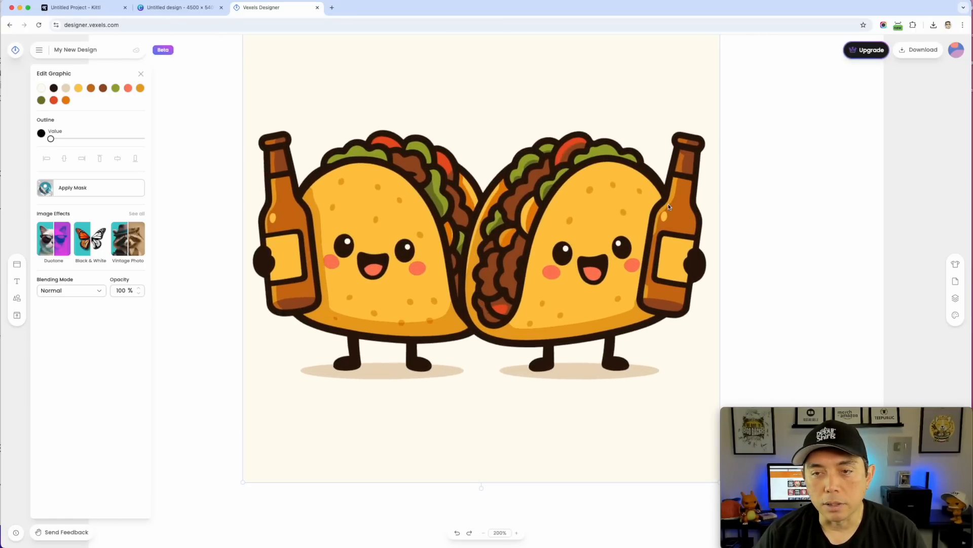
left_click(740, 197)
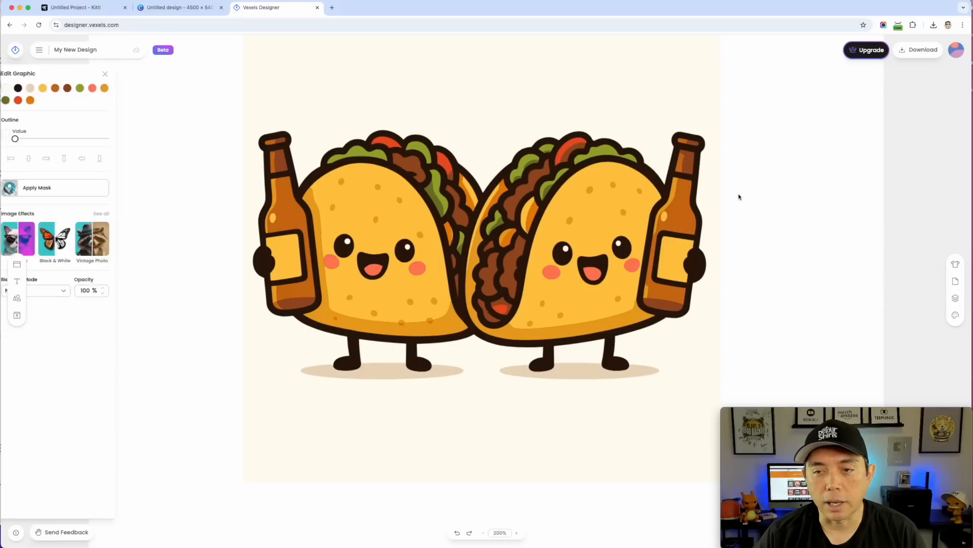
scroll(626, 242, "down", 15)
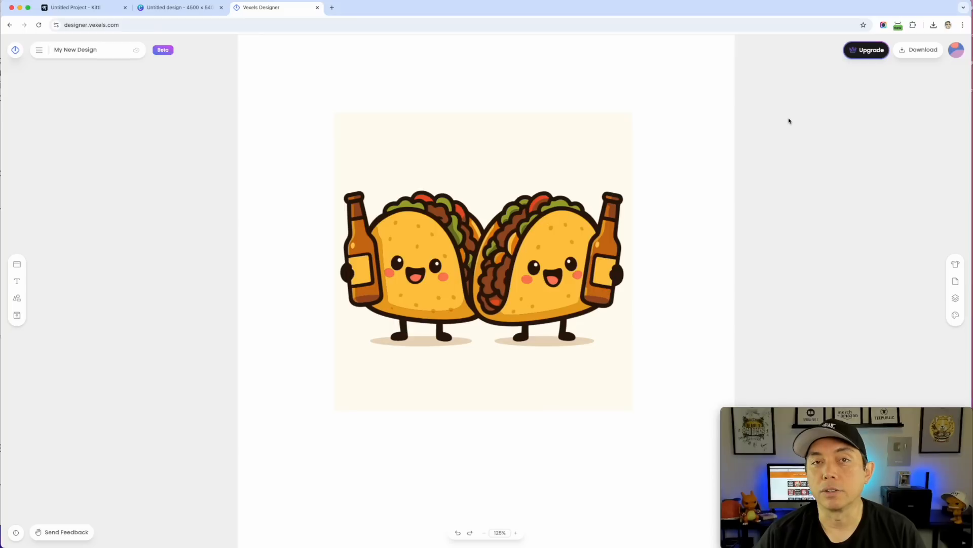
left_click(921, 50)
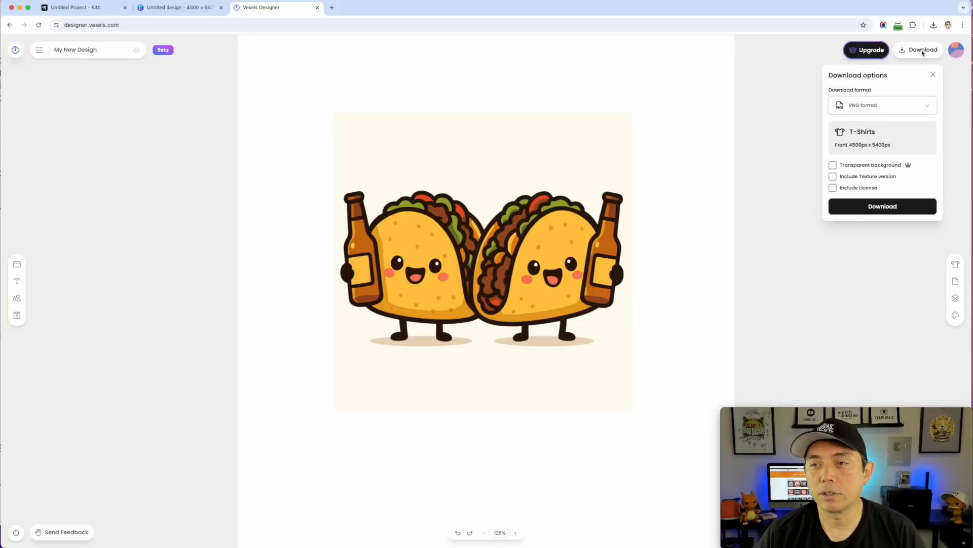
left_click(866, 107)
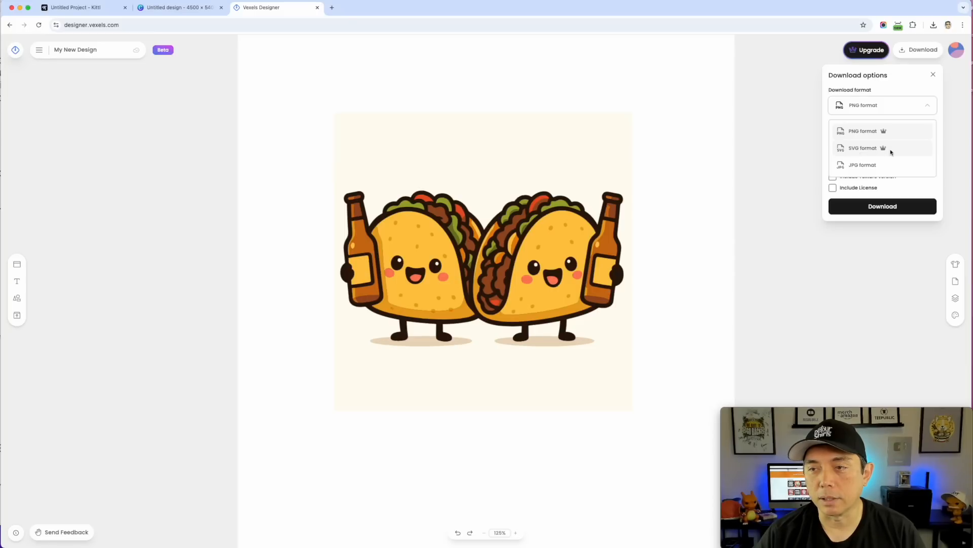
left_click(870, 148)
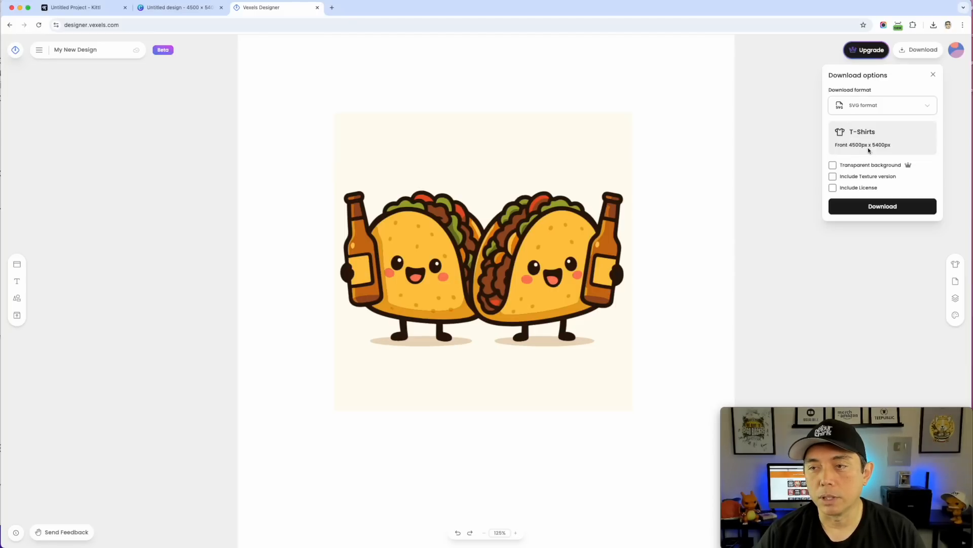
left_click(832, 166)
left_click(833, 177)
left_click(833, 188)
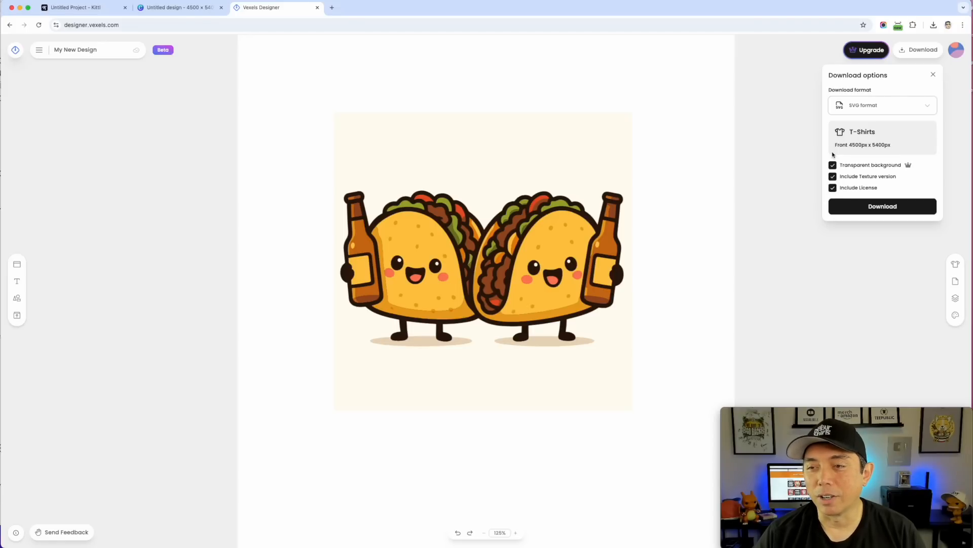
left_click(855, 212)
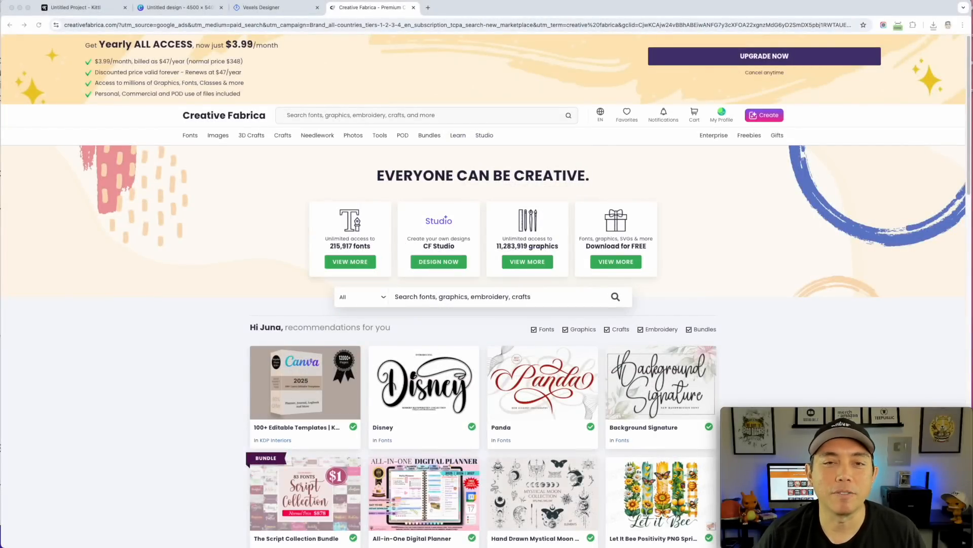
- Open Creative Fabrica Studio's tool for vectorizing designs from the Creative Fabrica home page
scroll(217, 463, "down", 2)
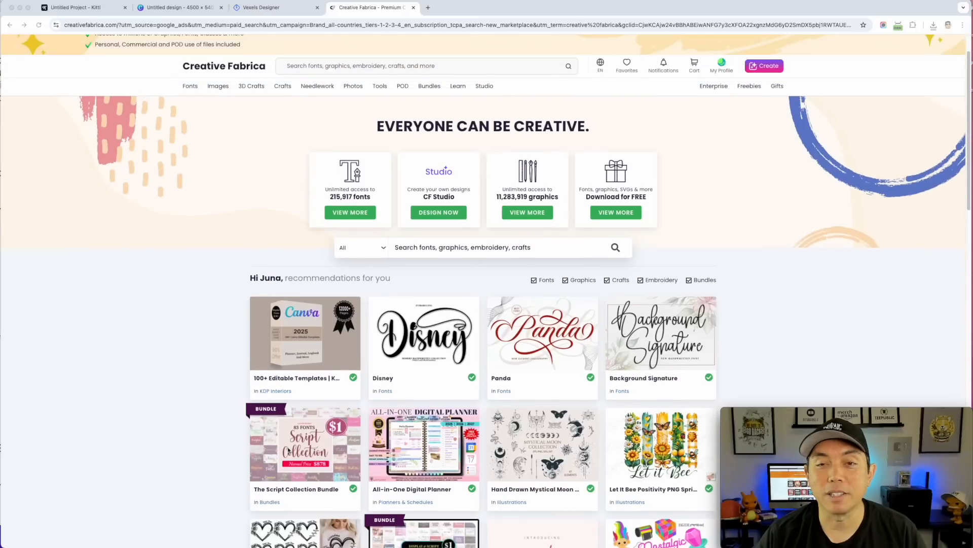
scroll(289, 449, "up", 2)
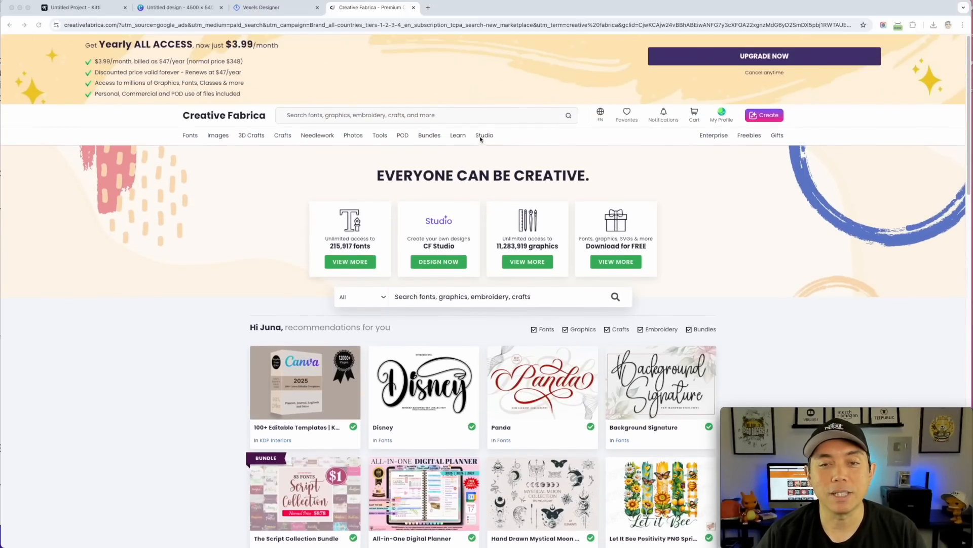
mouse_move(485, 136)
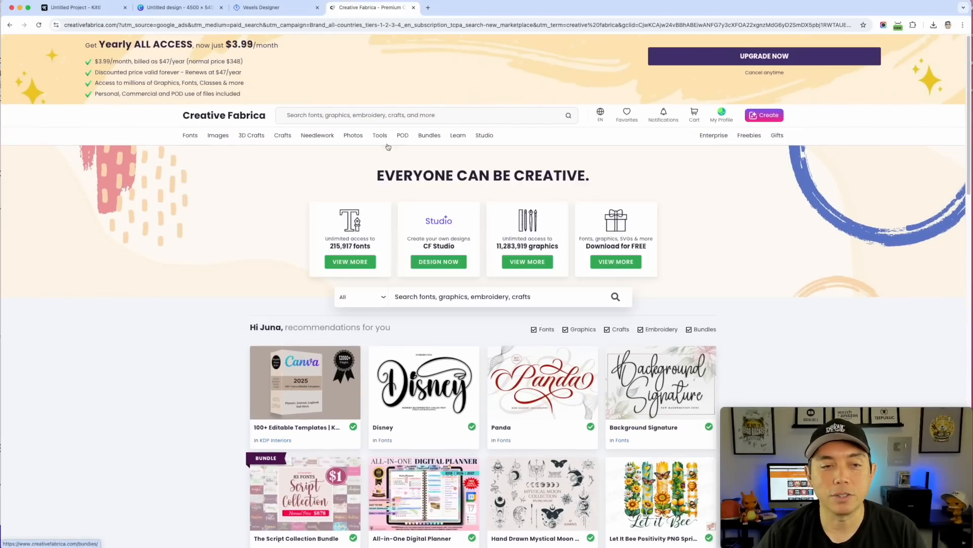
mouse_move(212, 188)
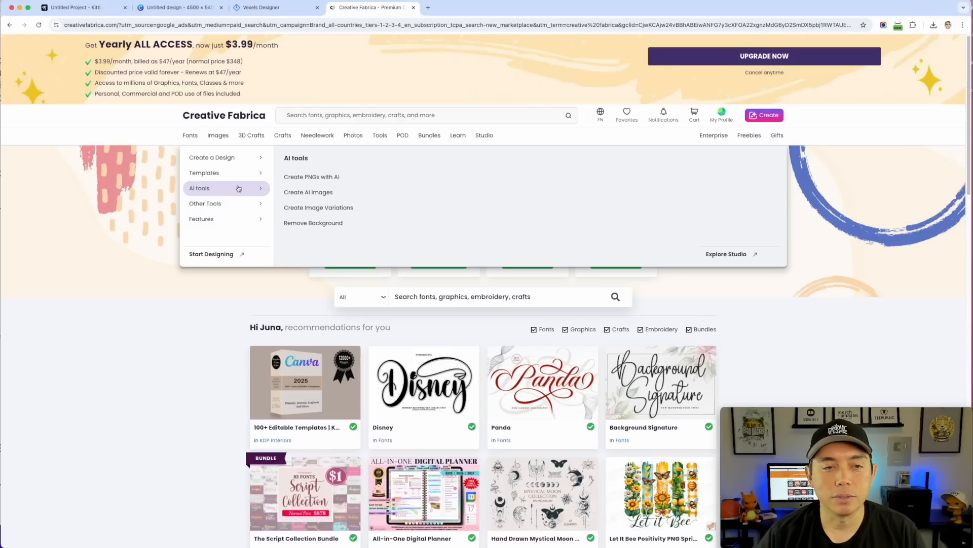
mouse_move(236, 204)
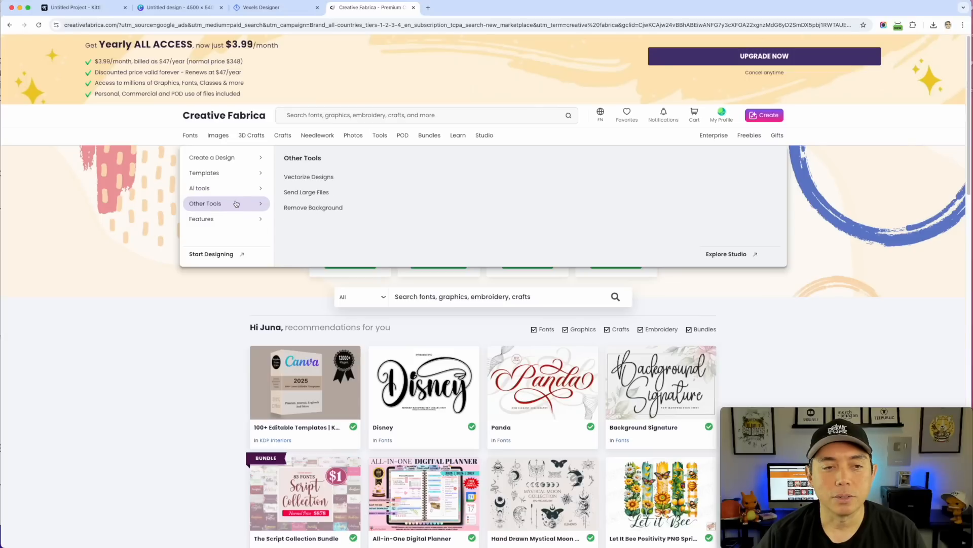
left_click(298, 181)
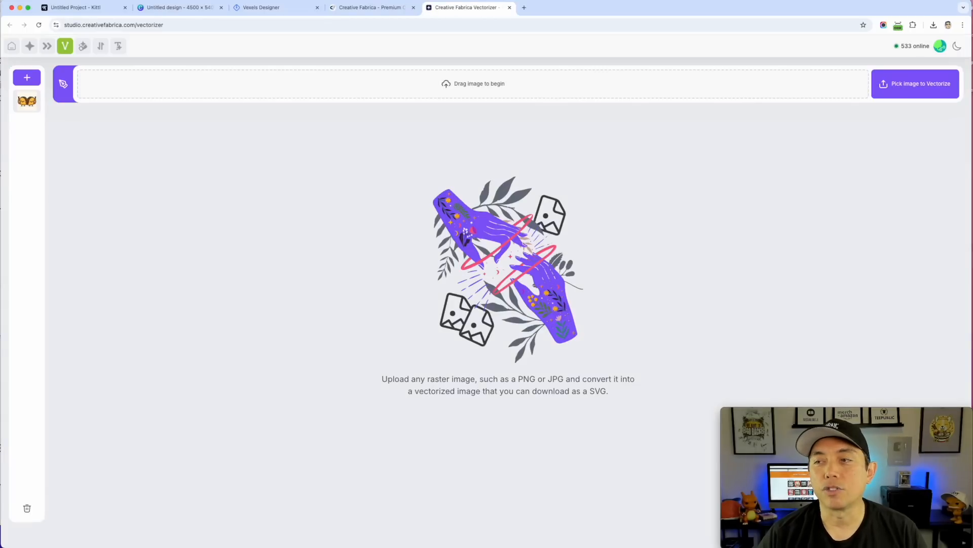
- Vectorize the two-taco image in Creative Fabrica's vectorizer and download the resulting vector
left_click_drag(963, 100, 391, 80)
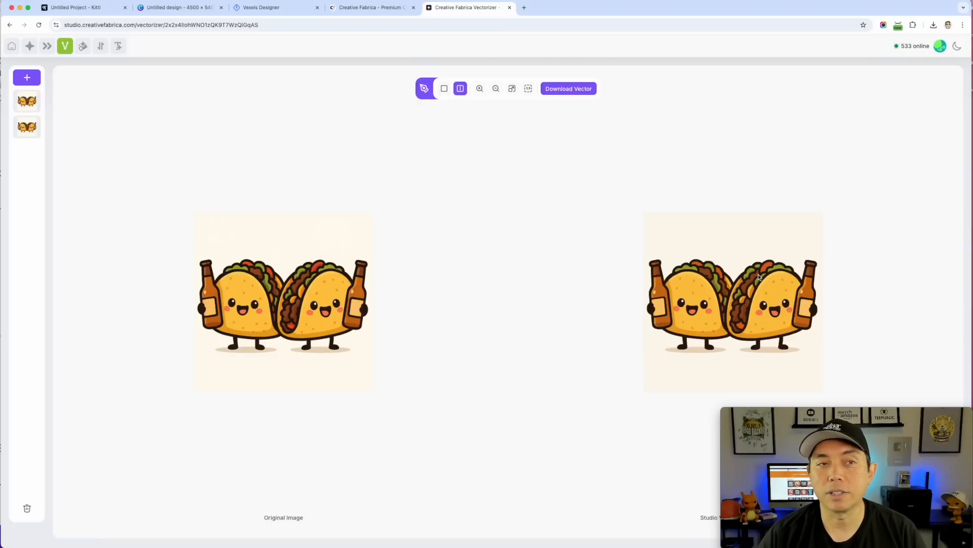
left_click(567, 89)
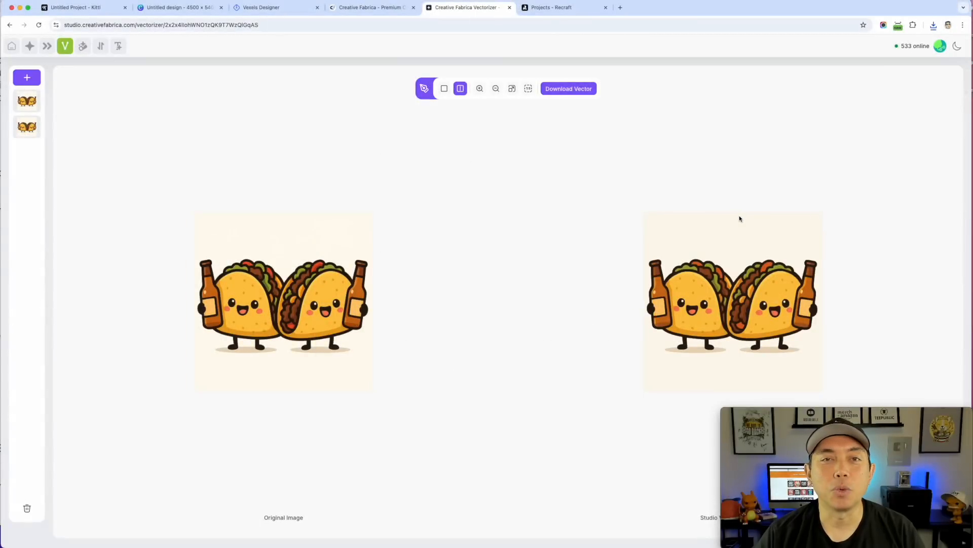
- Switch to Recraft and create a new project with a blank frame
left_click(563, 8)
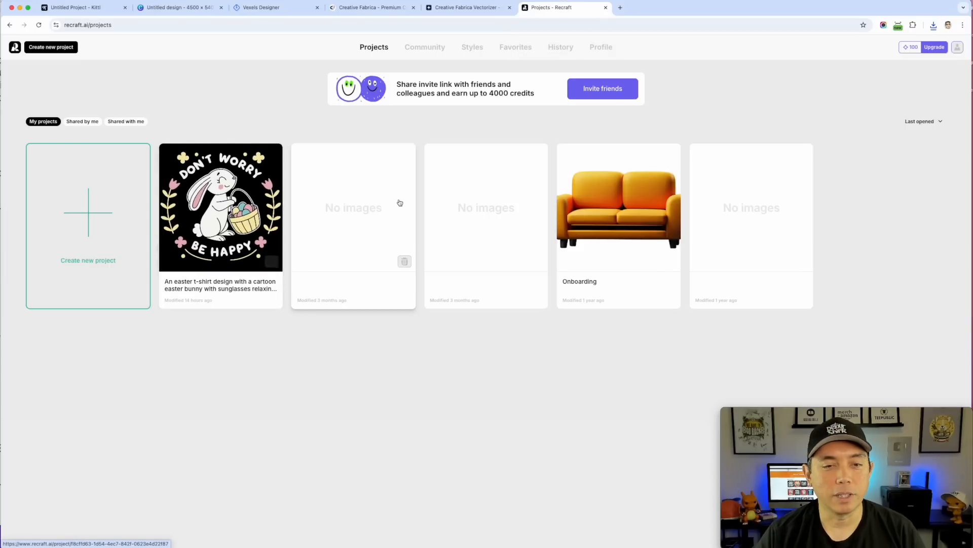
left_click(83, 221)
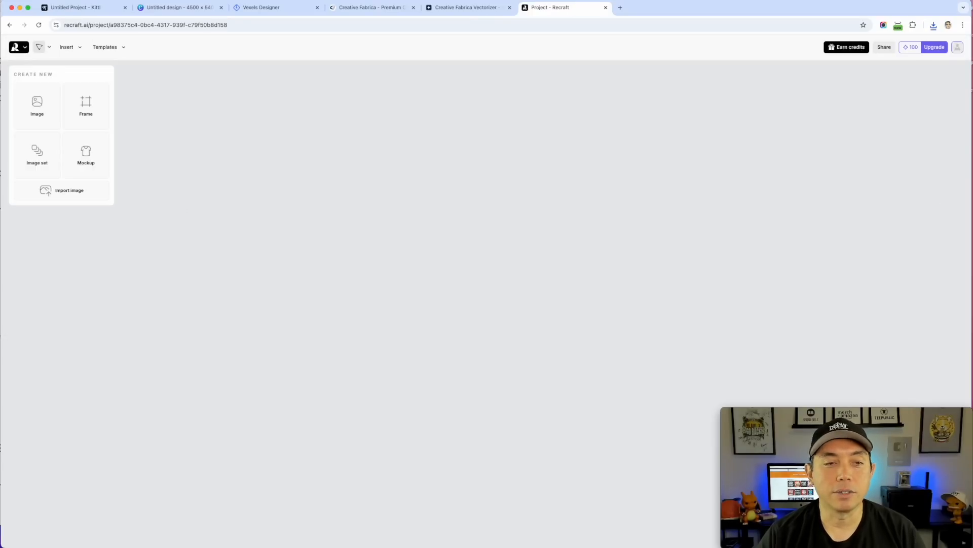
left_click(88, 109)
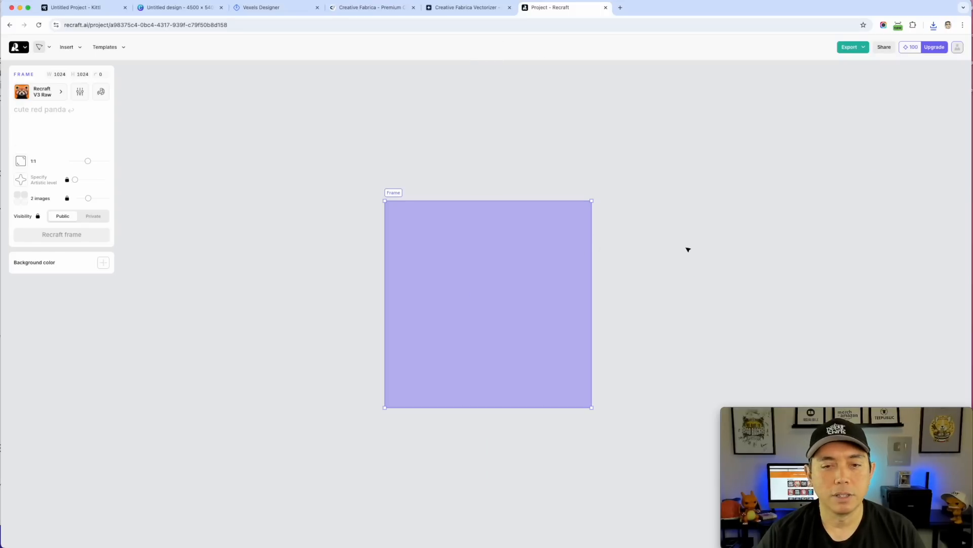
- Paste the taco image onto the Recraft canvas and delete the blank frame, leaving the image selected
key("super+v")
left_click_drag(405, 220, 212, 187)
key("BackSpace")
left_click(572, 339)
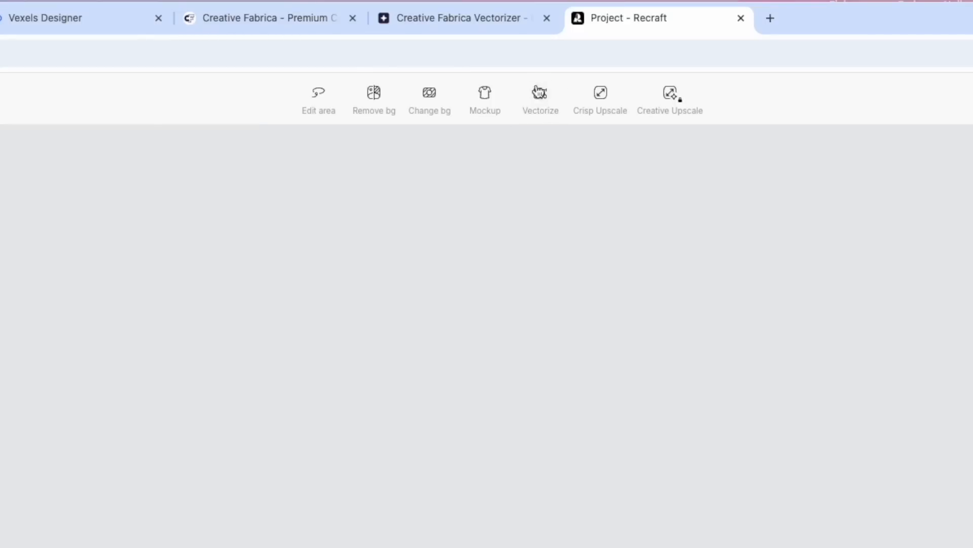
- Vectorize the pasted taco image and export the result as an SVG file
left_click(540, 96)
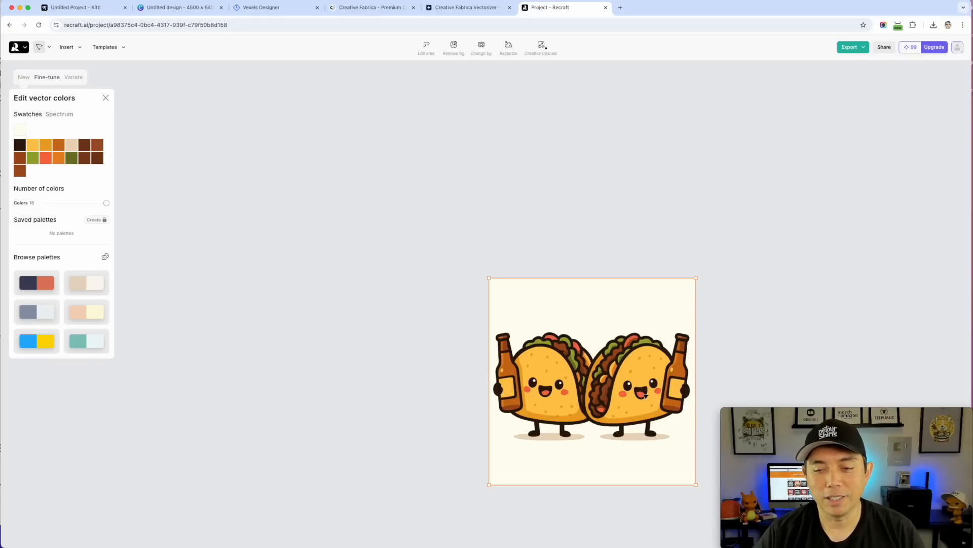
scroll(647, 396, "down", 2)
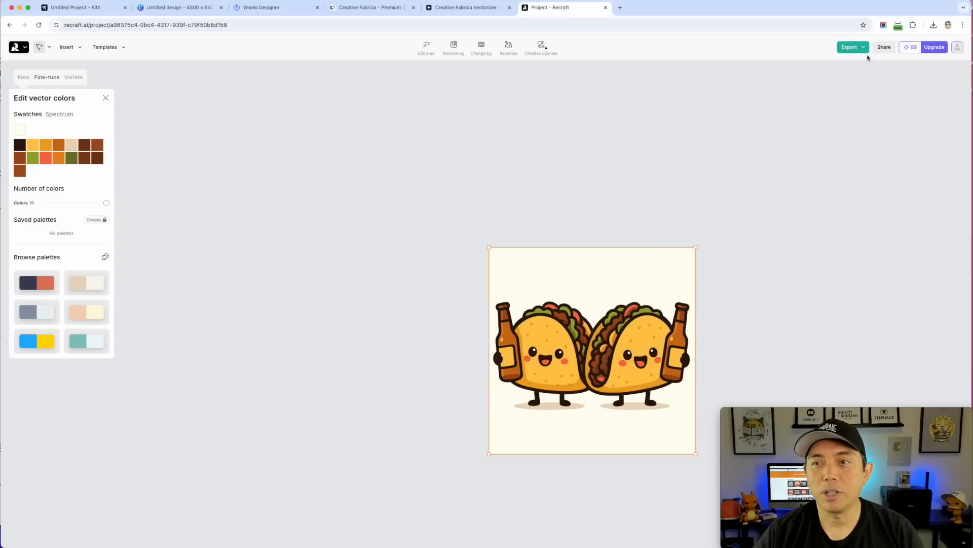
left_click(862, 48)
left_click(837, 118)
left_click(837, 118)
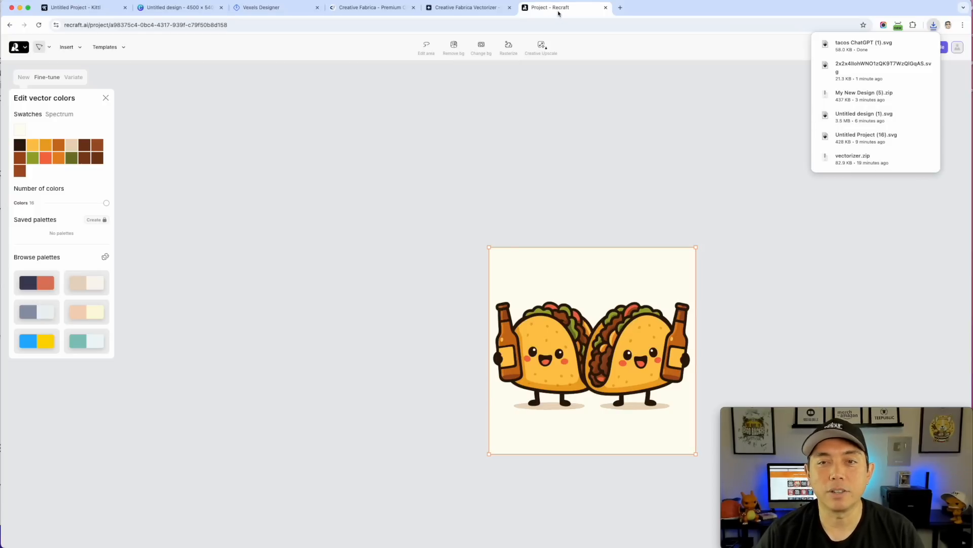
- Close the Creative Fabrica home page and go back through the open Vexels, Canva and Kittl designs
left_click(472, 8)
left_click(385, 7)
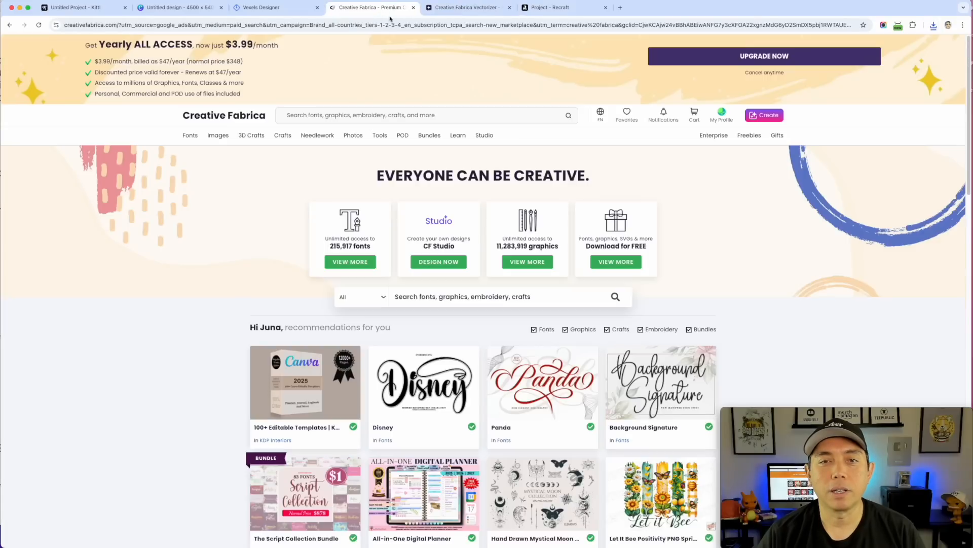
left_click(414, 8)
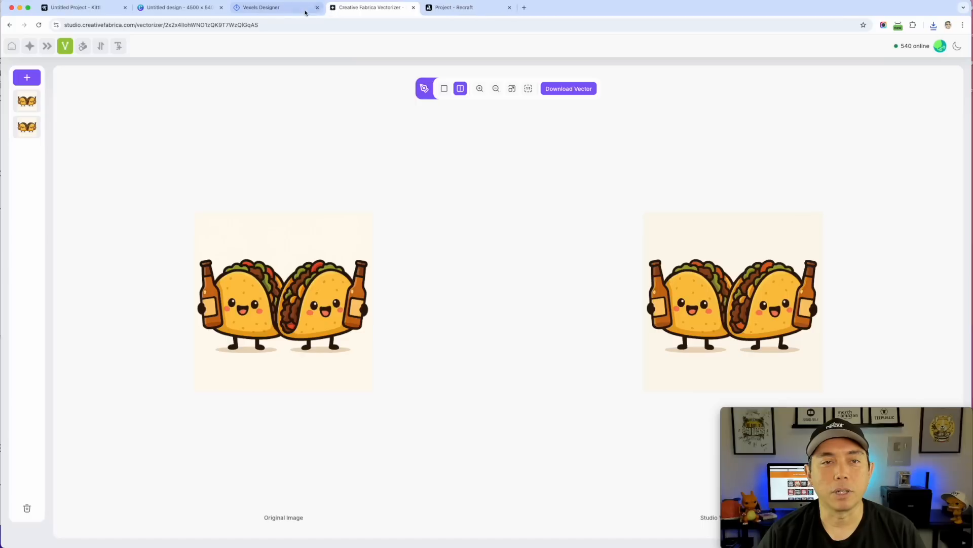
left_click(248, 8)
left_click(162, 6)
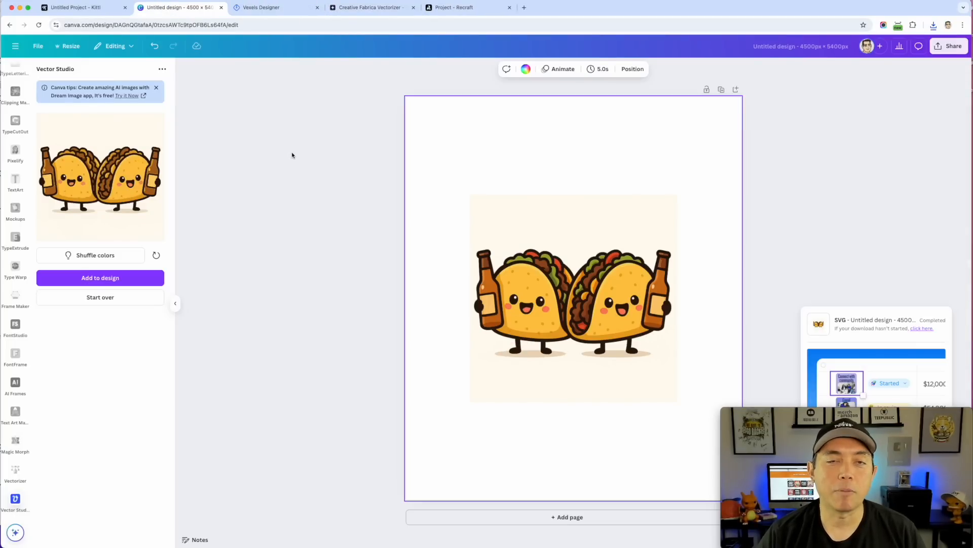
left_click(76, 7)
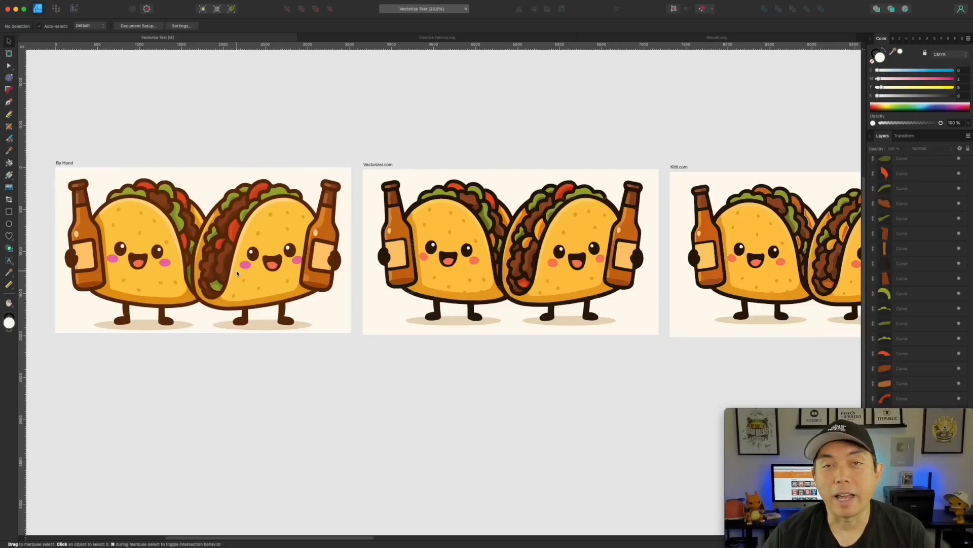
- Switch to Affinity Designer's Vectorize Test document and examine the Vectorizer.com tacos' edges and facial details up close
left_click(249, 106)
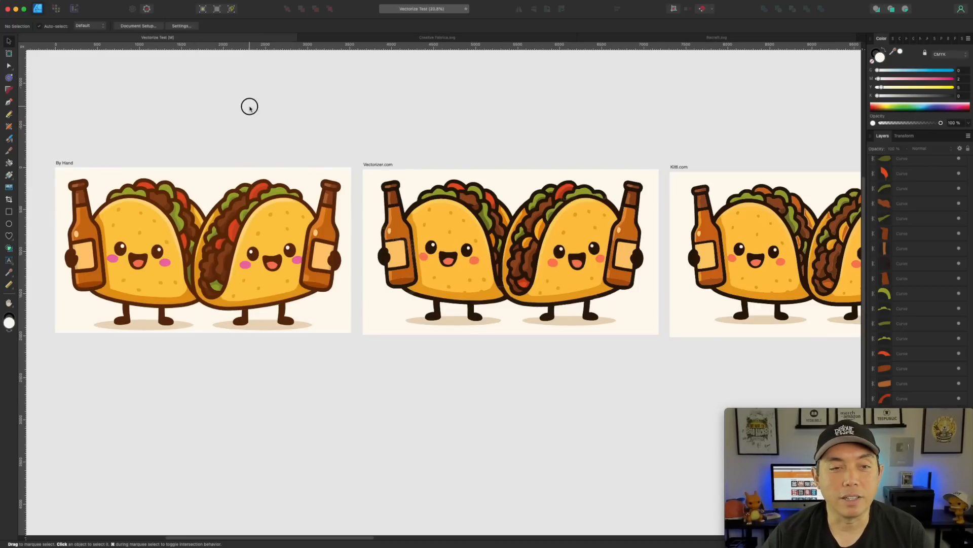
scroll(217, 250, "up", 5)
left_click_drag(218, 241, 448, 270)
left_click_drag(504, 240, 278, 247)
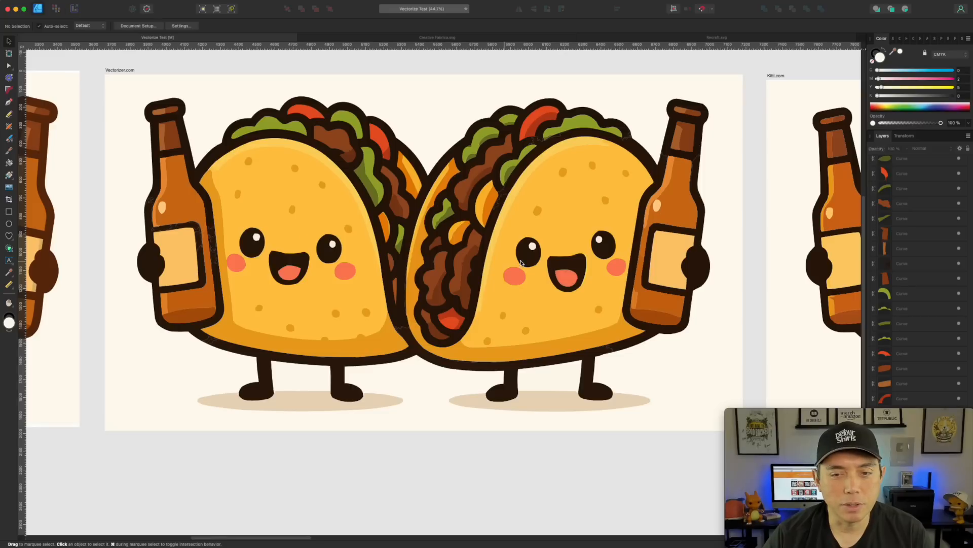
scroll(492, 264, "up", 4)
scroll(558, 312, "up", 10)
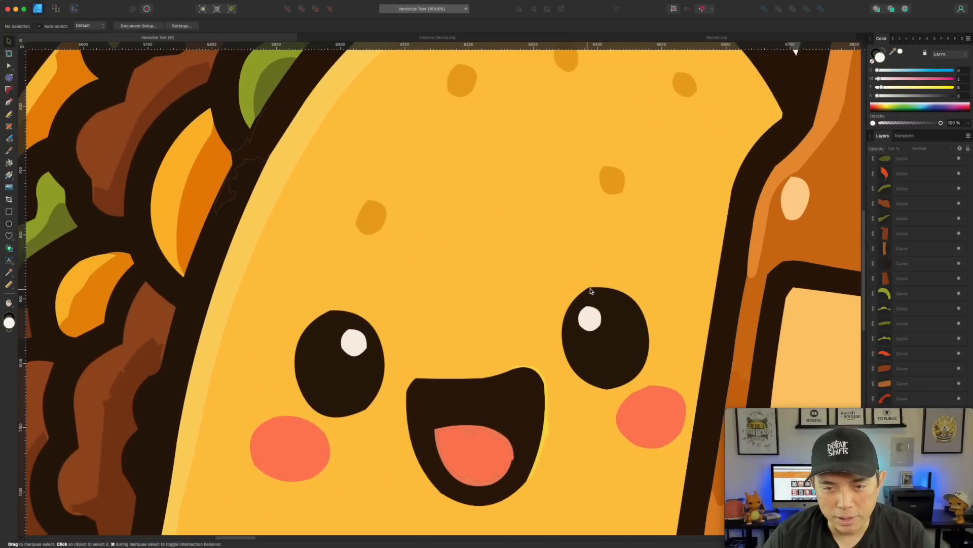
scroll(421, 377, "down", 10)
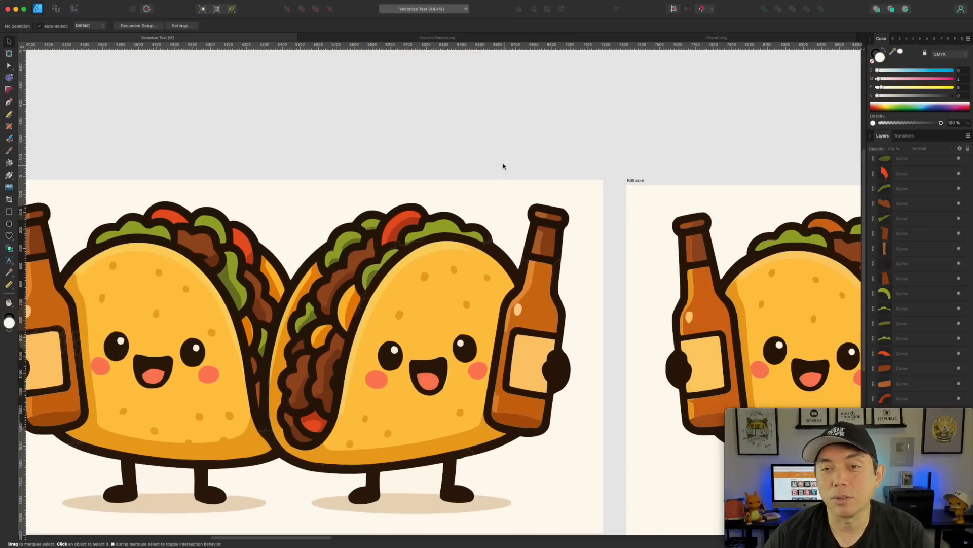
- Select the Kittl.com taco group and examine the edges of its fillings, shell and bottle outline up close
scroll(503, 166, "right", 10)
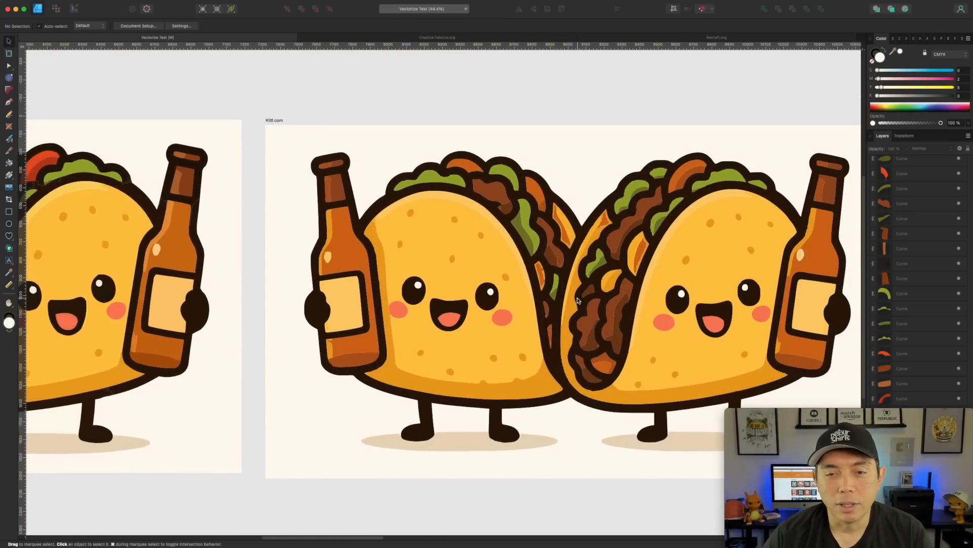
scroll(577, 300, "up", 7)
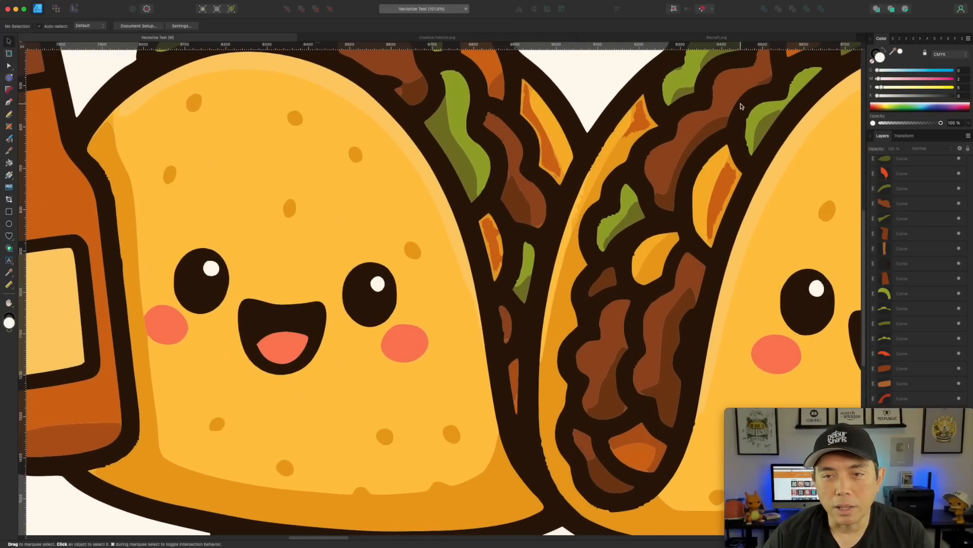
left_click(720, 185)
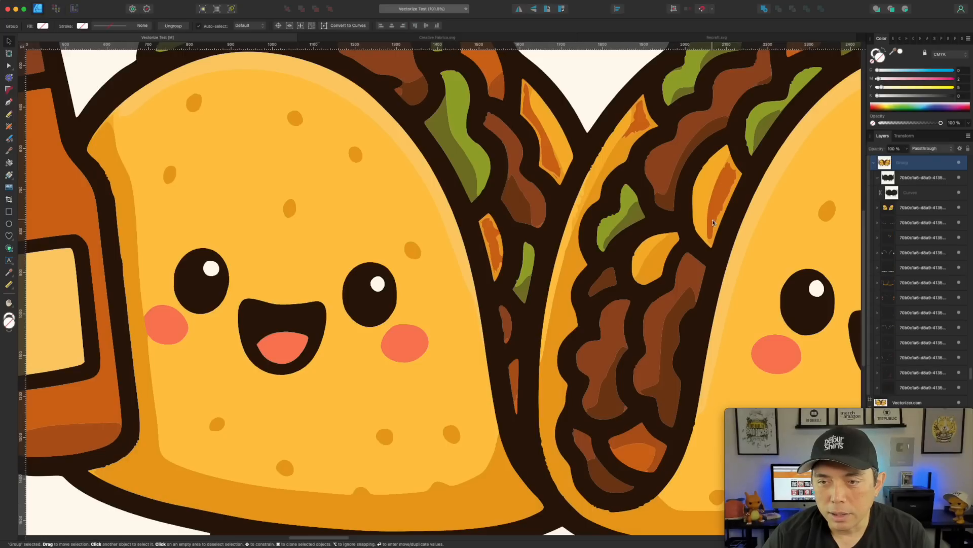
scroll(487, 258, "up", 5)
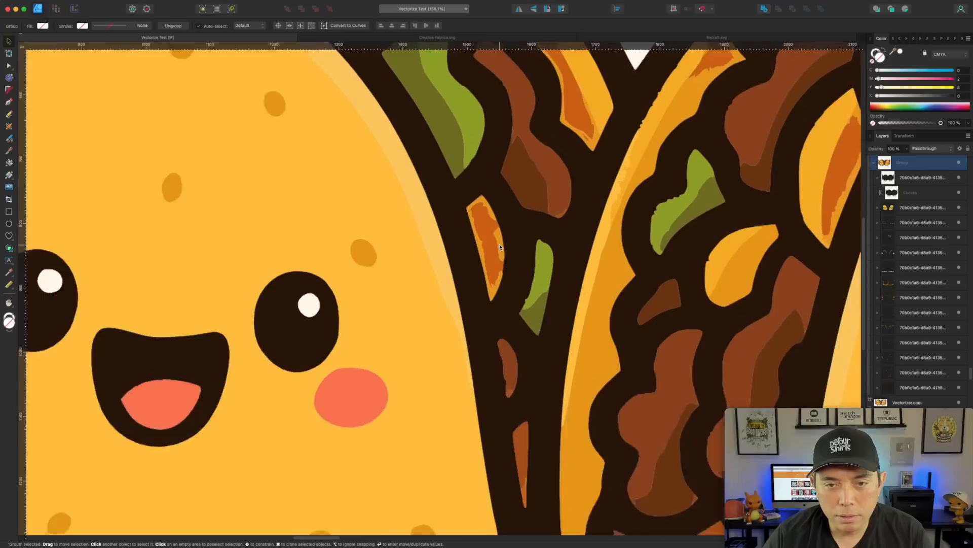
scroll(472, 264, "down", 6)
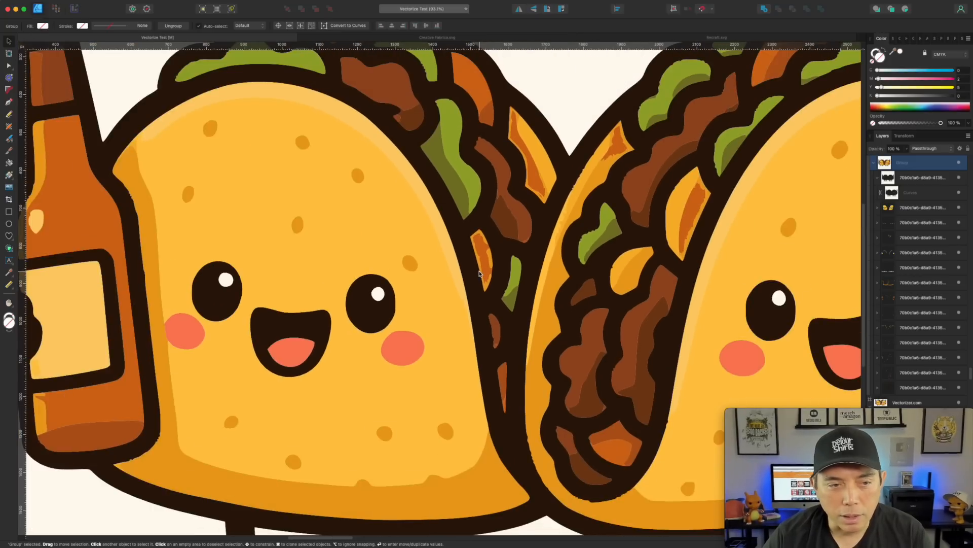
scroll(124, 258, "up", 6)
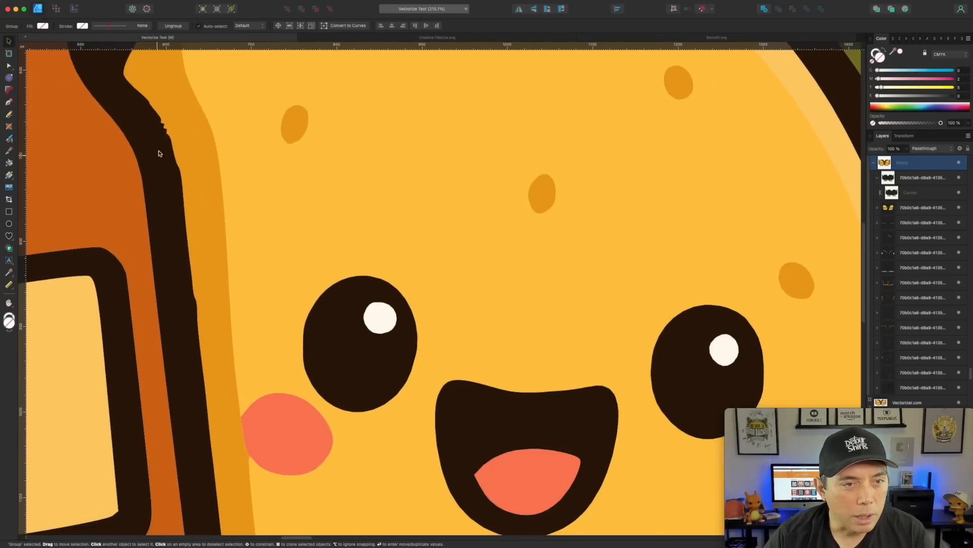
scroll(270, 262, "down", 10)
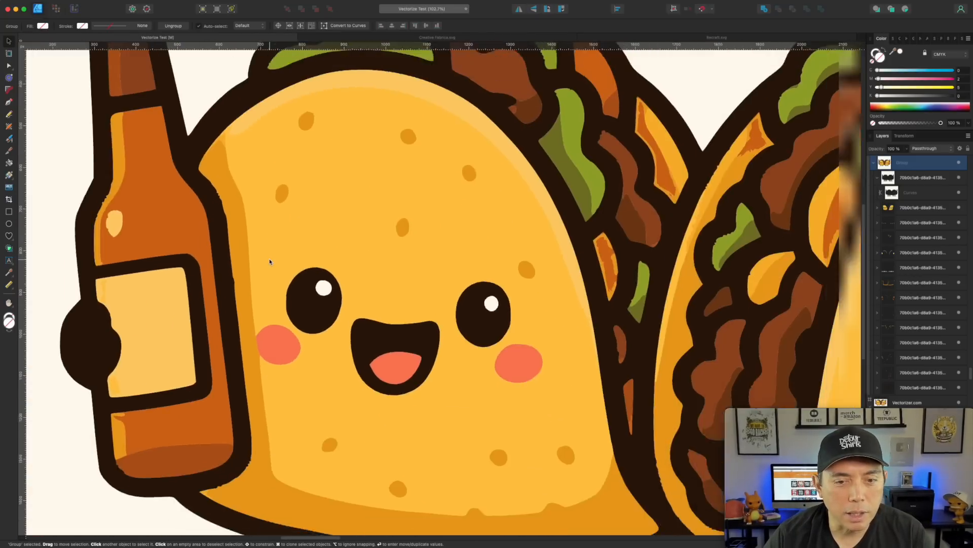
scroll(269, 262, "down", 1)
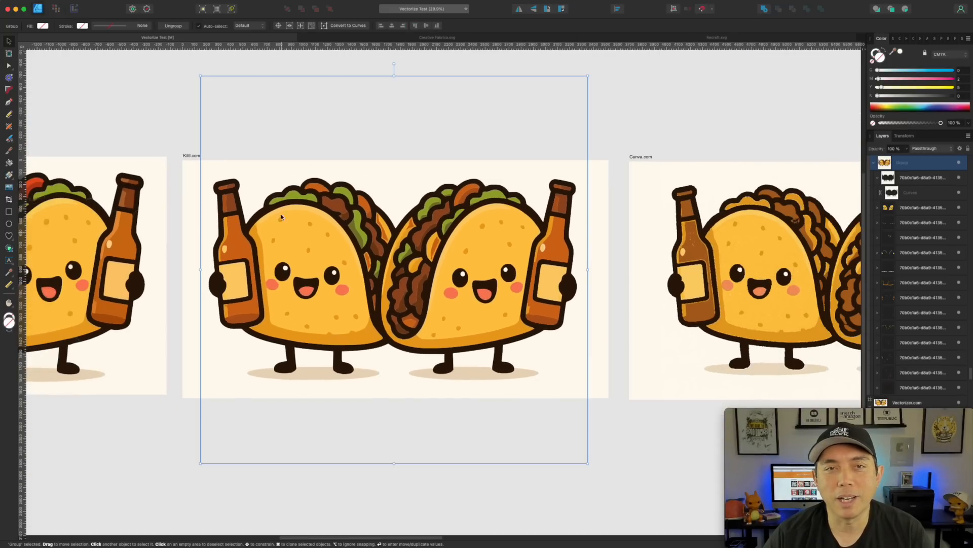
- Inspect the Kittl.com artwork's upper bottle and lettuce edges, view the whole artboard, and deselect the group
scroll(281, 217, "up", 3)
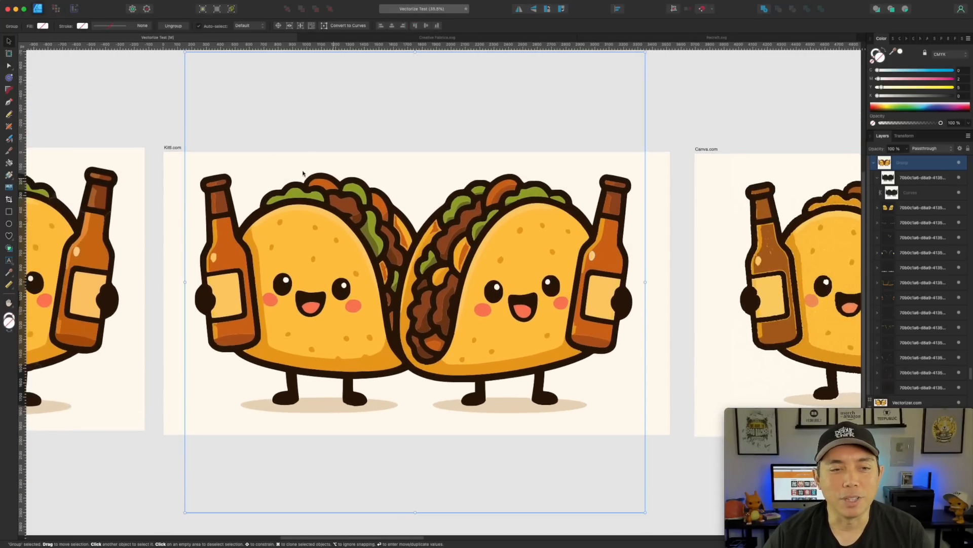
scroll(207, 179, "up", 10)
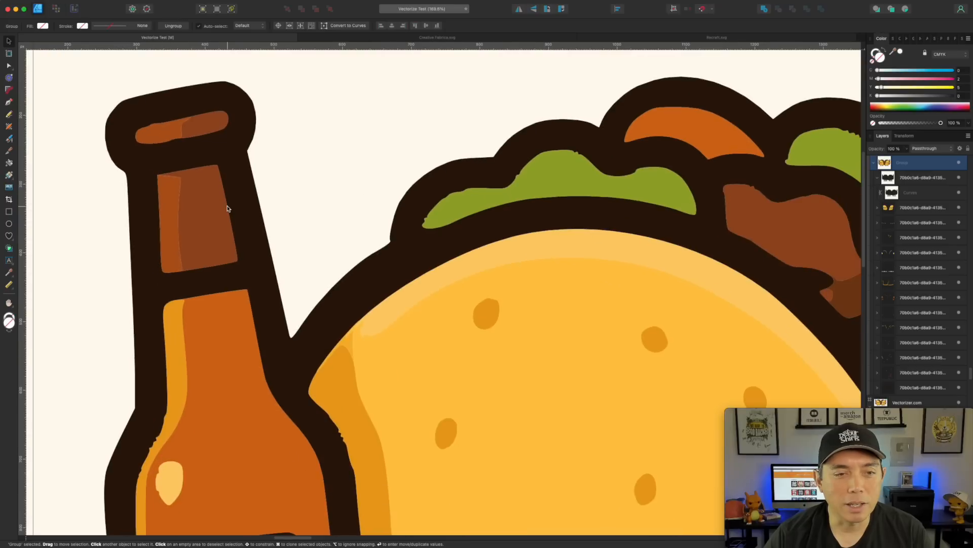
scroll(227, 208, "down", 9)
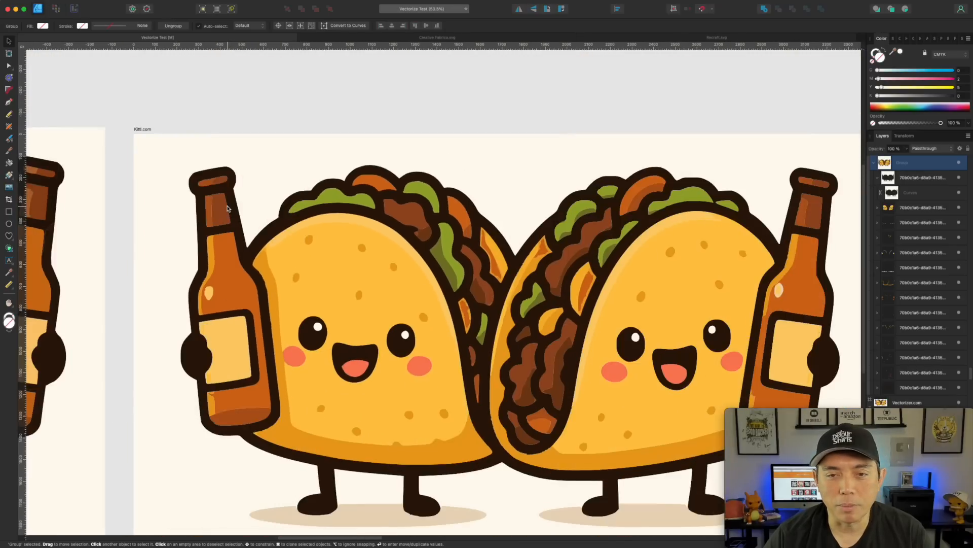
scroll(227, 208, "down", 2)
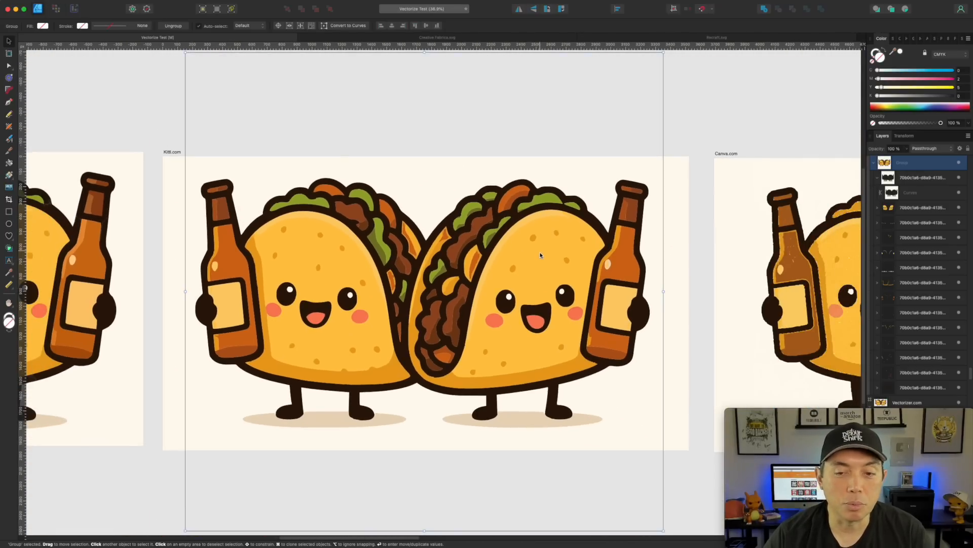
scroll(530, 300, "down", 1)
left_click(782, 145)
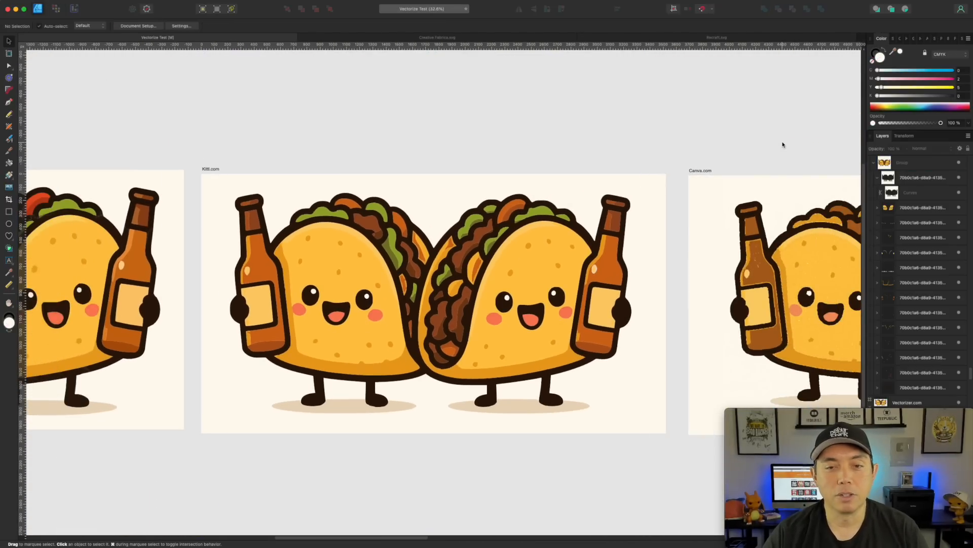
- Examine the Canva.com artwork's second taco, bottle and fillings up close for colour accuracy, stray specks and edge quality
left_click_drag(676, 323, 413, 293)
left_click_drag(583, 283, 371, 288)
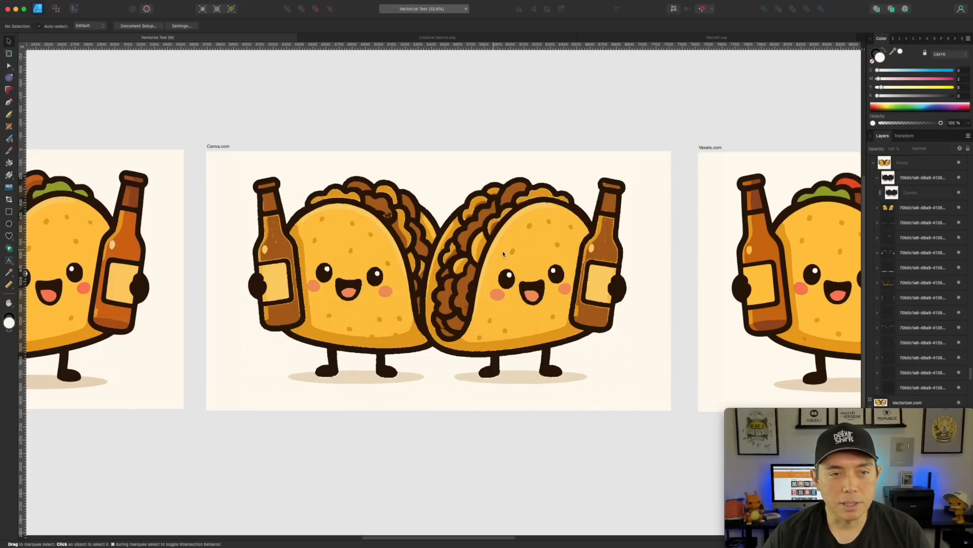
scroll(454, 282, "up", 5)
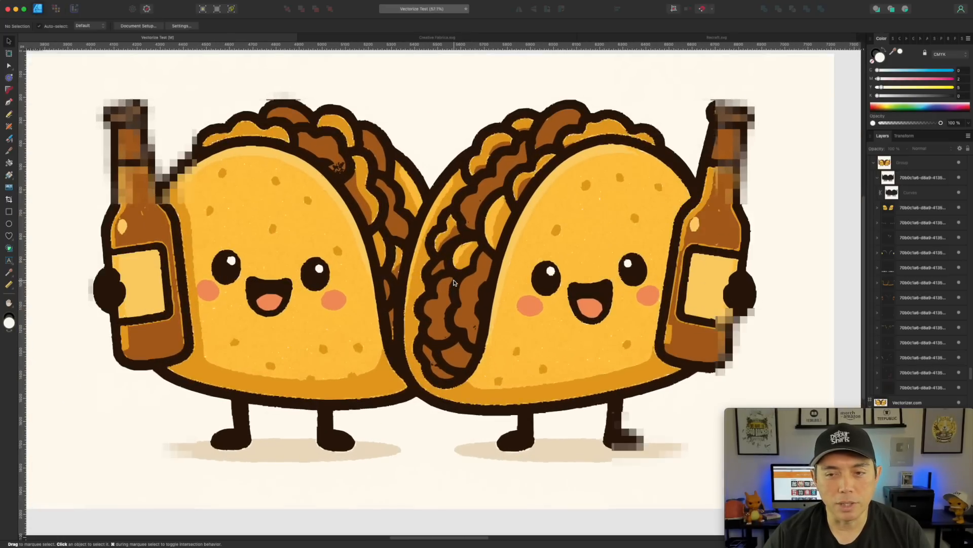
scroll(754, 201, "up", 5)
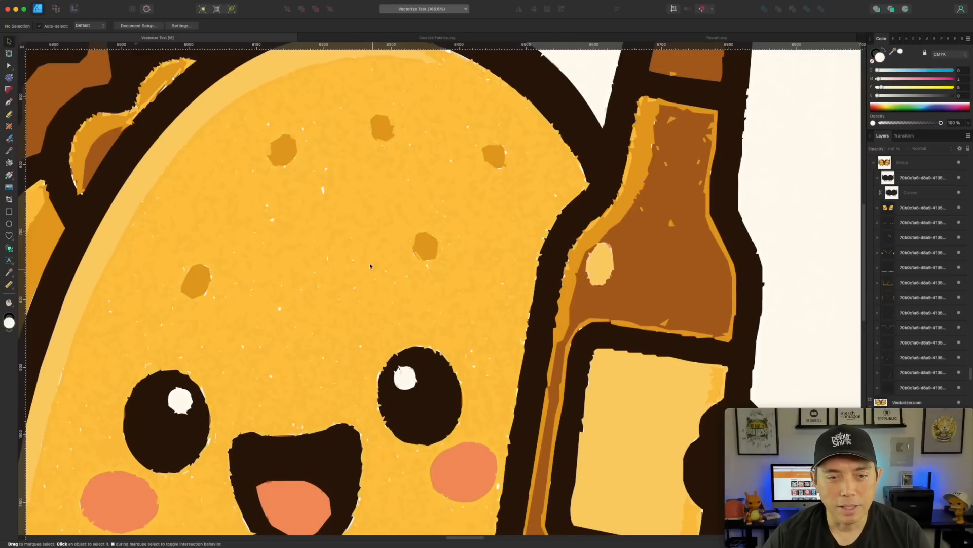
scroll(373, 256, "up", 1)
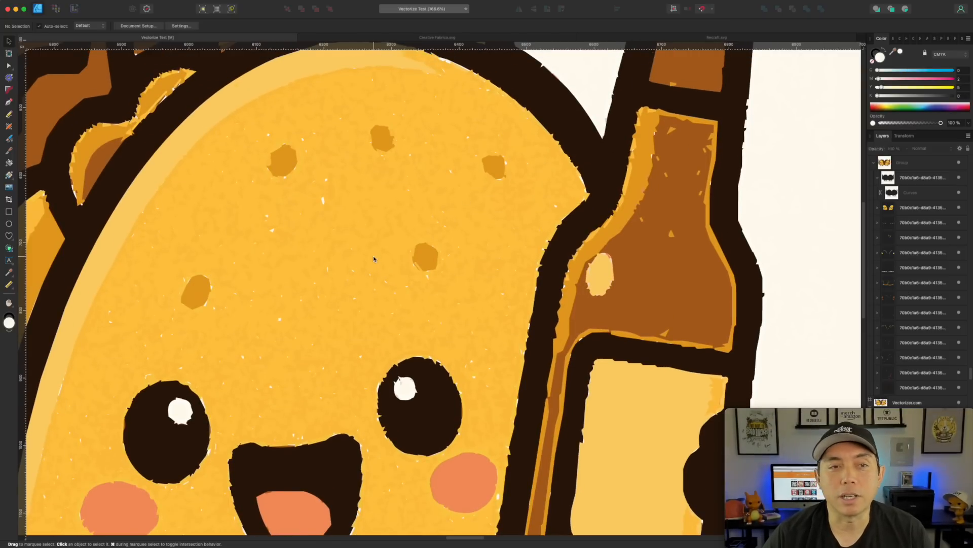
scroll(313, 267, "down", 1)
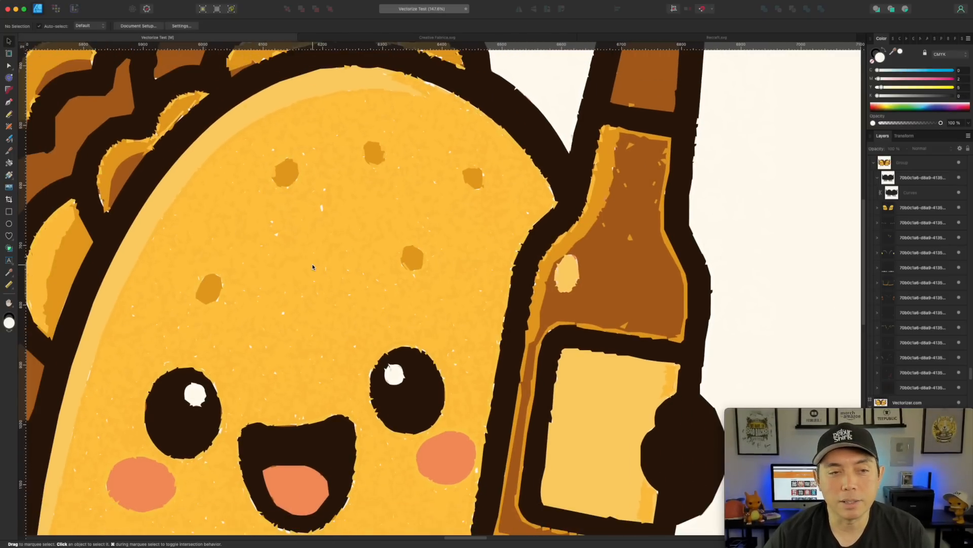
scroll(263, 197, "up", 3)
scroll(264, 198, "left", 4)
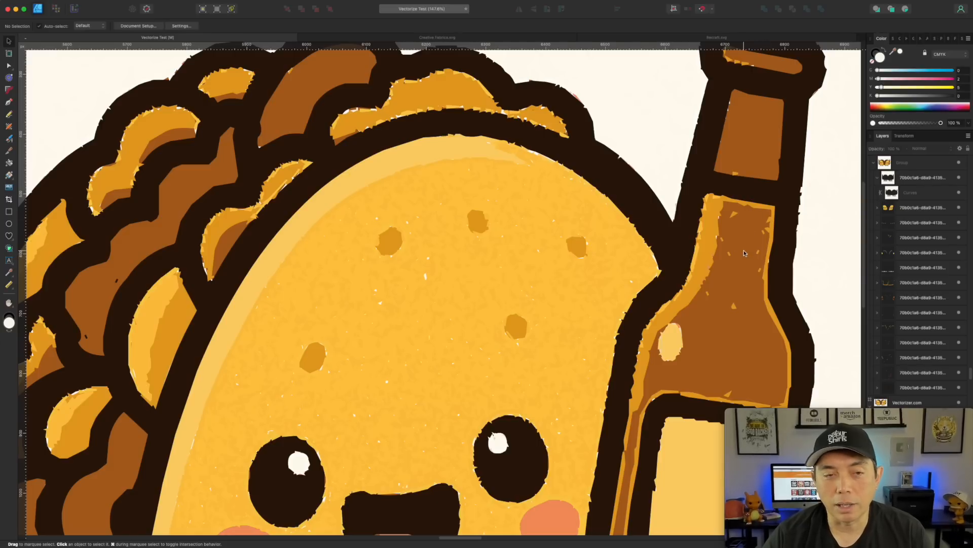
scroll(443, 223, "down", 2)
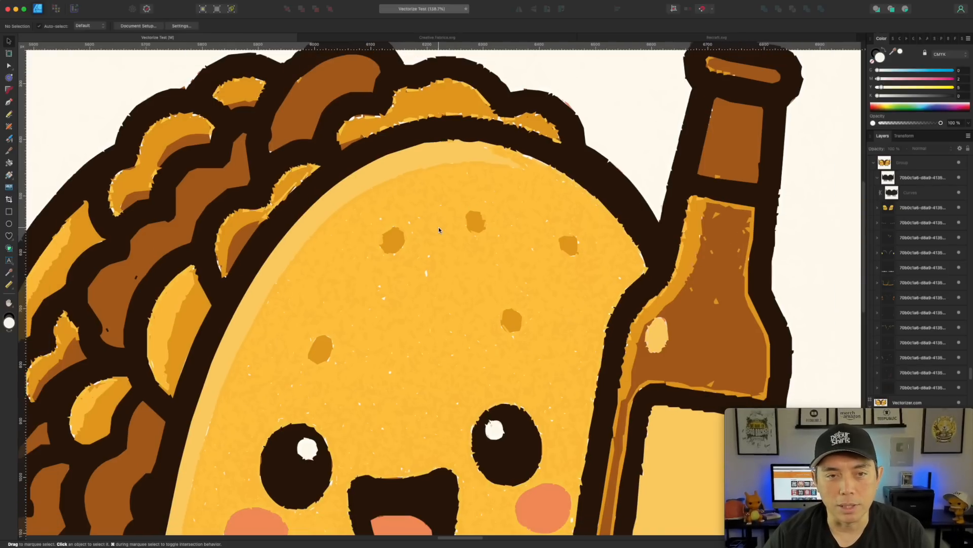
scroll(228, 231, "left", 5)
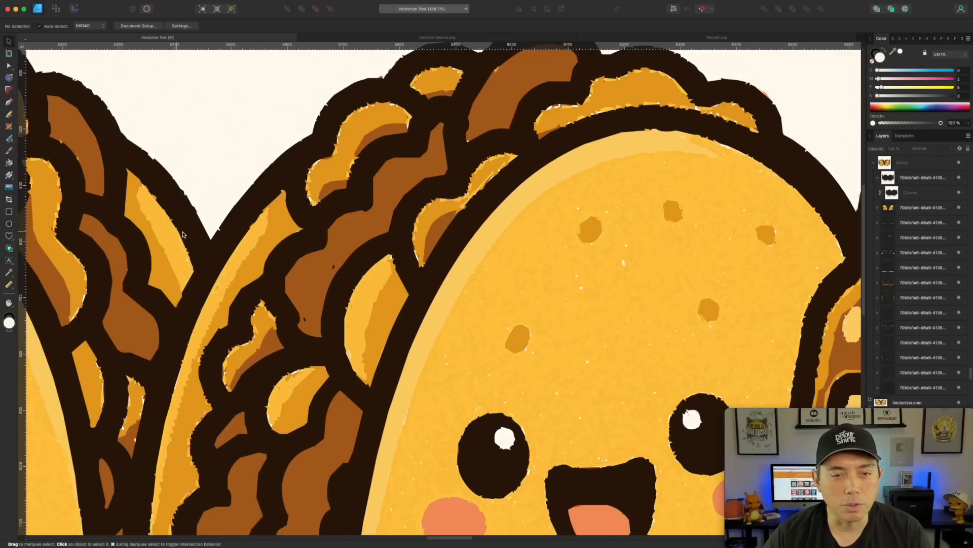
- Inspect the first Canva.com taco's face, shell texture and filling details, and compare them with the whole artwork
scroll(316, 205, "down", 5)
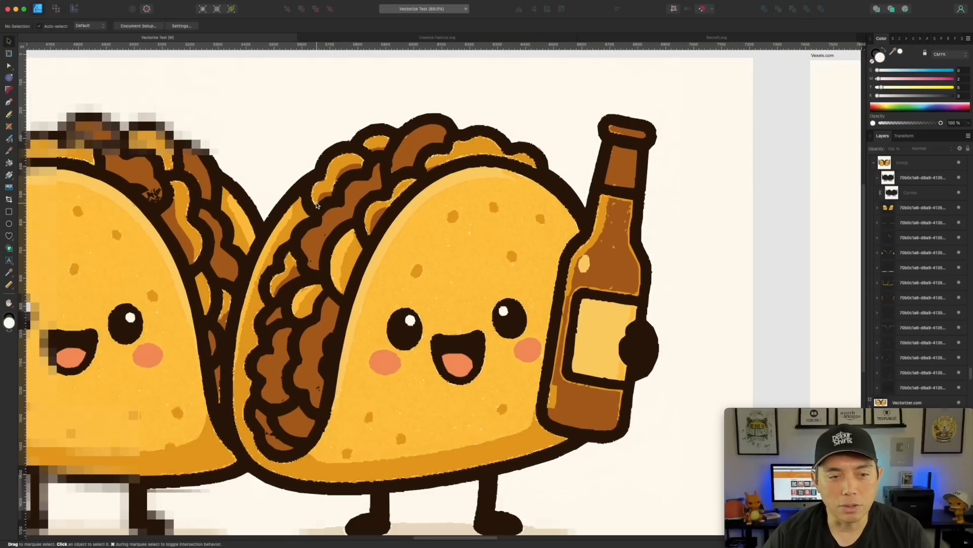
scroll(316, 205, "left", 6)
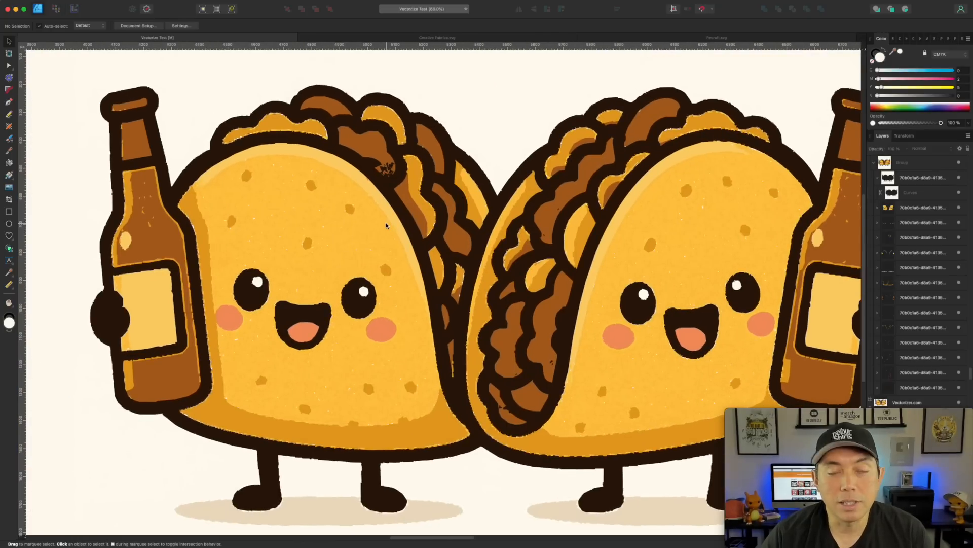
scroll(243, 238, "up", 6)
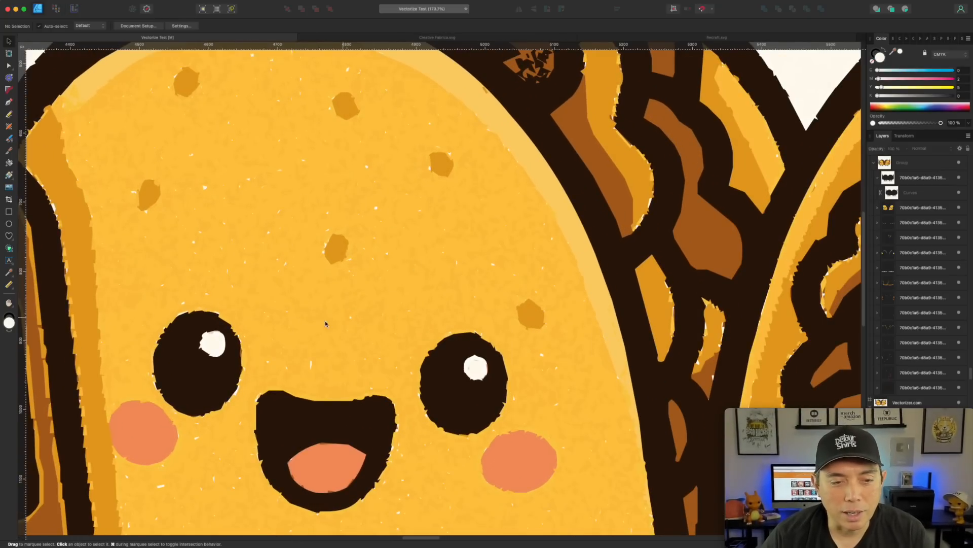
scroll(296, 314, "down", 6)
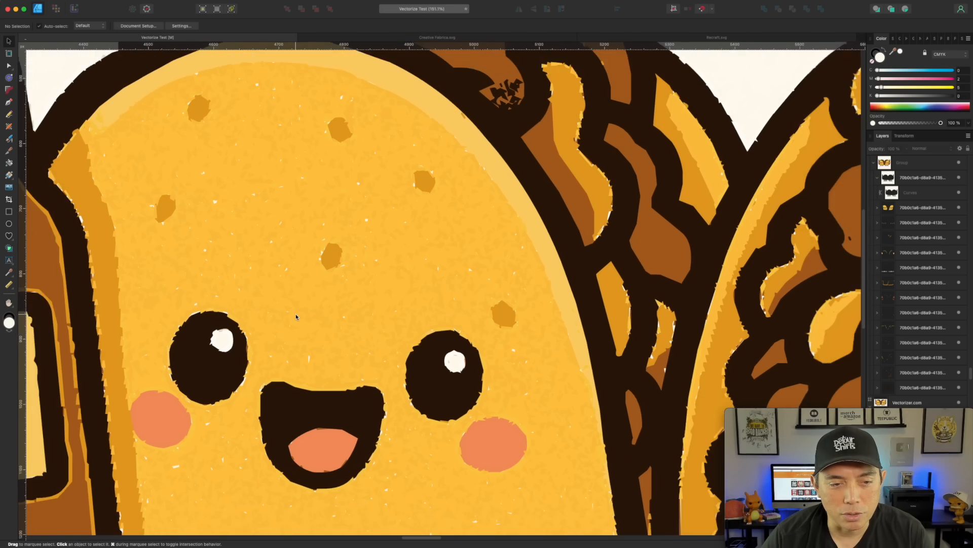
scroll(295, 312, "down", 4)
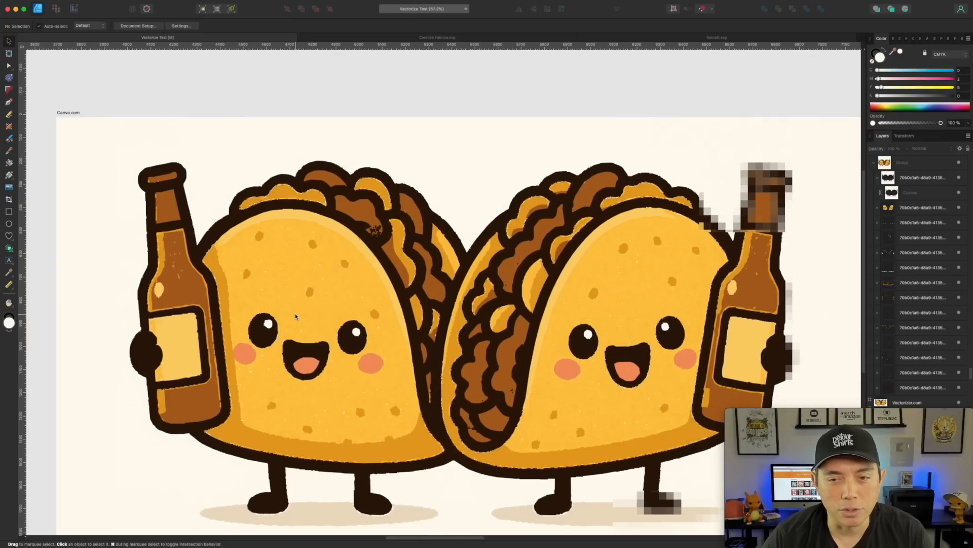
- Examine the Vexels.com artwork, checking the lettuce, meat and cheese shapes between the two tacos for smooth edges
scroll(558, 239, "right", 10)
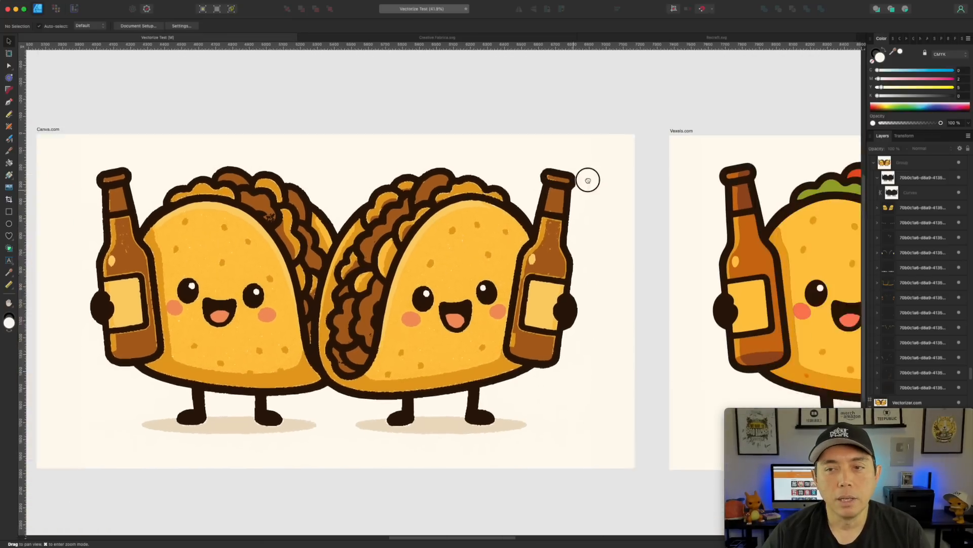
scroll(409, 200, "up", 10)
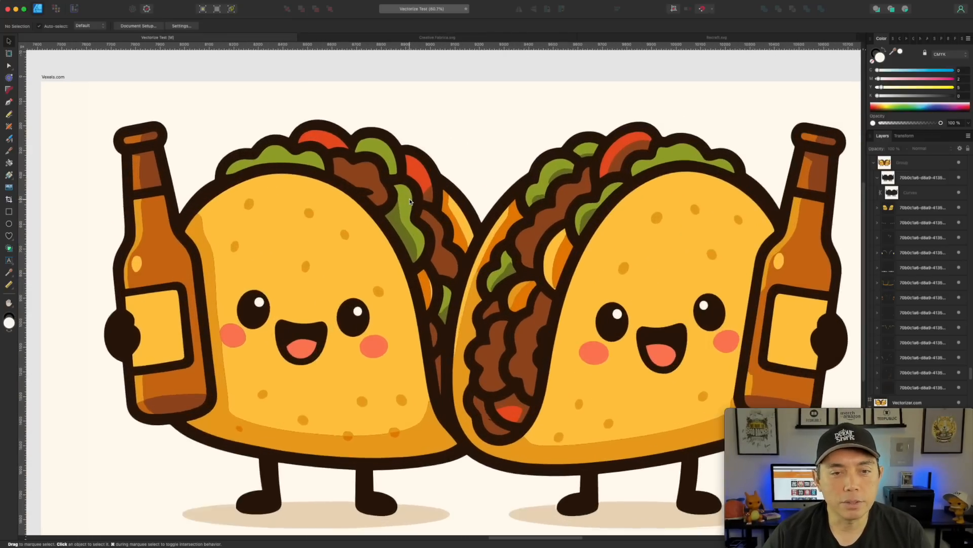
scroll(410, 201, "down", 6)
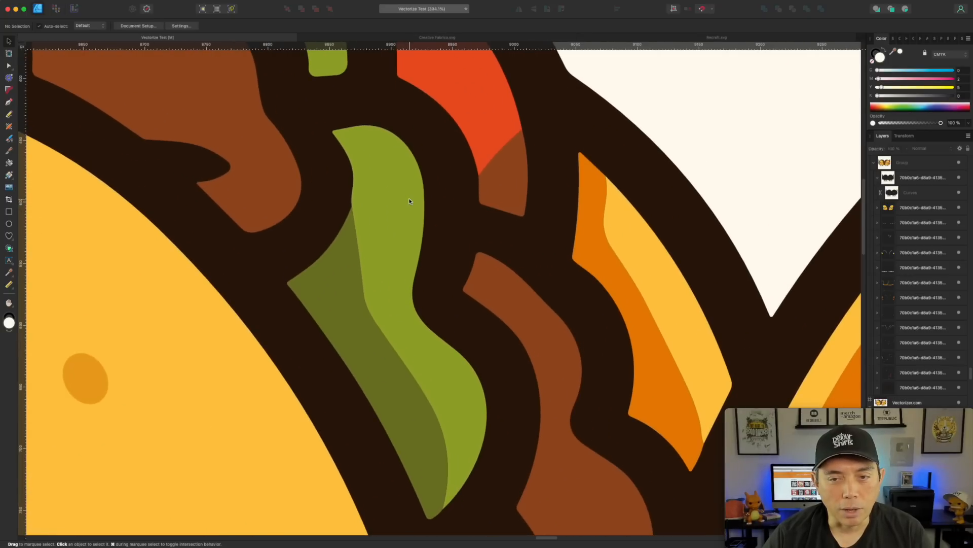
scroll(414, 229, "down", 2)
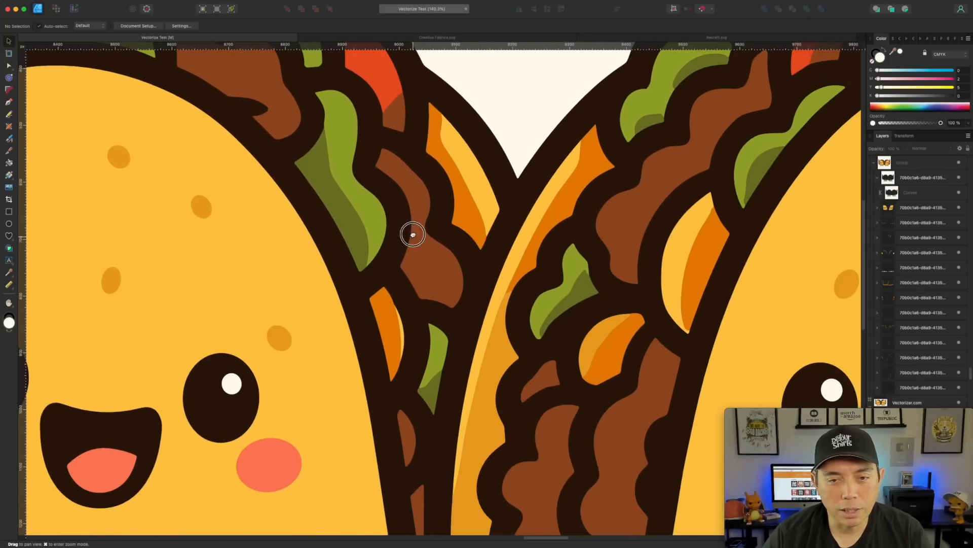
scroll(406, 244, "up", 5)
scroll(552, 215, "down", 4)
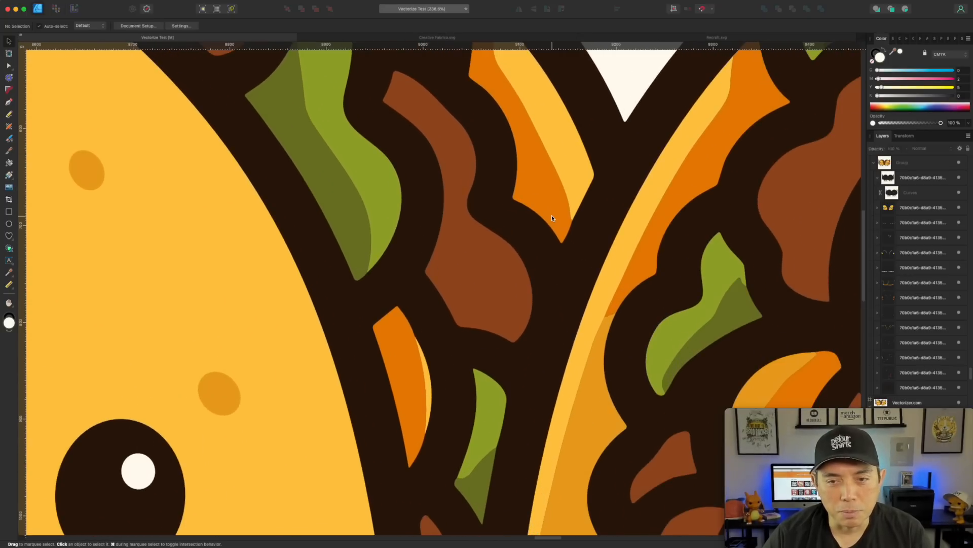
- Inspect the second Vexels.com taco's face, bottle label and hand for clean curves and colour accuracy
scroll(547, 211, "right", 10)
scroll(632, 173, "right", 10)
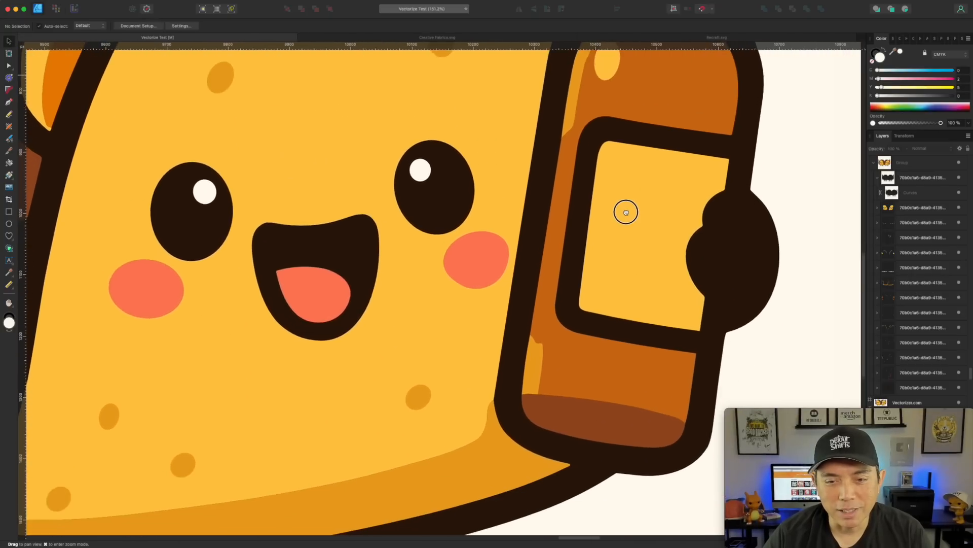
left_click_drag(626, 212, 629, 205)
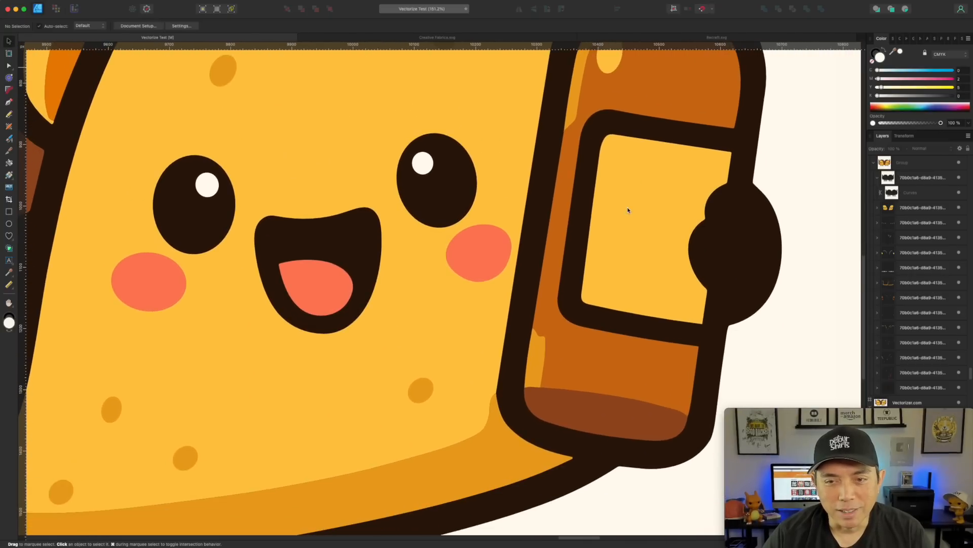
scroll(628, 115, "up", 3)
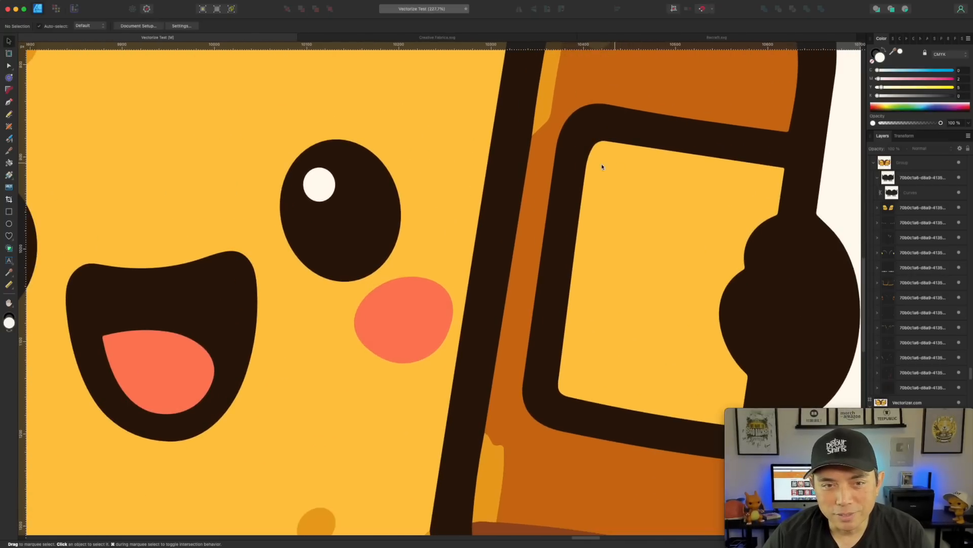
scroll(364, 236, "down", 6)
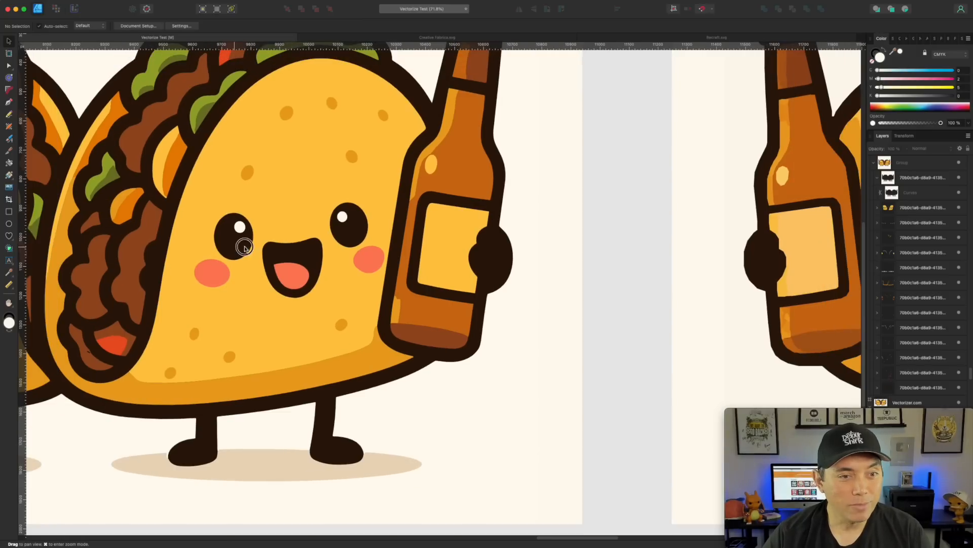
- Examine the first Vexels.com taco's bottle, shell shading and fillings up close for clean edges
left_click_drag(244, 247, 599, 299)
scroll(581, 284, "down", 2)
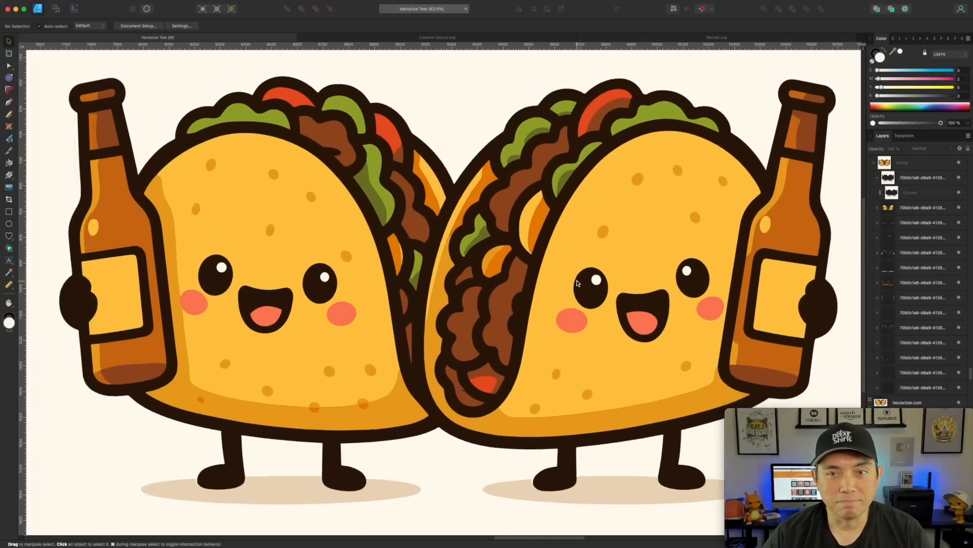
scroll(578, 284, "up", 1)
scroll(577, 283, "up", 1)
left_click_drag(304, 239, 556, 226)
scroll(302, 289, "up", 5)
scroll(329, 294, "up", 1)
scroll(328, 293, "down", 5)
scroll(328, 293, "up", 2)
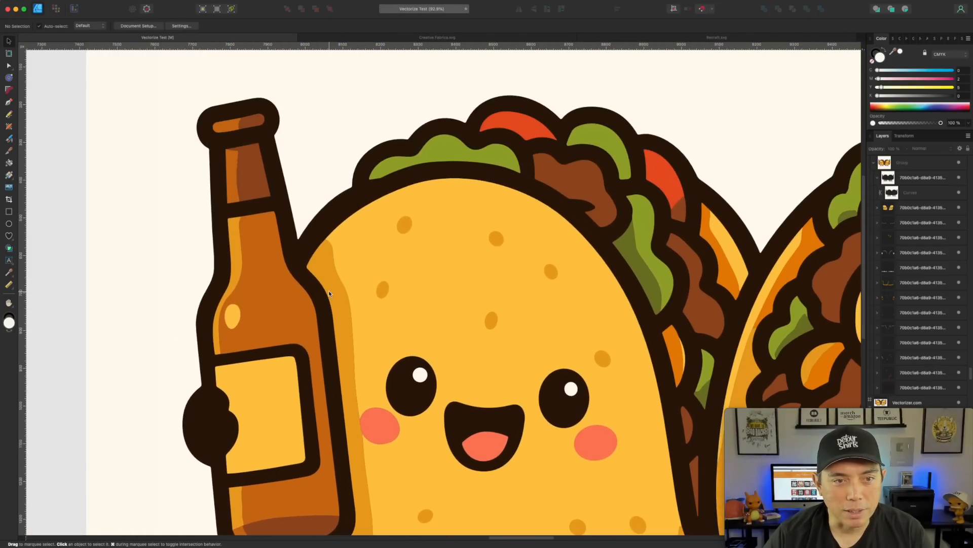
- View the whole Vexels.com artwork and check the second taco's upper fillings and bottle neck for smooth outlines
scroll(328, 290, "down", 5)
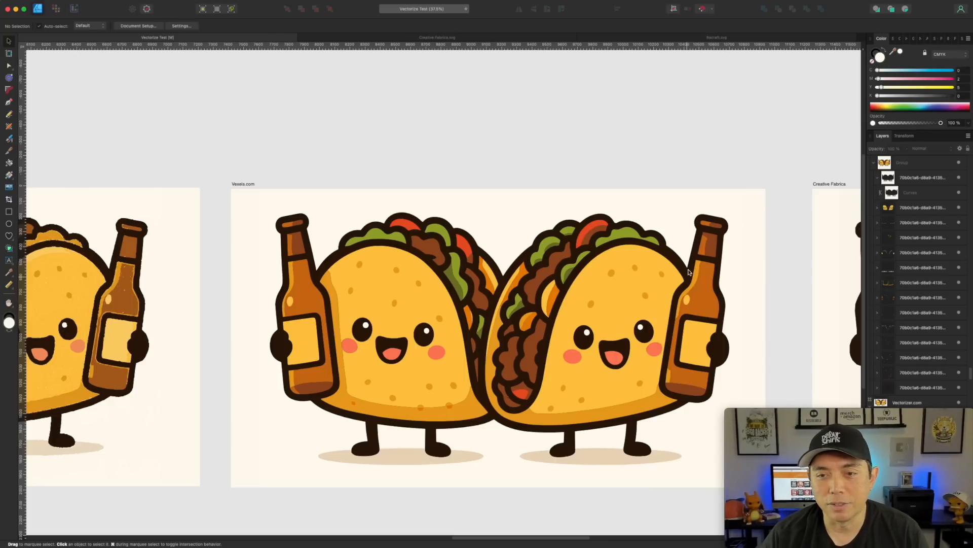
scroll(682, 270, "up", 5)
scroll(599, 195, "down", 4)
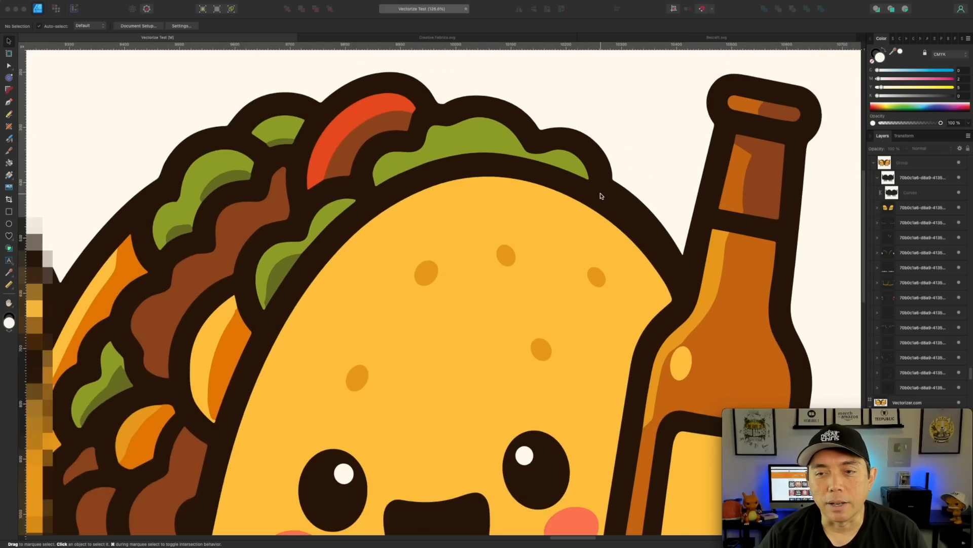
scroll(600, 195, "down", 2)
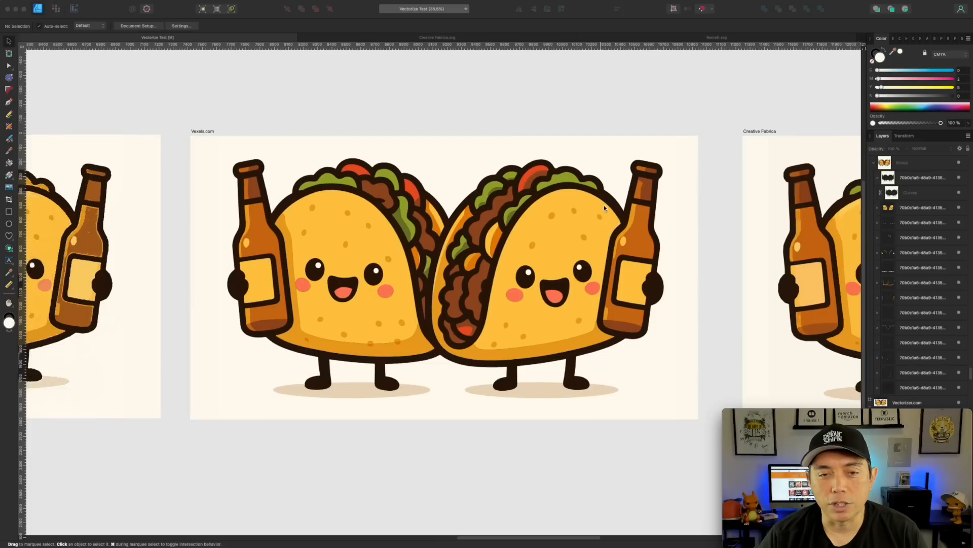
left_click_drag(633, 178, 517, 169)
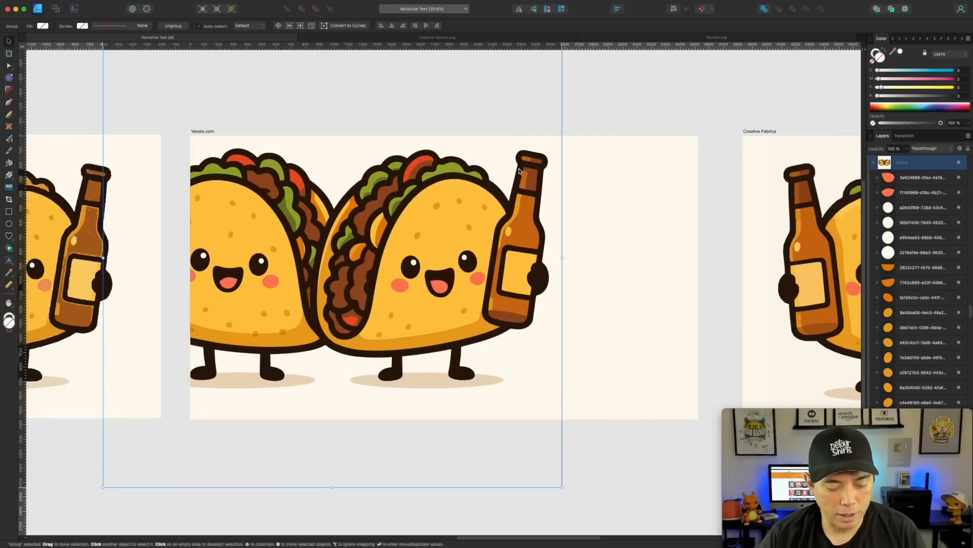
key("super+z")
left_click(693, 102)
- Examine the Creative Fabrica artwork's first taco, checking the eyes, cheek, mouth and neighbouring fillings for smooth curves
scroll(732, 96, "right", 10)
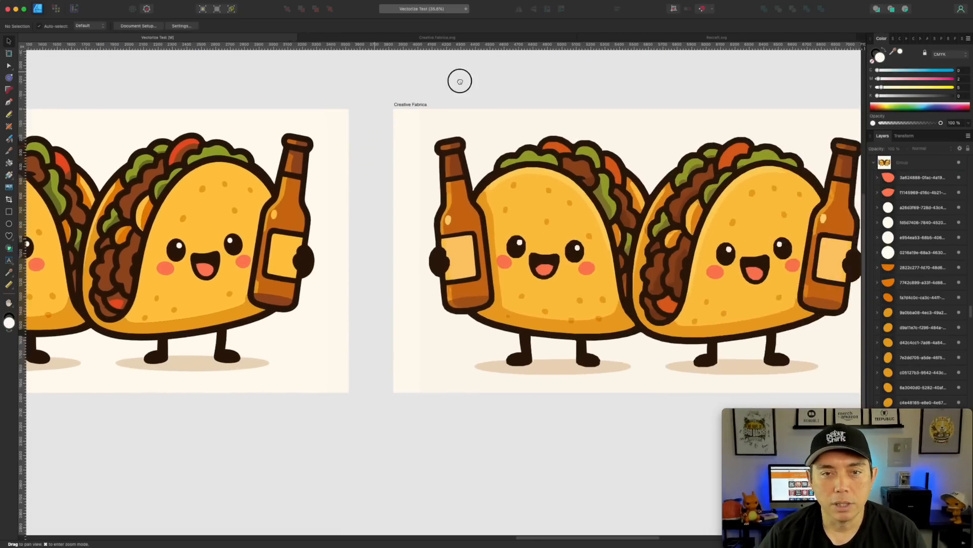
scroll(486, 213, "up", 6)
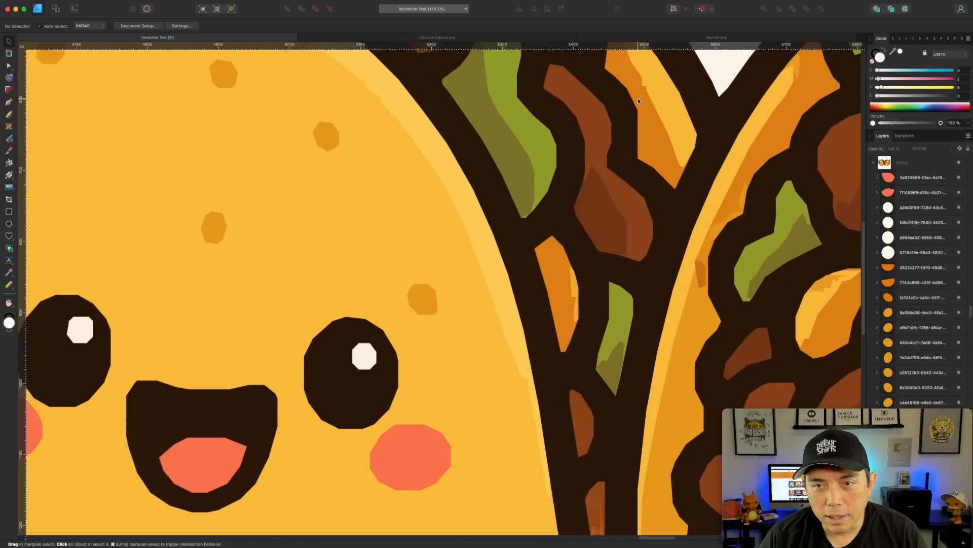
scroll(358, 319, "down", 2)
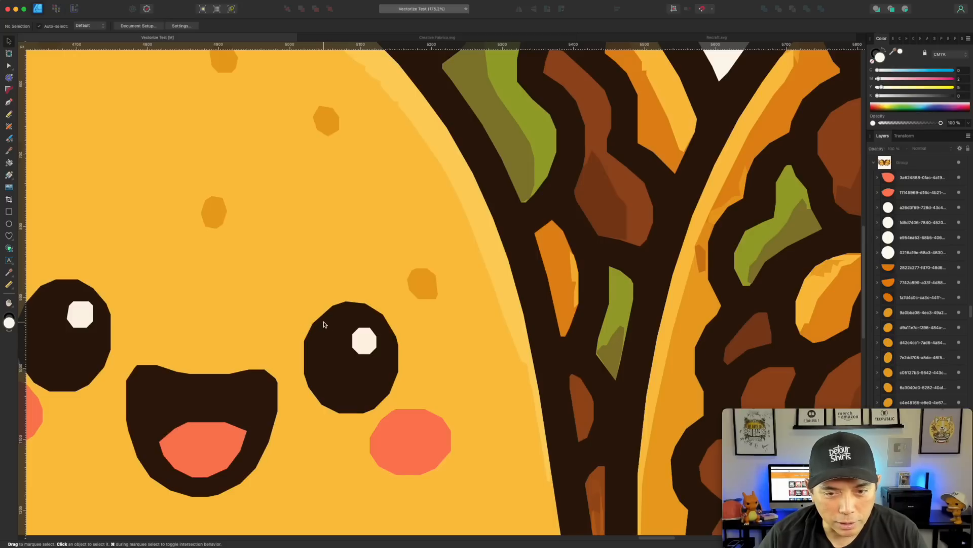
scroll(337, 311, "down", 3)
scroll(336, 310, "up", 3)
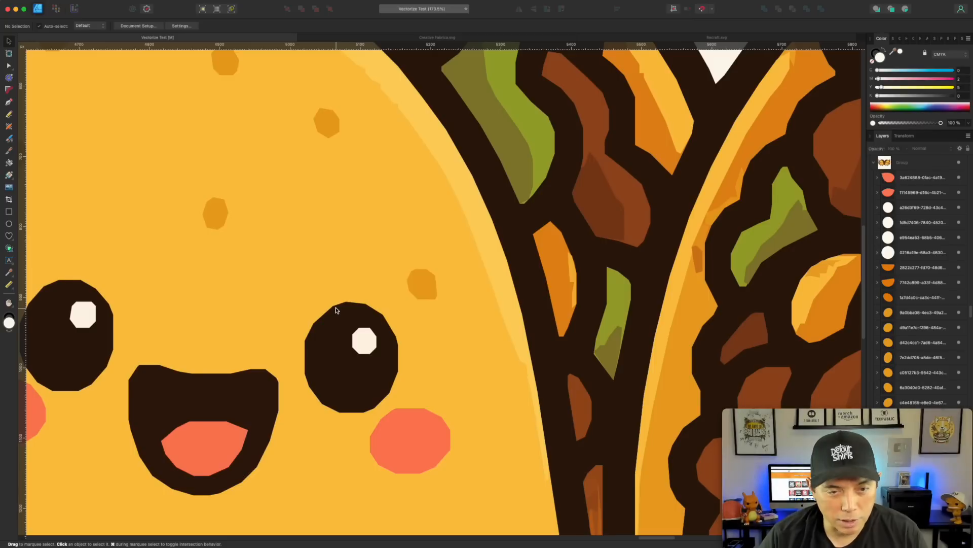
- Inspect the Creative Fabrica taco's bottle label and face up close, and judge the artwork as a whole
scroll(341, 294, "down", 6)
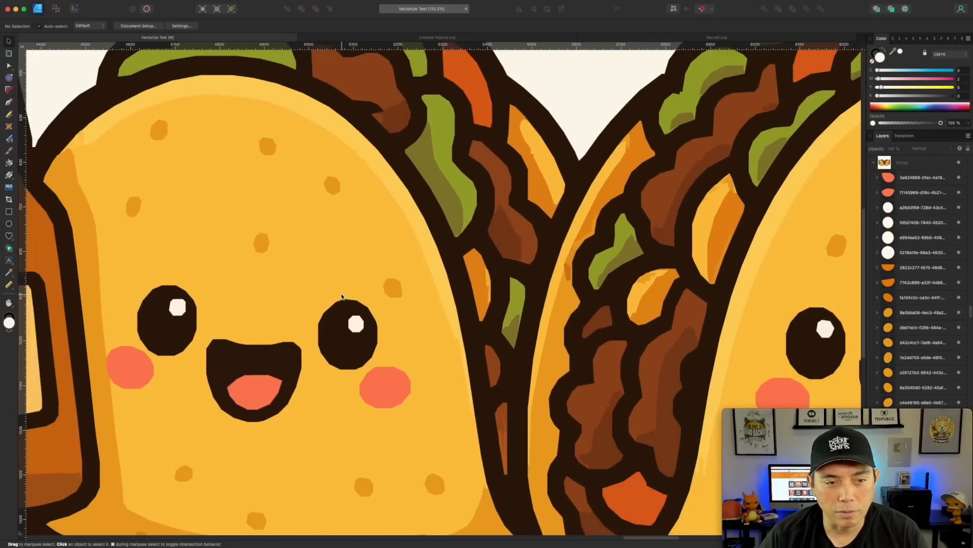
scroll(162, 299, "up", 8)
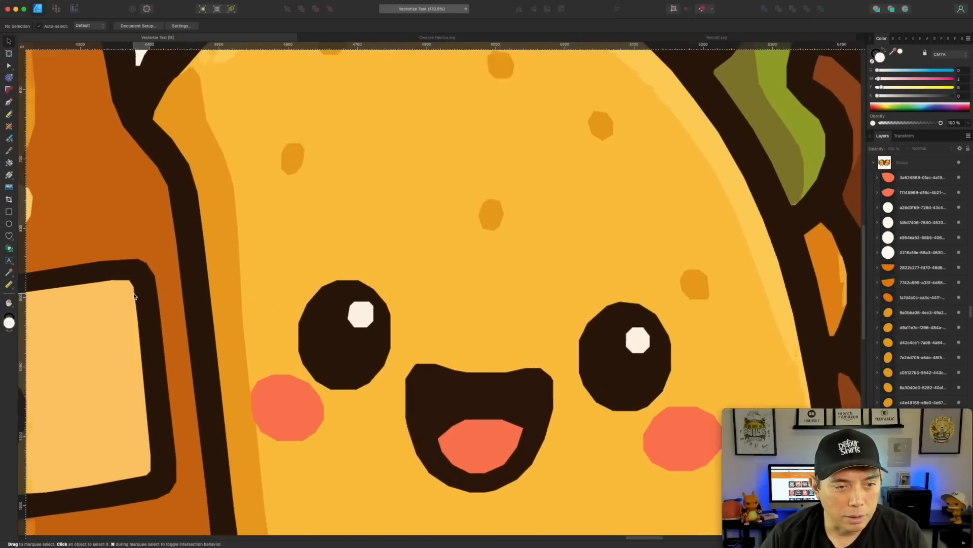
scroll(169, 273, "down", 8)
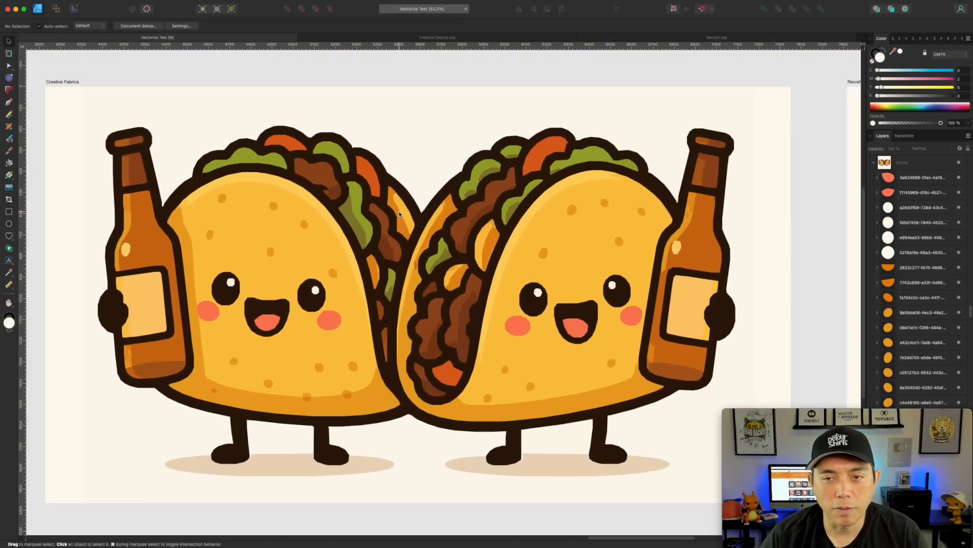
scroll(399, 214, "down", 2)
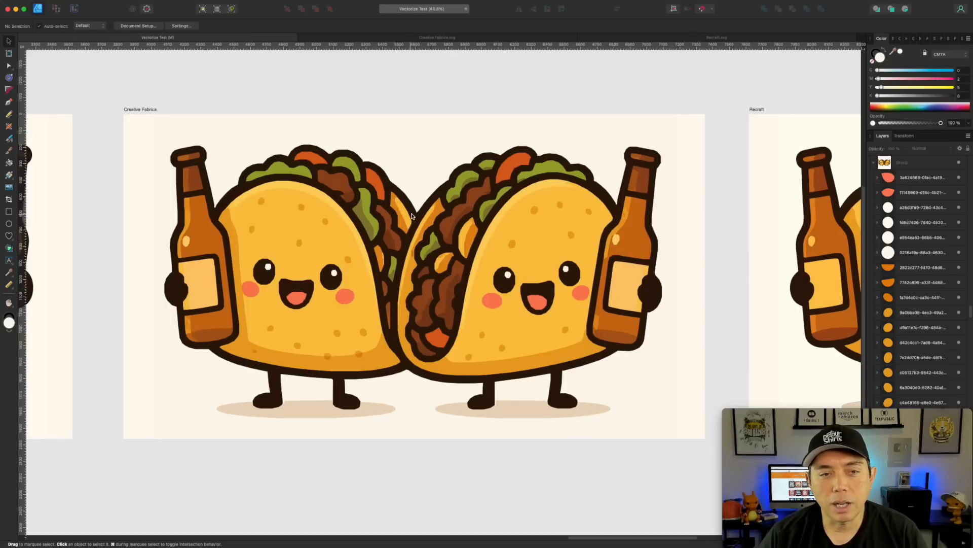
scroll(391, 225, "down", 2)
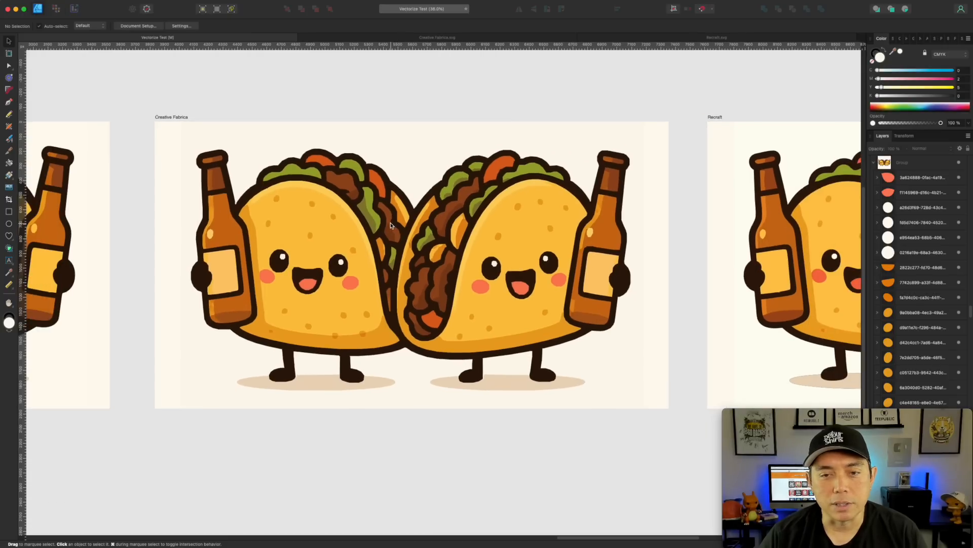
scroll(360, 208, "up", 5)
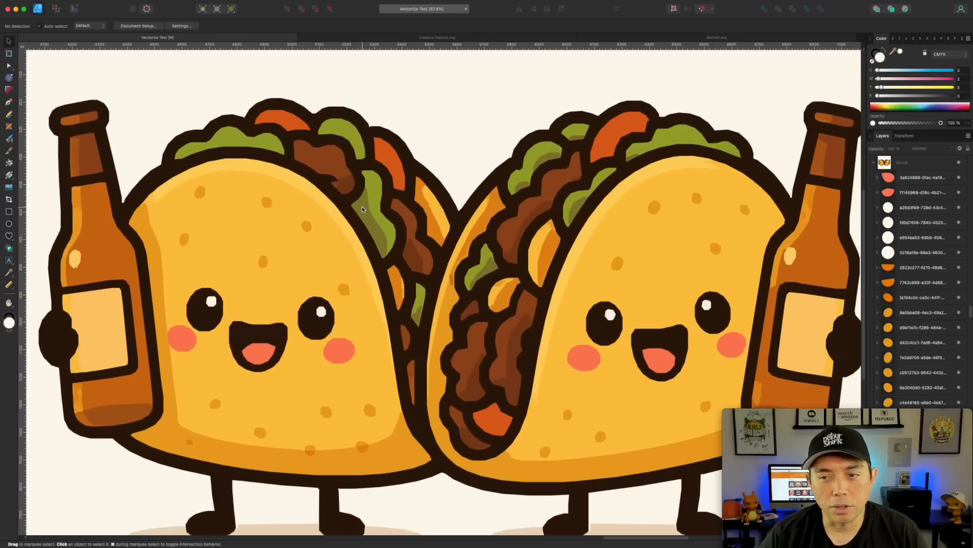
- Look back at the Canva.com artwork to compare its colours and texture with the Creative Fabrica result
scroll(362, 209, "down", 1)
scroll(362, 209, "down", 2)
left_click_drag(260, 161, 502, 157)
left_click_drag(258, 192, 745, 225)
scroll(571, 229, "up", 3)
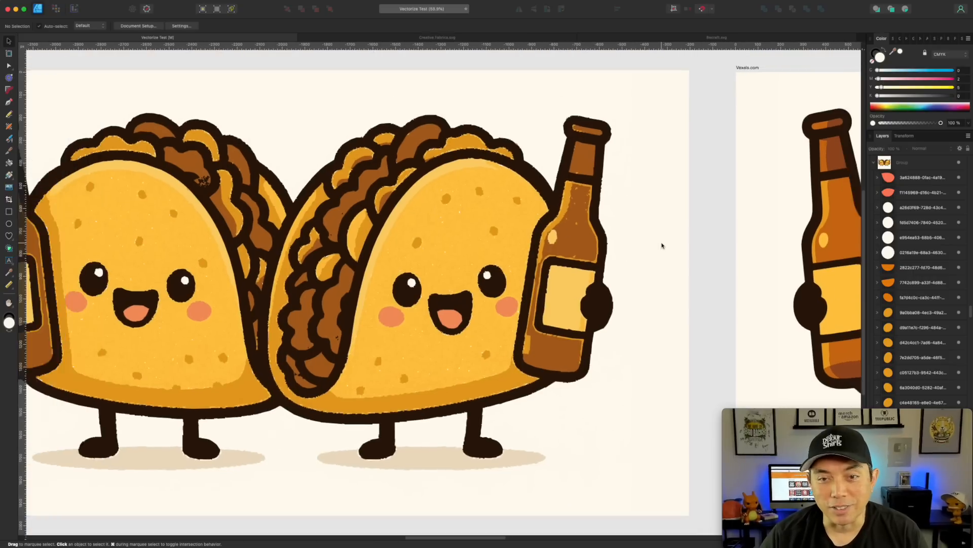
scroll(662, 246, "down", 1)
- Recheck the Vexels.com artwork's faces, shell shading and central fillings for comparison with the other conversions
left_click_drag(800, 233, 294, 195)
left_click_drag(636, 218, 585, 221)
scroll(358, 239, "up", 4)
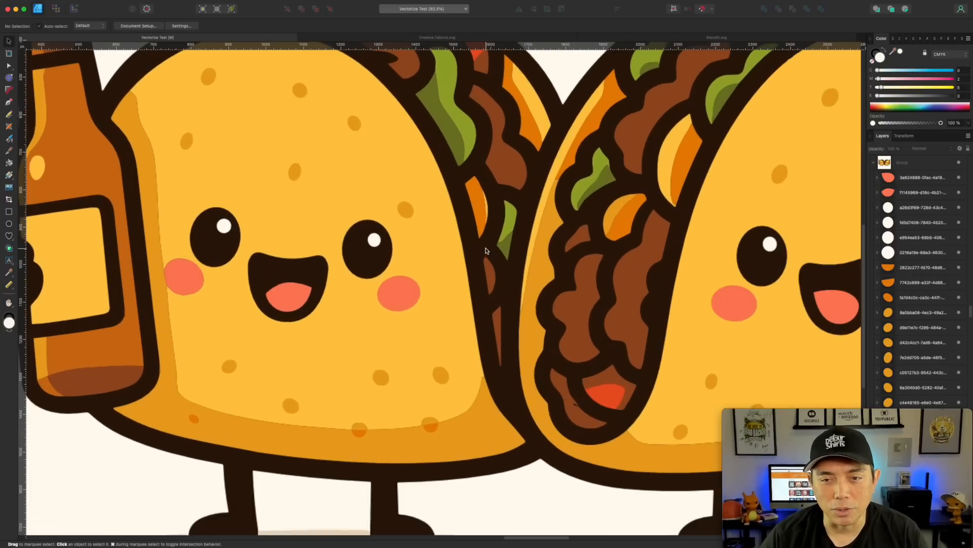
scroll(359, 239, "down", 1)
scroll(359, 239, "up", 3)
scroll(359, 239, "down", 5)
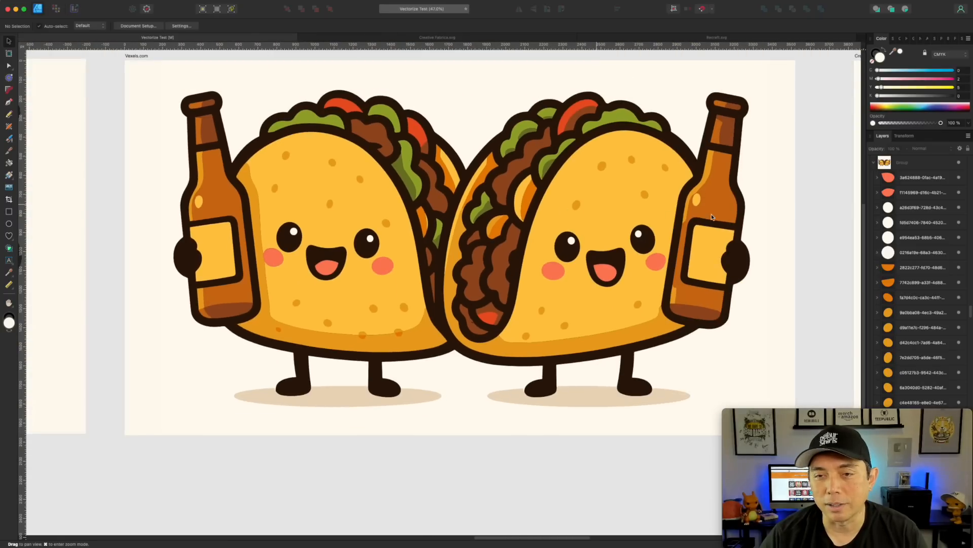
- Examine the Recraft artwork's first taco, checking the eye, mouth, cheek and shell spots for clean curves
left_click_drag(711, 217, 418, 198)
left_click_drag(676, 203, 327, 210)
left_click_drag(611, 211, 442, 253)
left_click_drag(653, 218, 536, 204)
left_click_drag(684, 203, 387, 211)
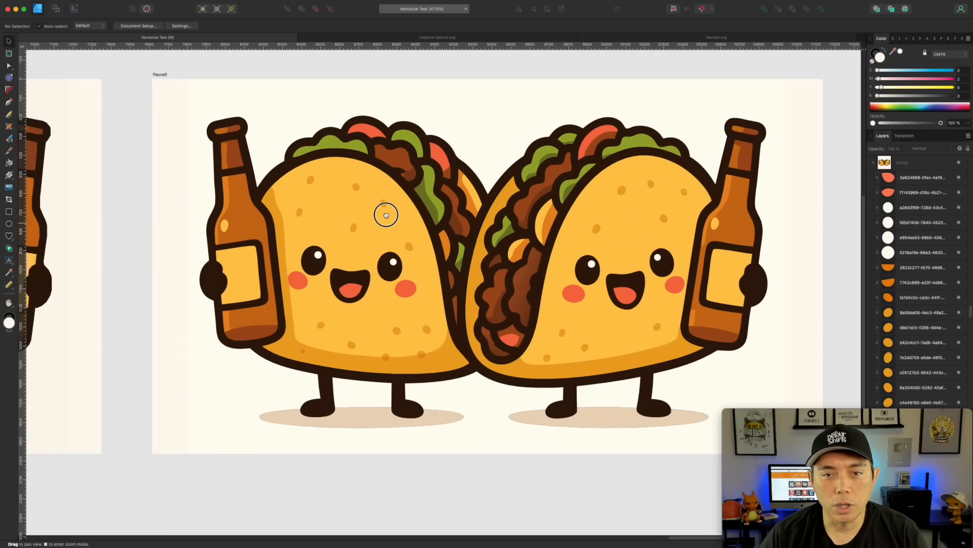
scroll(385, 247, "up", 10)
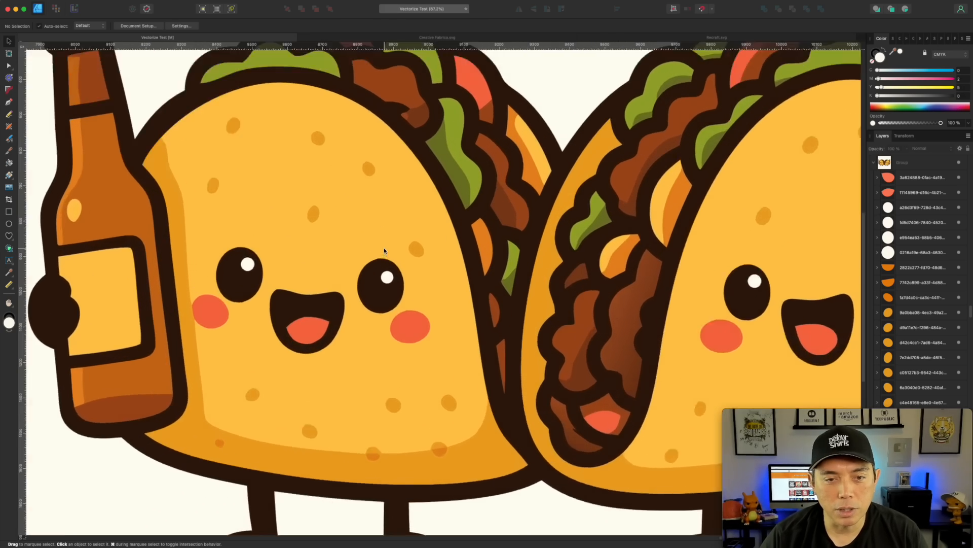
scroll(385, 250, "up", 1)
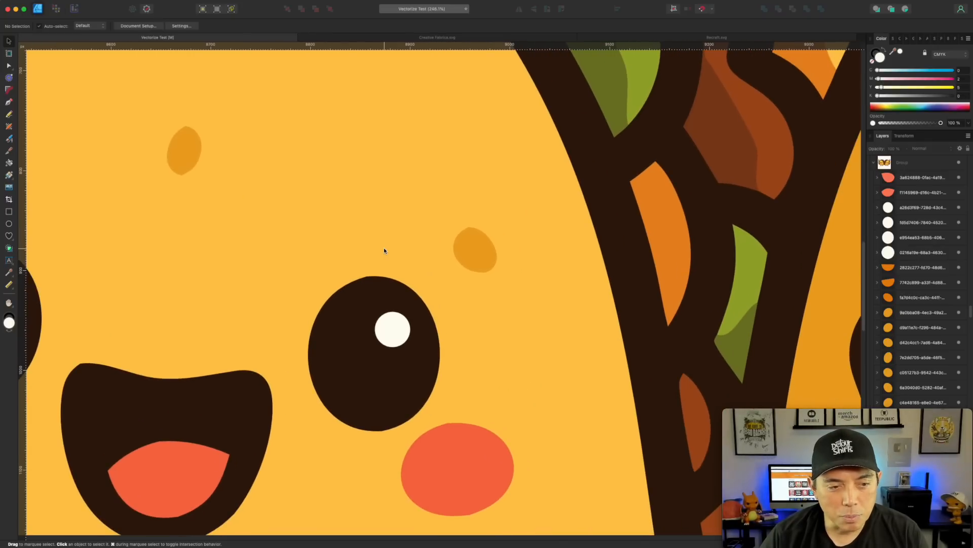
scroll(384, 250, "down", 2)
scroll(384, 250, "up", 3)
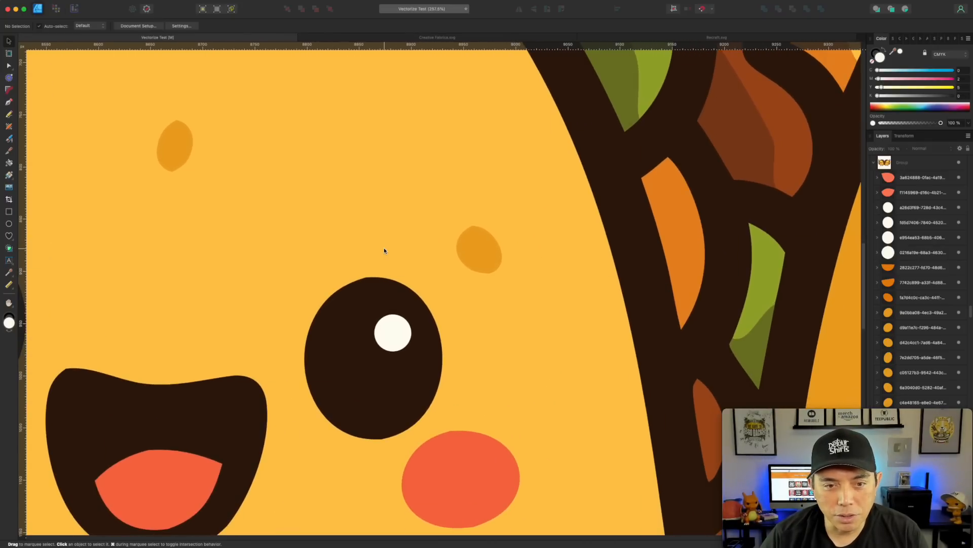
scroll(366, 279, "down", 3)
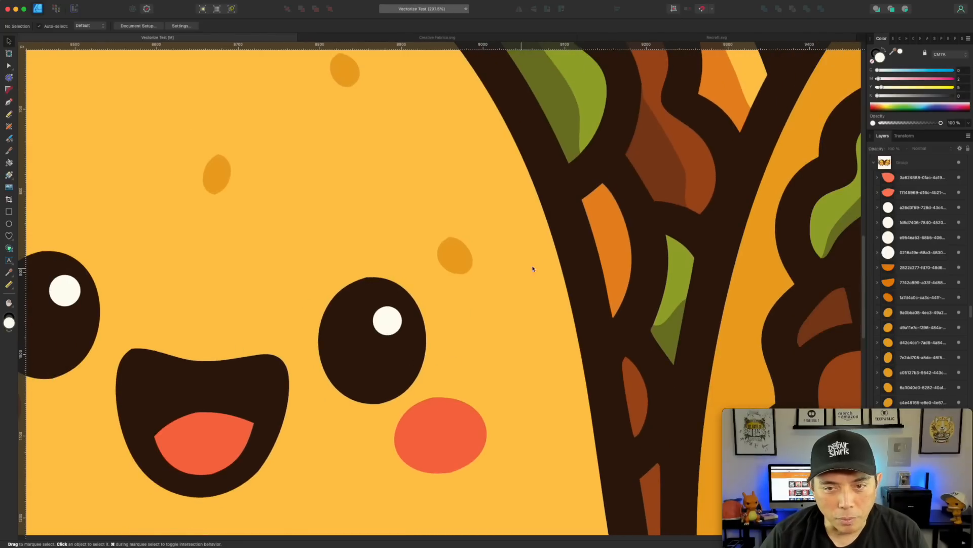
scroll(569, 235, "down", 5)
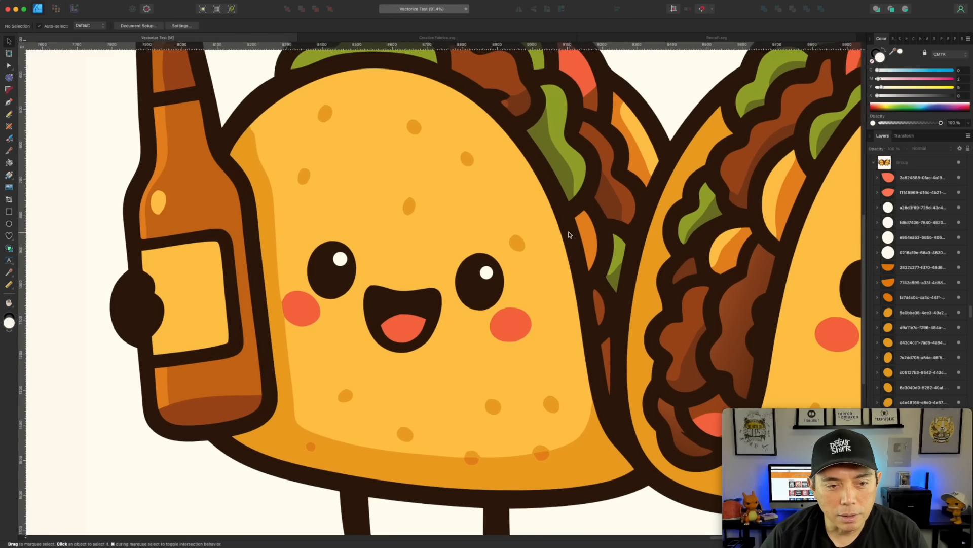
- Inspect the second Recraft taco's fillings, bottle and eye outline up close, and view the whole artwork
scroll(569, 236, "down", 2)
scroll(495, 239, "right", 5)
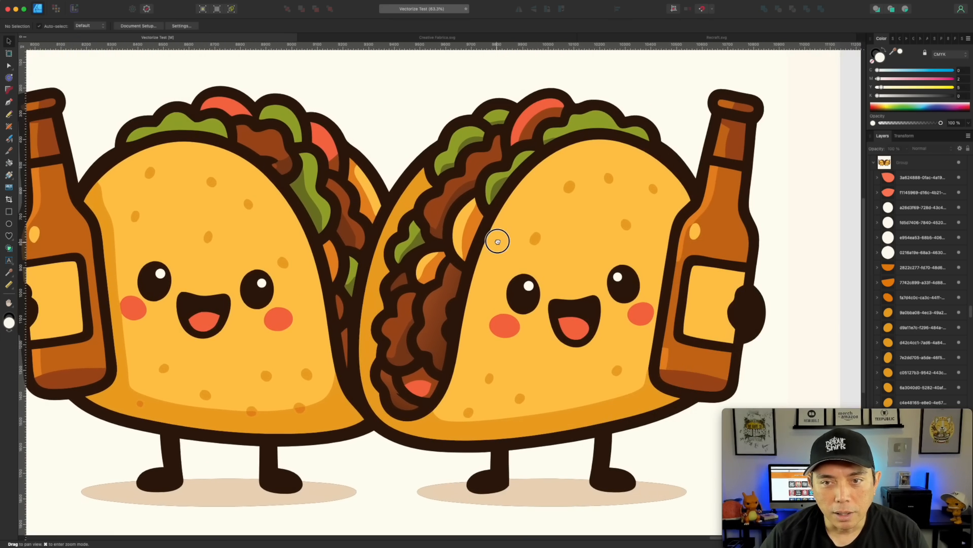
scroll(483, 161, "up", 5)
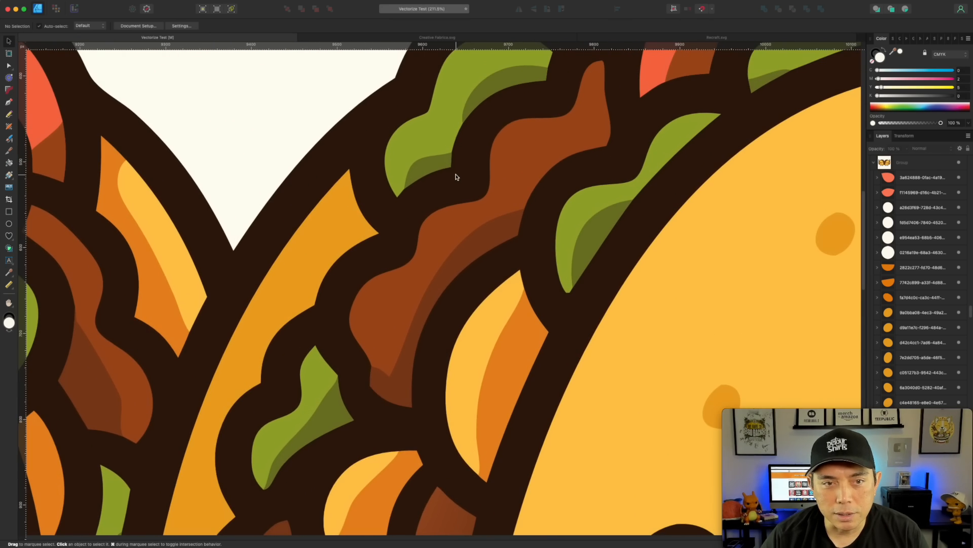
scroll(456, 177, "down", 5)
scroll(716, 271, "up", 6)
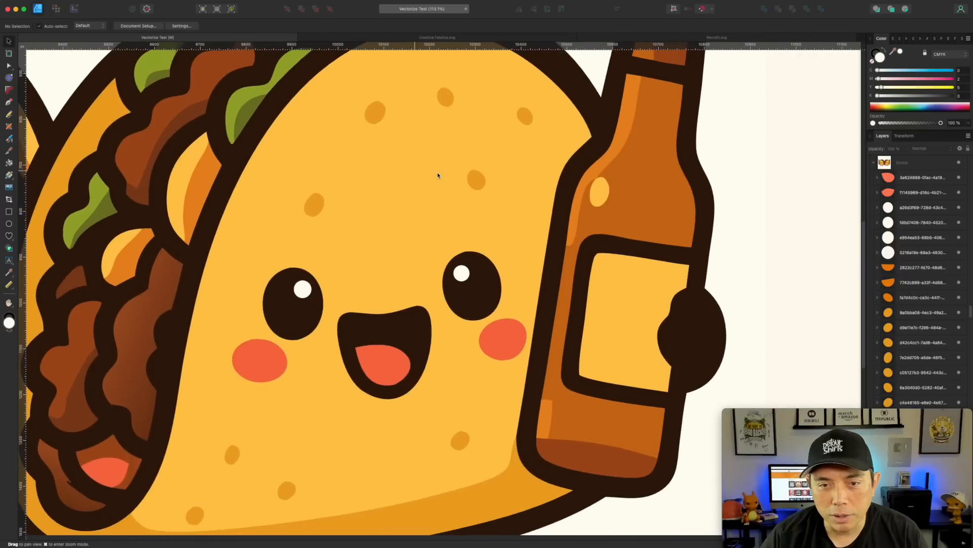
scroll(467, 297, "up", 2)
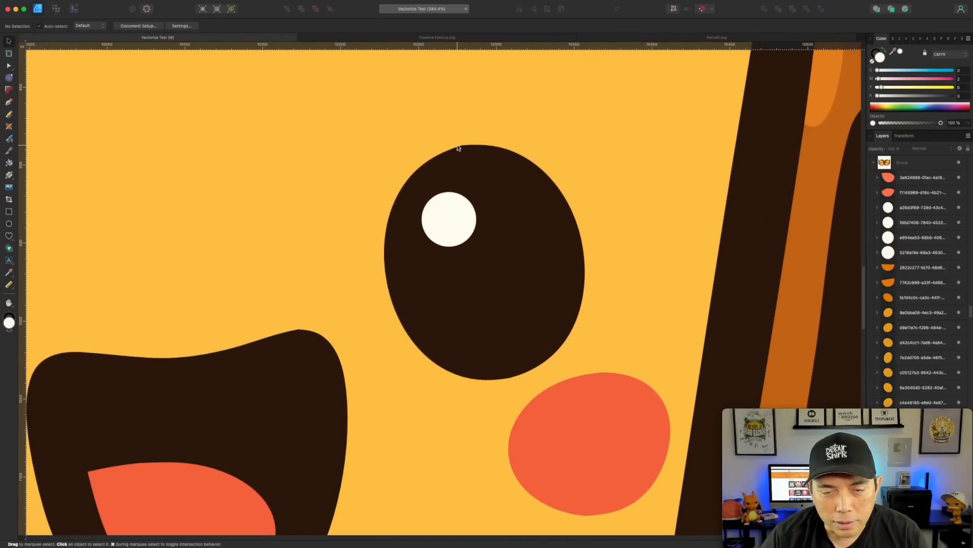
scroll(606, 304, "down", 3)
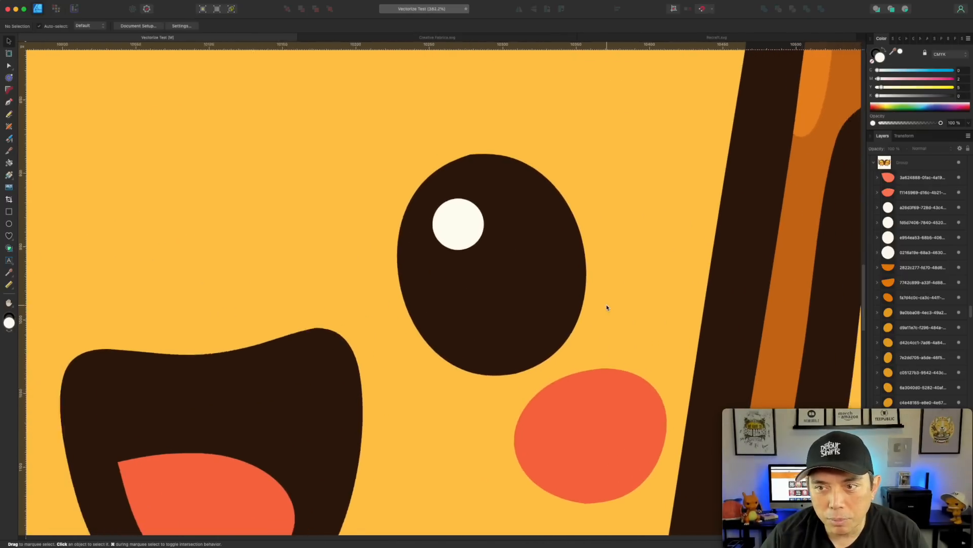
scroll(730, 284, "down", 5)
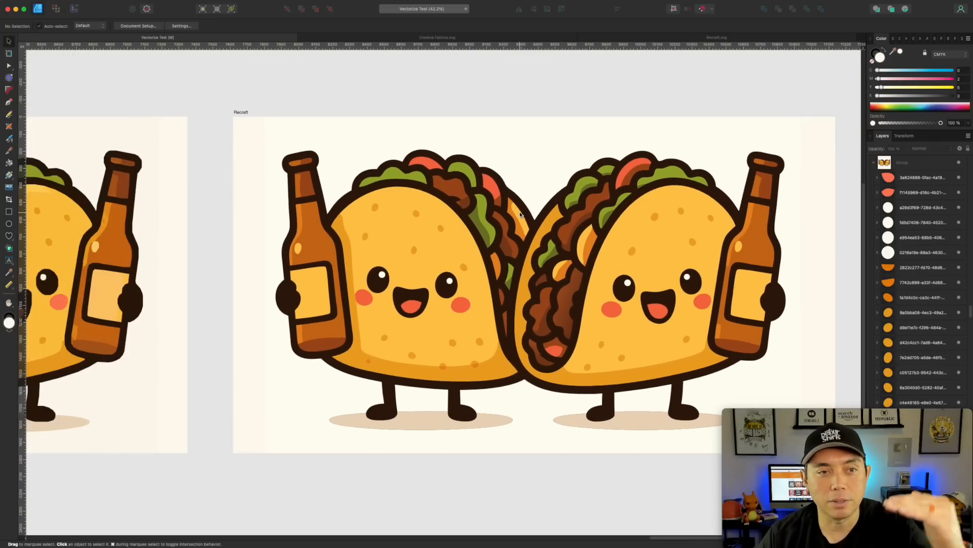
- Return to the Vectorizer.com artwork and inspect the first taco's bottle outline and face for stray marks
scroll(409, 252, "down", 3)
key("space")
left_click_drag(269, 259, 726, 242)
left_click_drag(226, 238, 572, 242)
left_click_drag(278, 206, 578, 213)
left_click_drag(177, 206, 597, 201)
left_click_drag(292, 190, 628, 194)
left_click_drag(429, 189, 765, 186)
left_click_drag(271, 194, 181, 187)
scroll(491, 223, "up", 8)
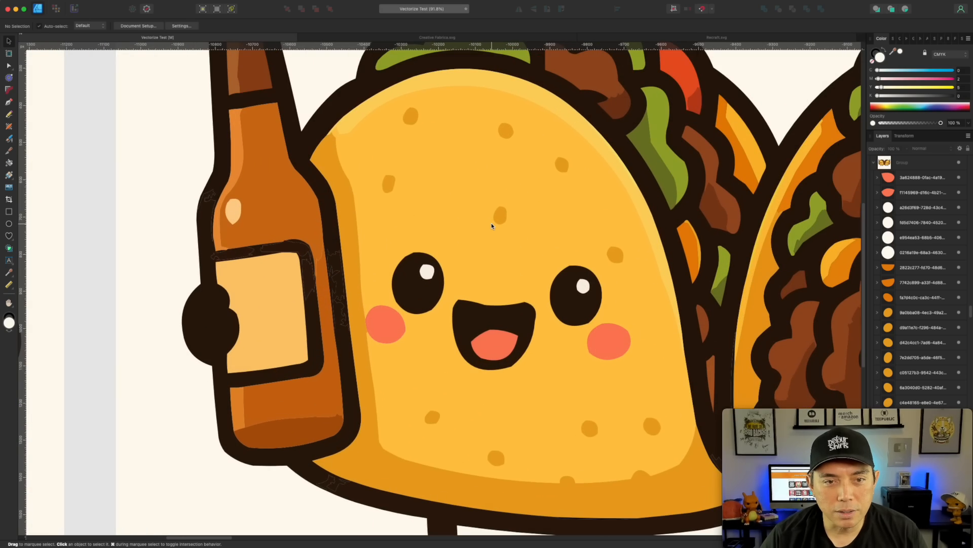
scroll(492, 223, "down", 8)
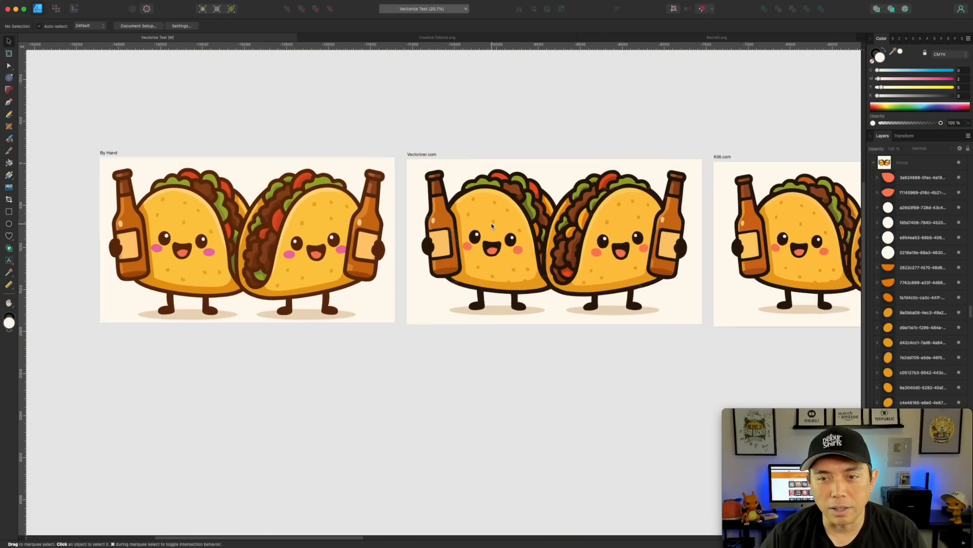
- Move the Vexels.com artboard out of the comparison row into the empty space above the Kittl.com artboard
left_click_drag(637, 208, 376, 172)
scroll(427, 239, "down", 4)
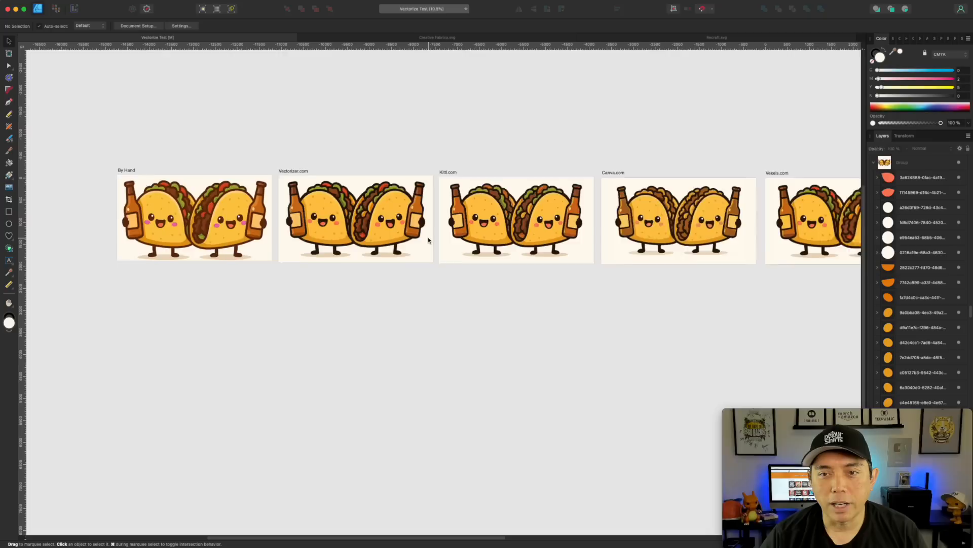
left_click_drag(623, 156, 515, 200)
left_click_drag(618, 247, 327, 80)
scroll(715, 184, "right", 5)
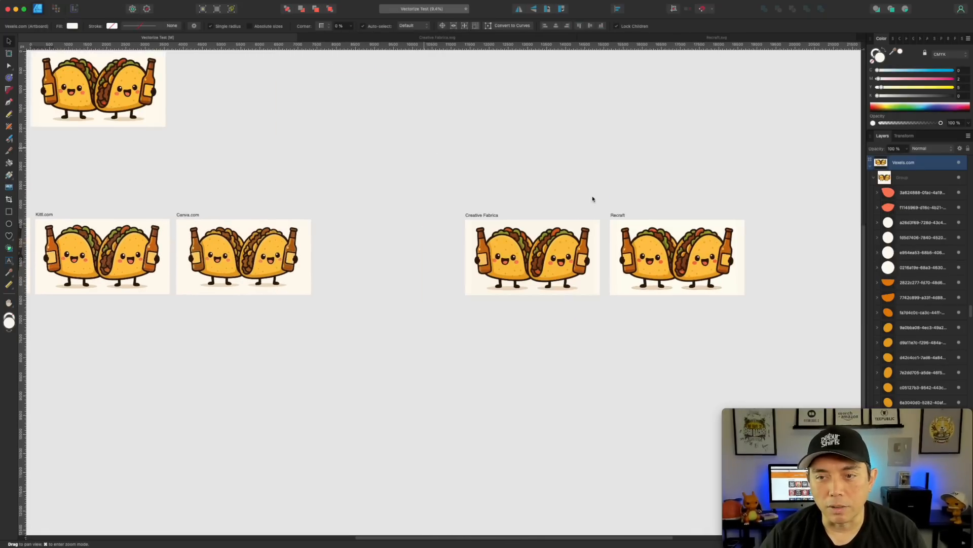
- Move the Recraft artboard out of the comparison row into the empty space above it, near the Vexels.com artboard
left_click_drag(628, 218, 221, 104)
scroll(355, 151, "left", 5)
scroll(354, 150, "down", 1)
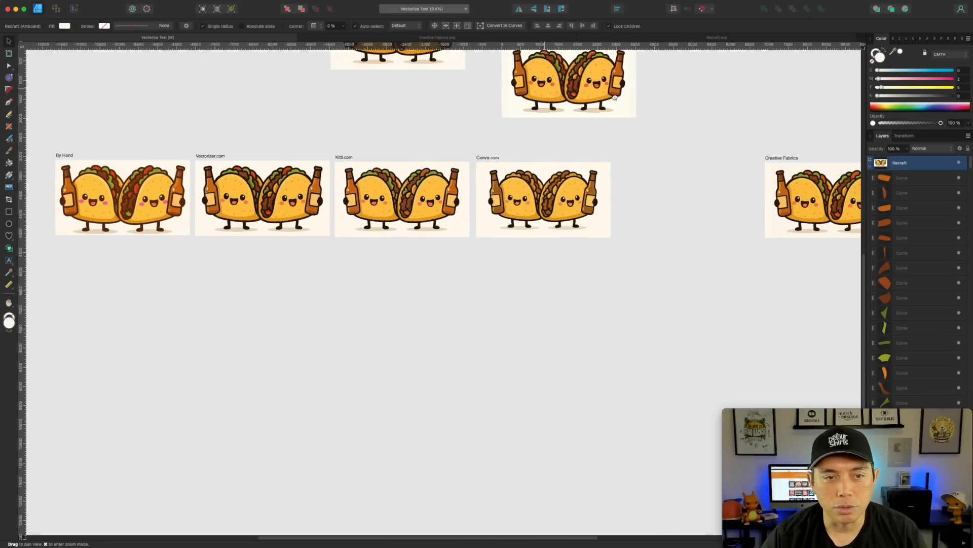
- Pull the Canva.com, Kittl.com and Vectorizer.com artboards out of the comparison row, placing Canva.com and Vectorizer.com well below it
left_click_drag(472, 160, 406, 333)
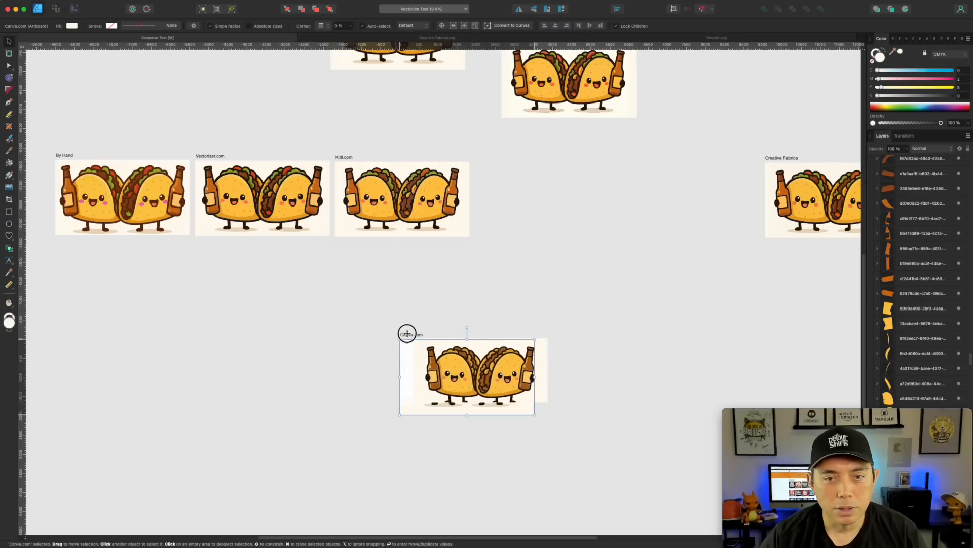
left_click(358, 157)
left_click_drag(393, 146, 375, 135)
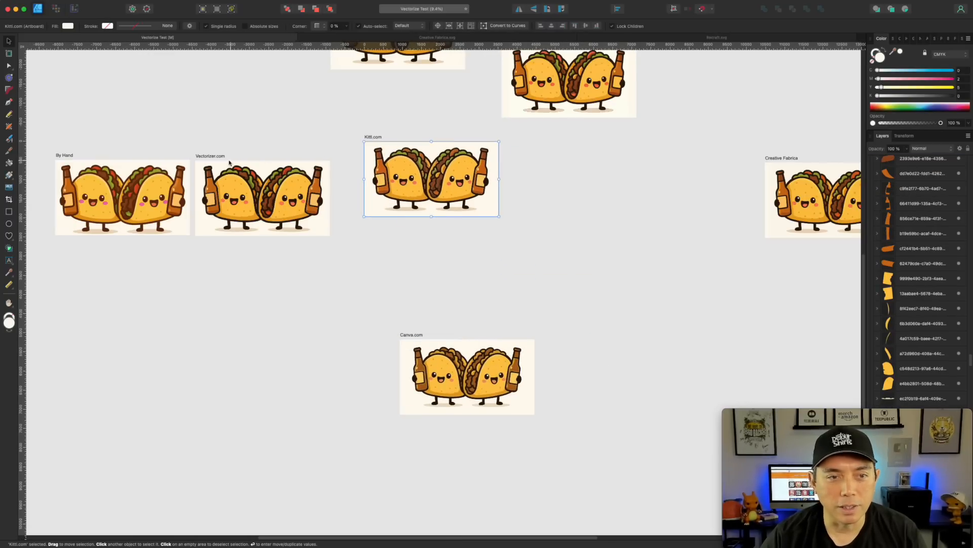
left_click_drag(217, 154, 222, 301)
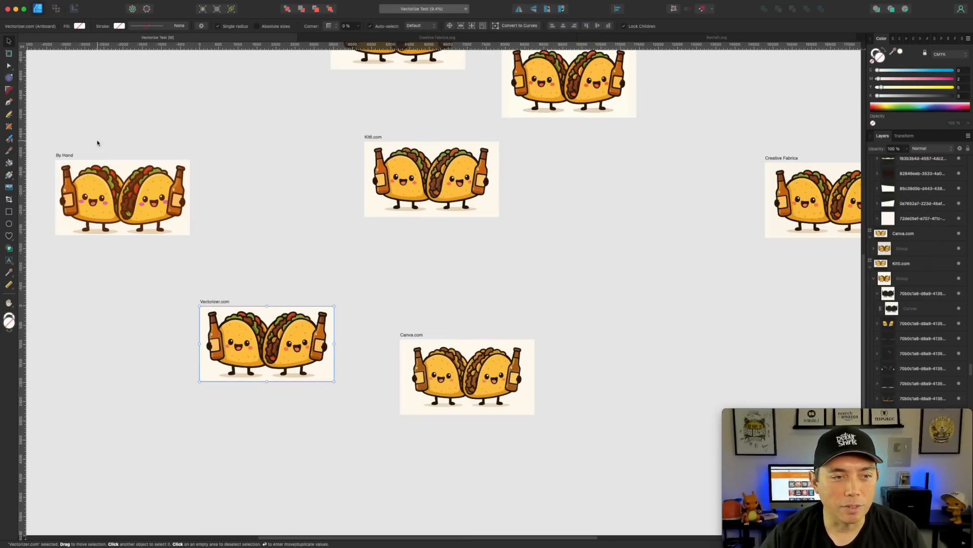
- Move the By Hand artboard up beside the Vexels.com artboard, on its left side
scroll(97, 143, "up", 5)
left_click_drag(72, 281, 193, 111)
scroll(432, 216, "down", 1)
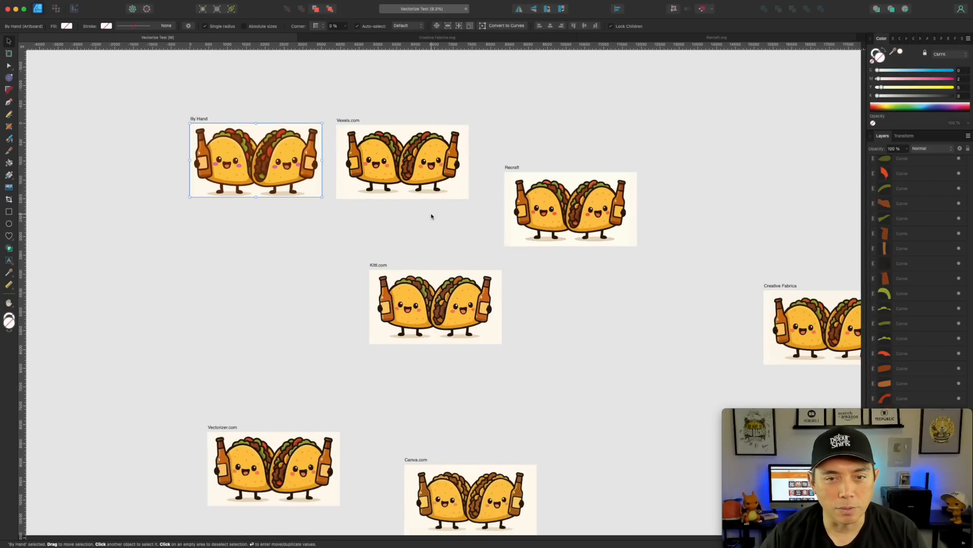
- Stack the Recraft artboard beneath Vexels.com and the Kittl.com artboard directly beneath Recraft
left_click_drag(372, 272, 354, 333)
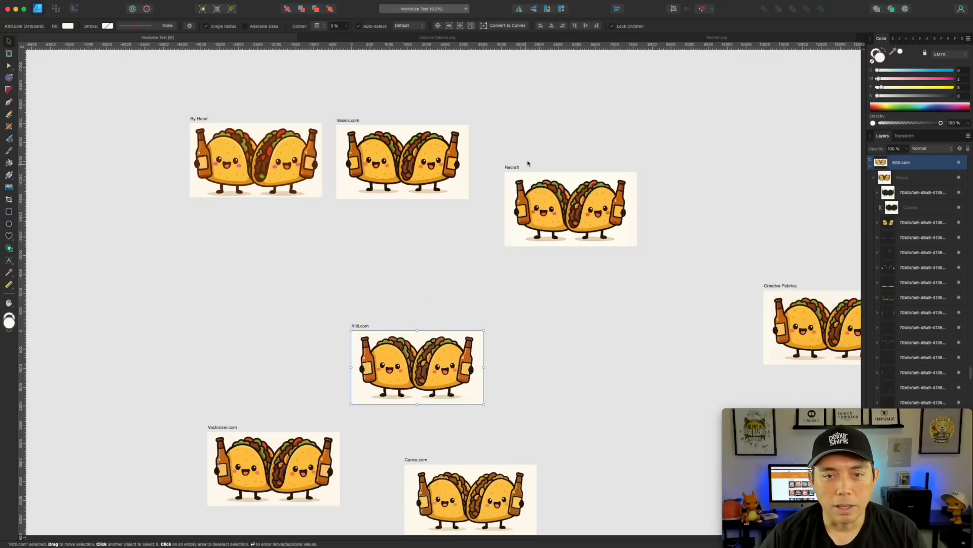
left_click_drag(515, 167, 348, 199)
left_click_drag(355, 328, 348, 283)
scroll(552, 376, "down", 3)
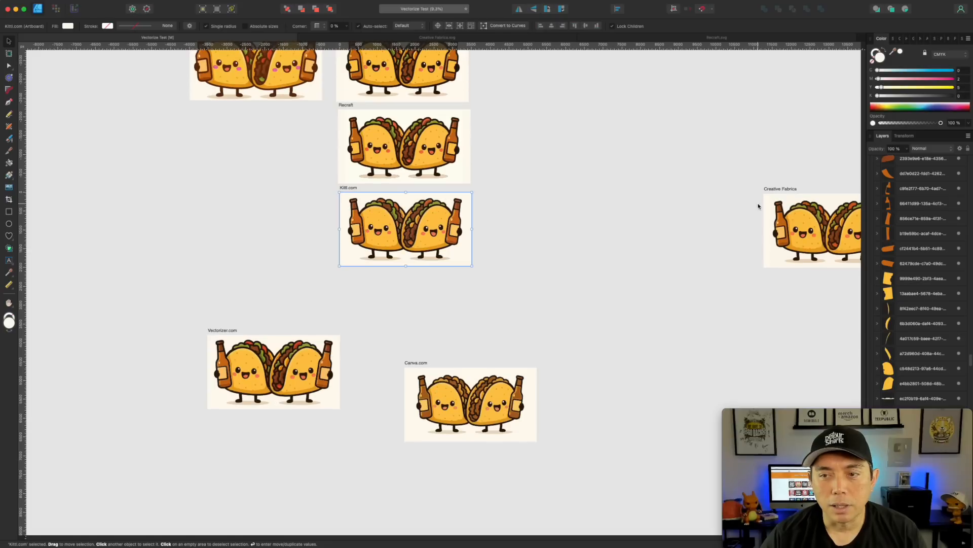
- Move the Creative Fabrica artboard beneath the Kittl.com artboard and look at its artwork up close
left_click_drag(788, 190, 371, 276)
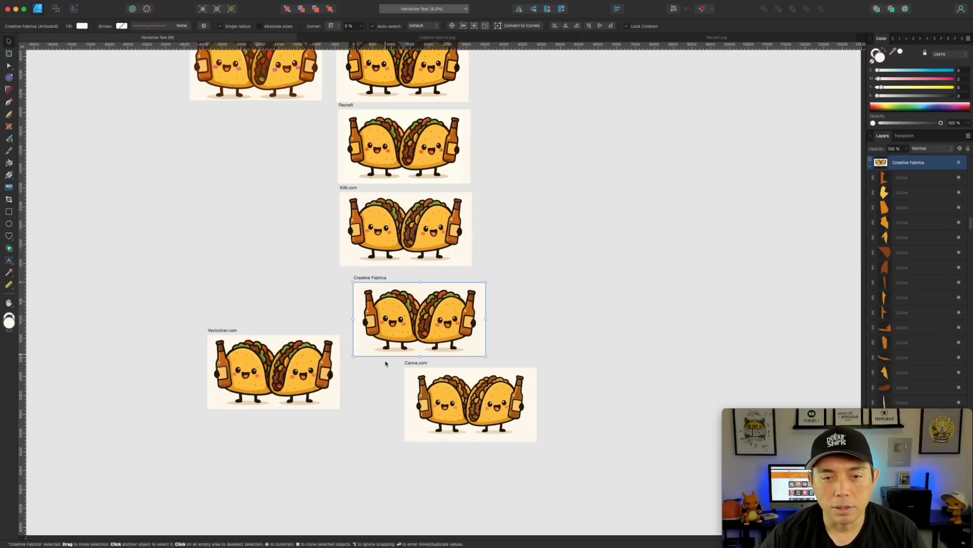
scroll(385, 364, "up", 3)
scroll(385, 365, "up", 2)
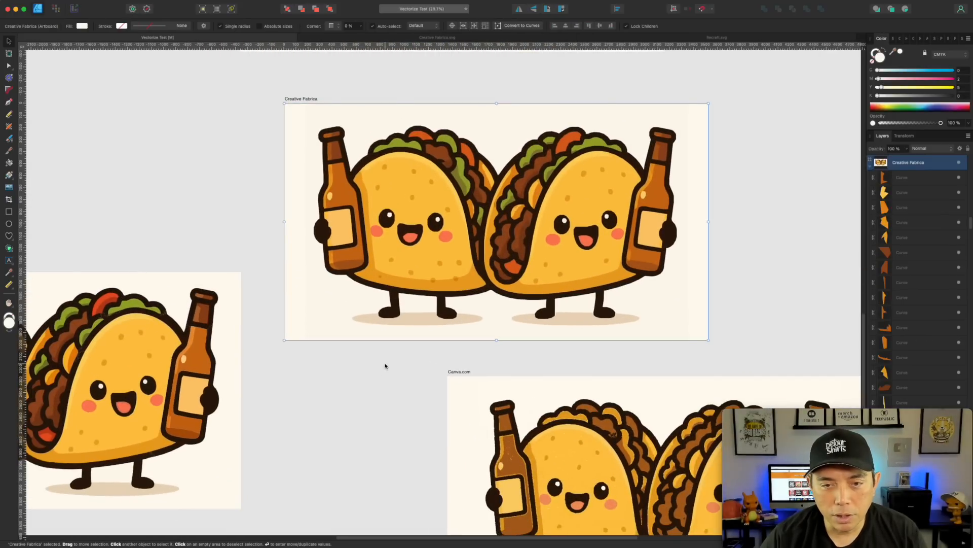
- Inspect the Vectorizer.com artwork's second taco and bottle up close to judge its place in the order
scroll(386, 365, "down", 5)
left_click_drag(390, 102, 236, 372)
left_click(256, 150)
left_click_drag(331, 170, 657, 374)
scroll(456, 295, "up", 7)
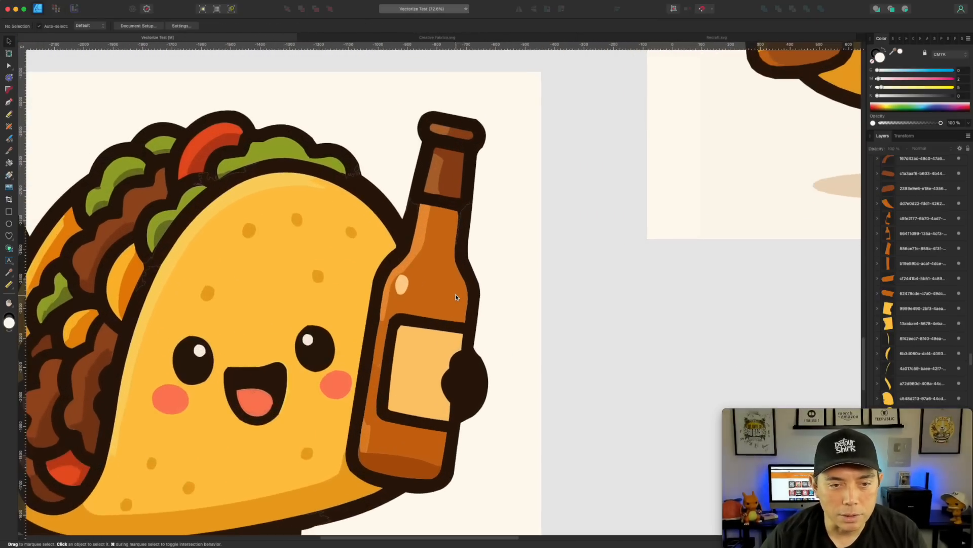
scroll(456, 295, "down", 4)
- Continue the column beneath Kittl.com with the Vectorizer.com, Creative Fabrica and Canva.com artboards in that order
left_click_drag(663, 282, 443, 394)
scroll(554, 191, "up", 1)
scroll(554, 191, "down", 7)
scroll(554, 191, "down", 2)
left_click_drag(515, 134, 535, 269)
left_click_drag(286, 215, 490, 115)
left_click_drag(531, 271, 498, 248)
left_click_drag(511, 397, 489, 374)
scroll(500, 201, "up", 6)
scroll(499, 201, "up", 2)
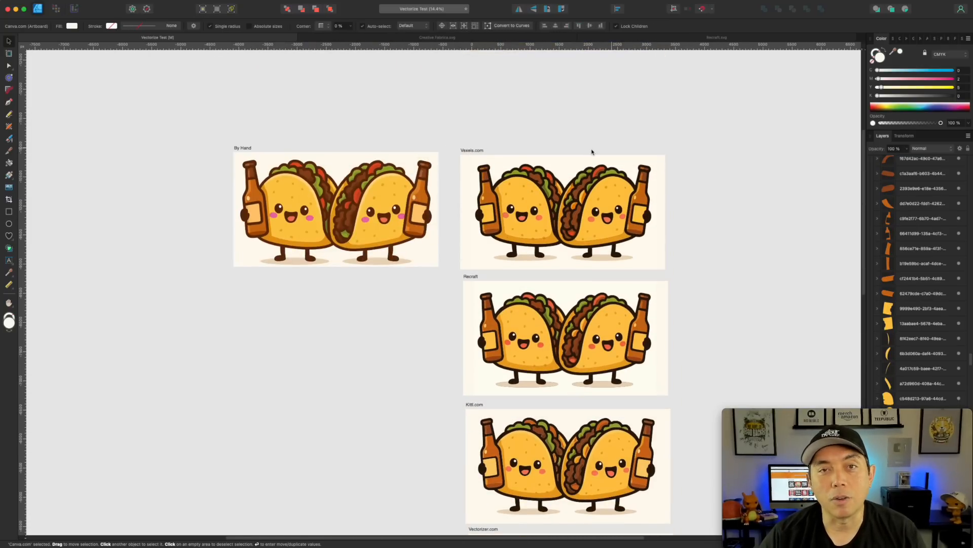
- Examine the Kittl.com artwork up close, checking the first taco's bottle outline and both faces for rough edges
scroll(617, 152, "down", 3)
scroll(661, 223, "down", 2)
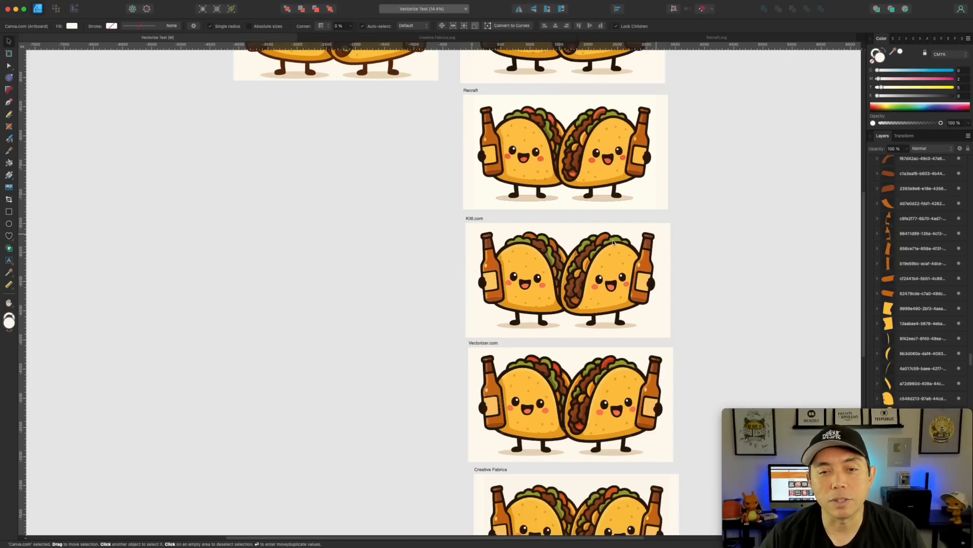
scroll(549, 276, "up", 10)
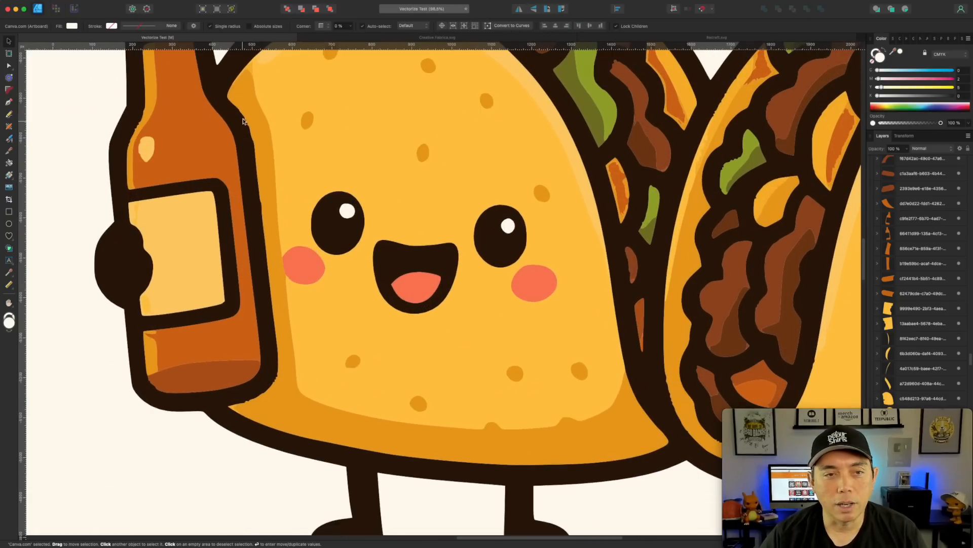
scroll(238, 119, "up", 4)
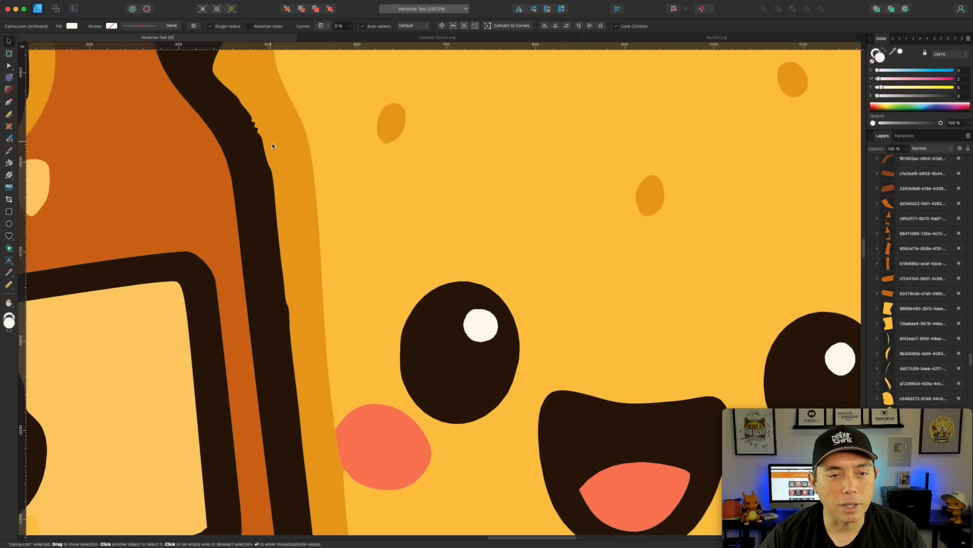
scroll(272, 146, "down", 8)
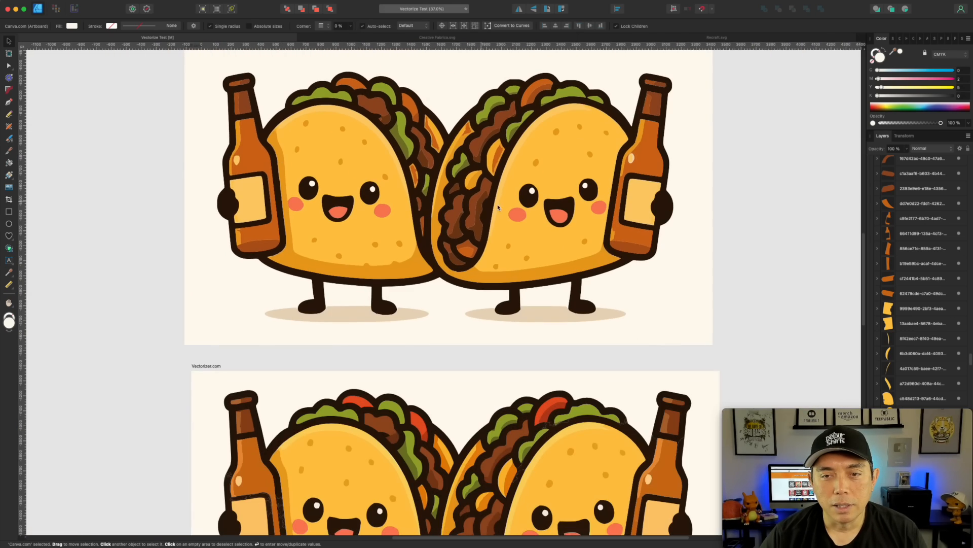
scroll(619, 196, "up", 7)
scroll(621, 198, "down", 4)
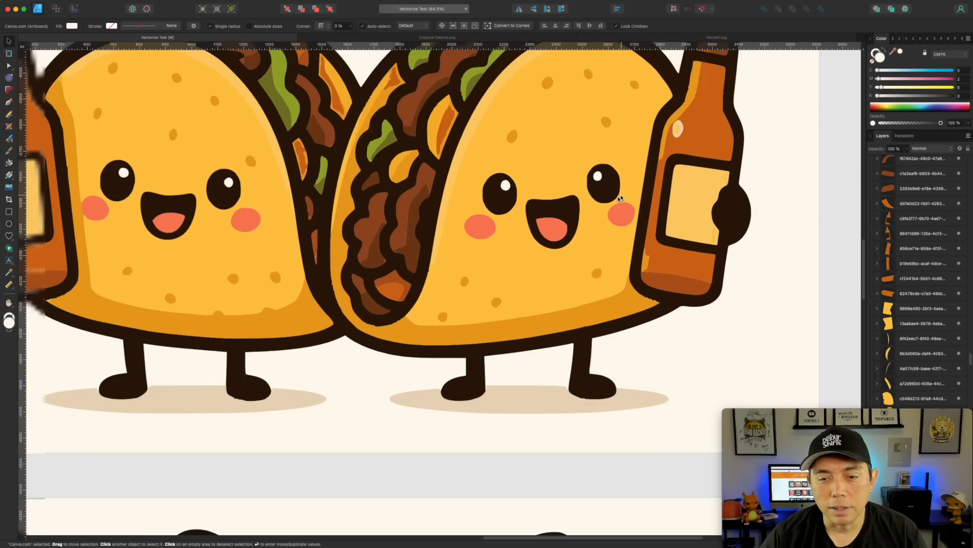
- Examine the Vectorizer.com artwork's second taco, checking the eyes, mouth, tongue and outlines for stray marks
scroll(550, 232, "down", 10)
scroll(589, 218, "up", 2)
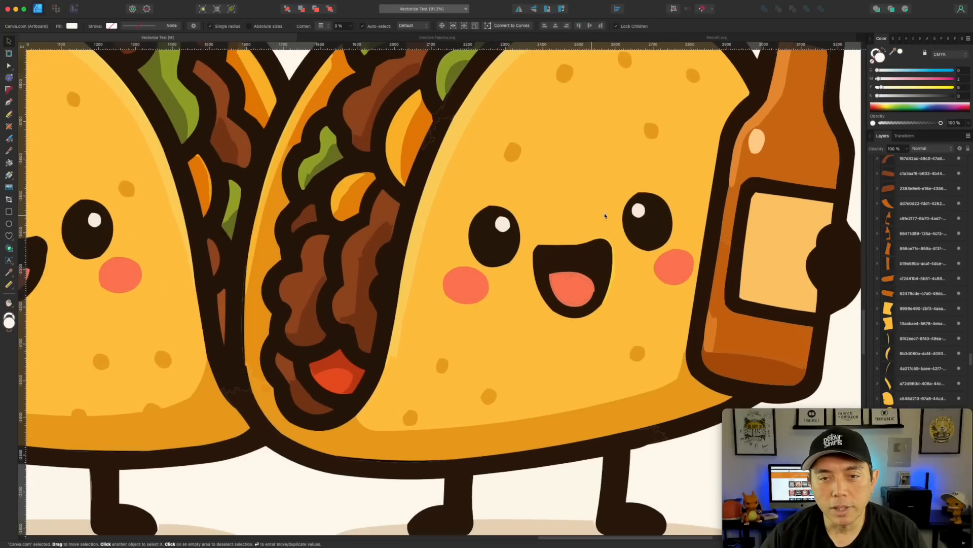
scroll(524, 226, "down", 4)
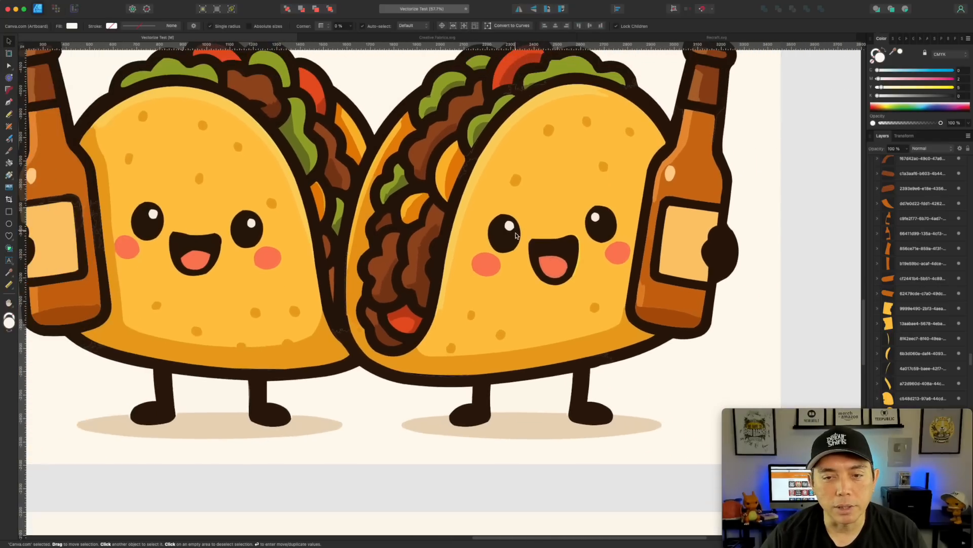
scroll(552, 266, "up", 7)
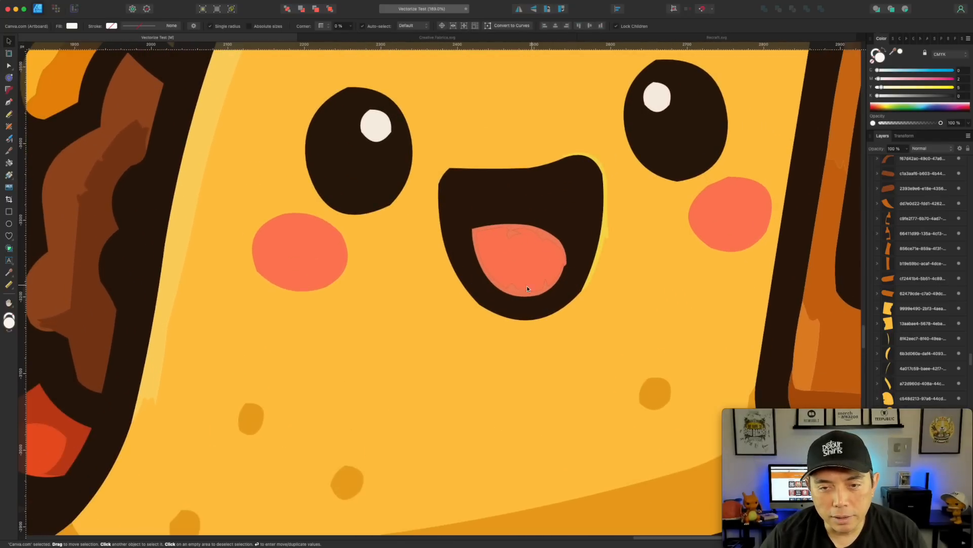
scroll(489, 262, "down", 8)
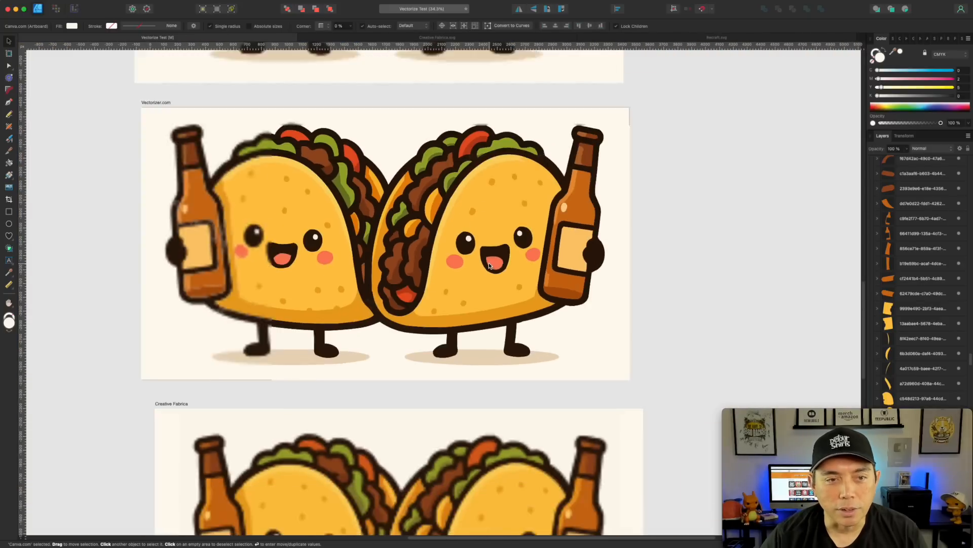
scroll(240, 223, "down", 2)
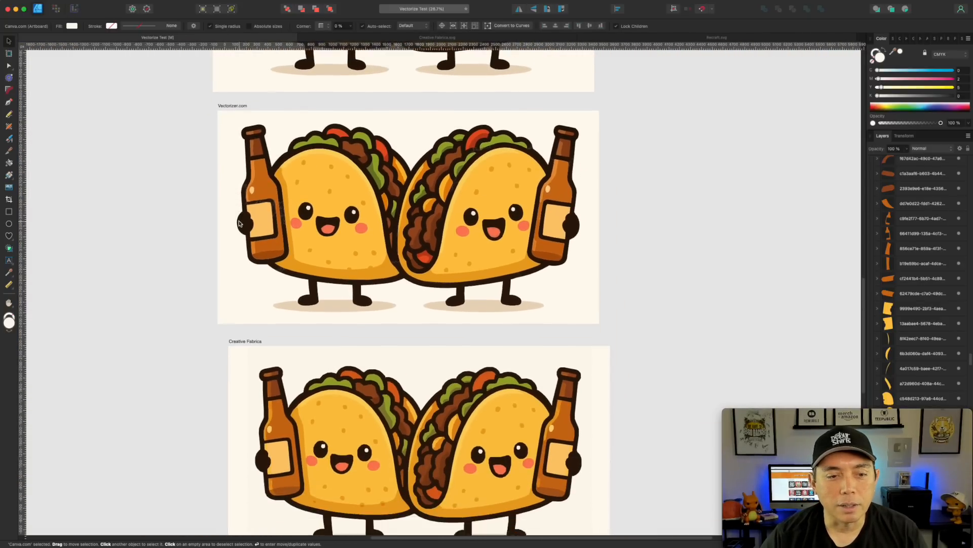
- Examine the Creative Fabrica artwork's second taco, checking the eyes, cheeks, mouth and shell spots for angular edges
left_click(237, 313)
scroll(348, 302, "down", 5)
scroll(478, 205, "up", 5)
scroll(478, 205, "up", 4)
scroll(478, 205, "up", 6)
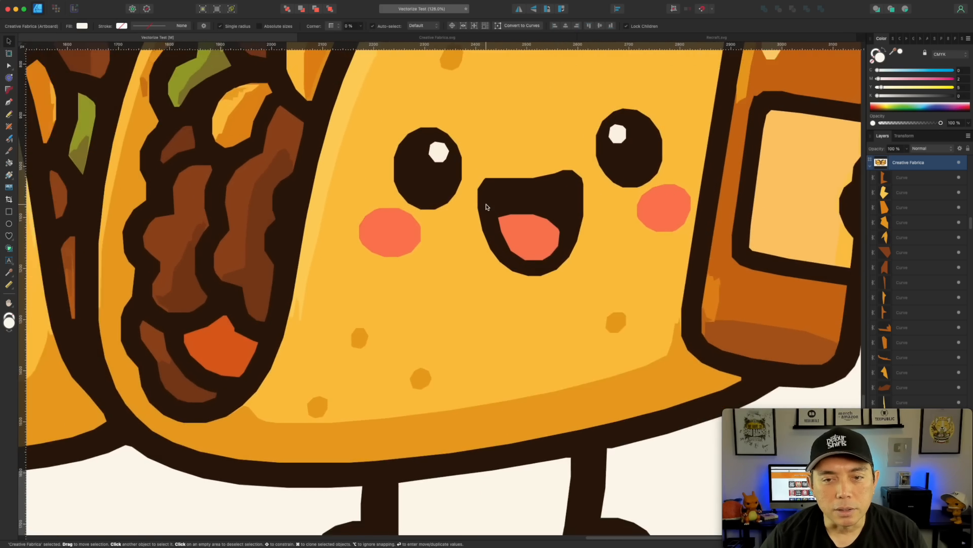
scroll(397, 220, "down", 5)
scroll(396, 220, "up", 5)
scroll(371, 104, "down", 12)
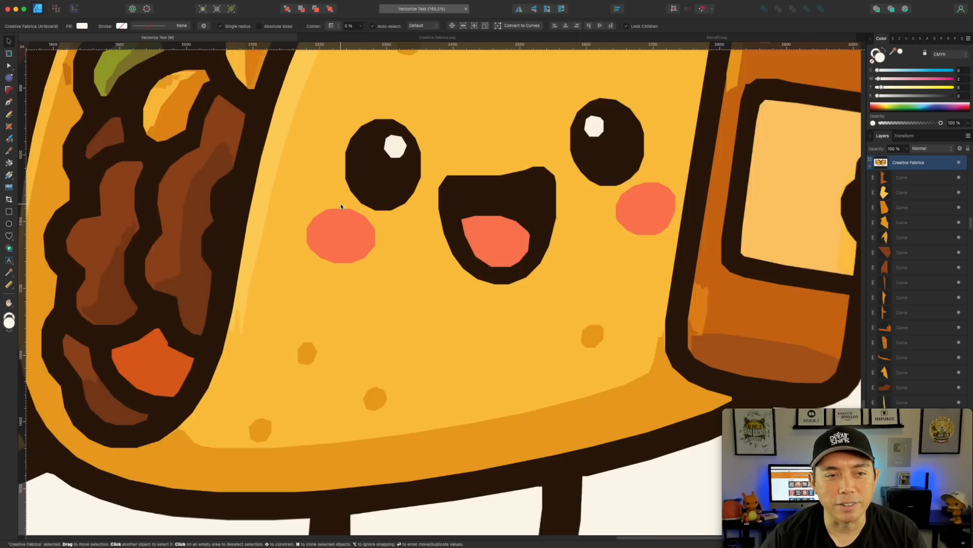
- Review the ordered column of converted artboards alongside the By Hand artboard
scroll(244, 236, "down", 5)
scroll(244, 236, "down", 2)
scroll(244, 236, "down", 2)
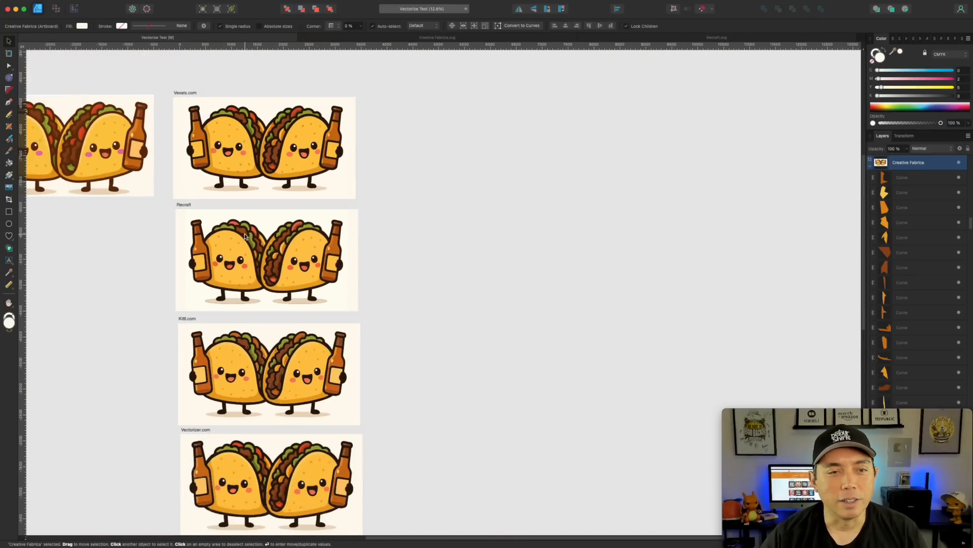
left_click_drag(387, 218, 576, 222)
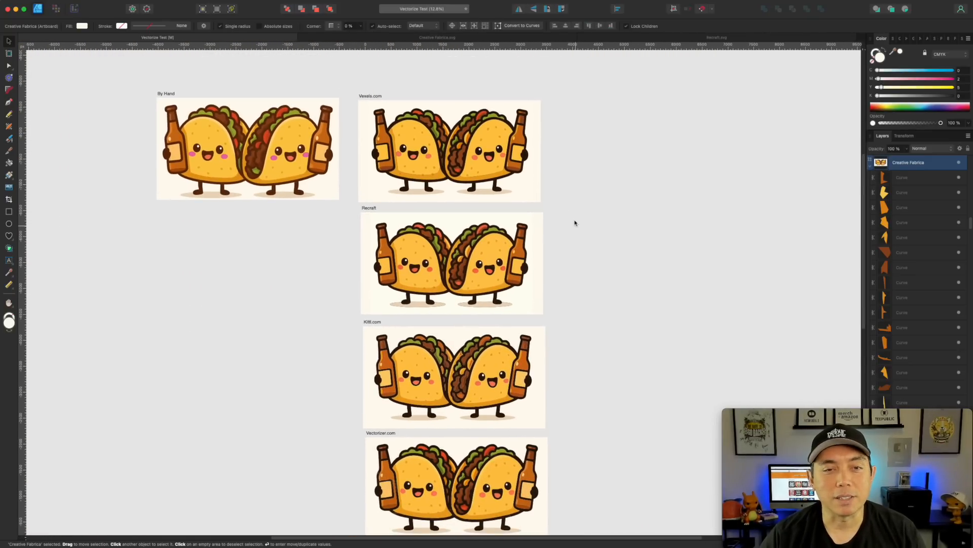
- Inspect the Vexels.com artwork's first taco face and bottle up close, and compare the whole artwork with its neighbours
scroll(376, 130, "up", 3)
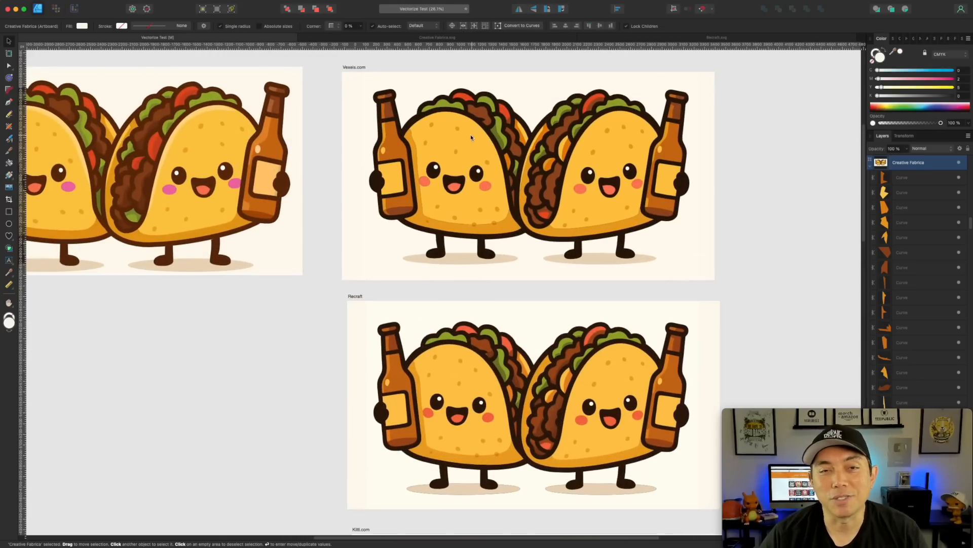
scroll(472, 138, "up", 3)
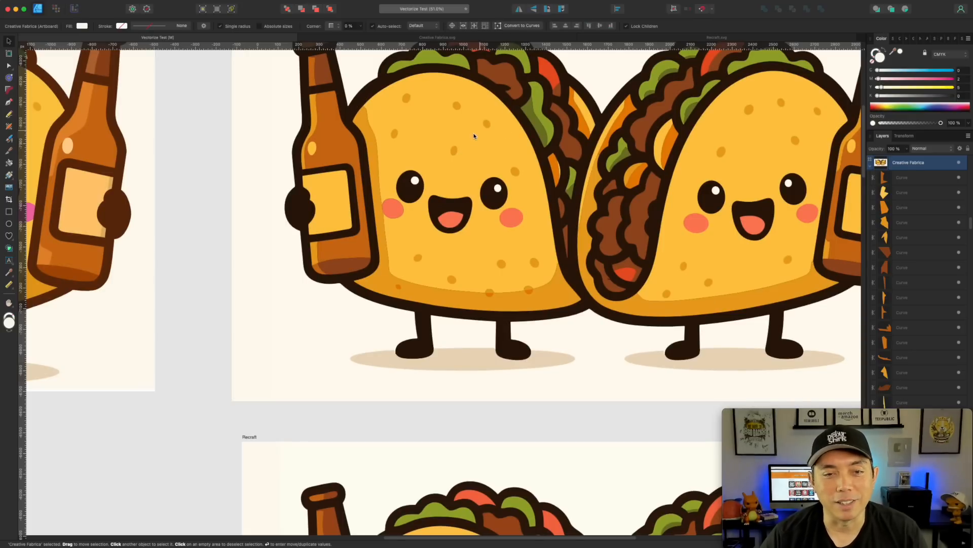
scroll(480, 133, "up", 5)
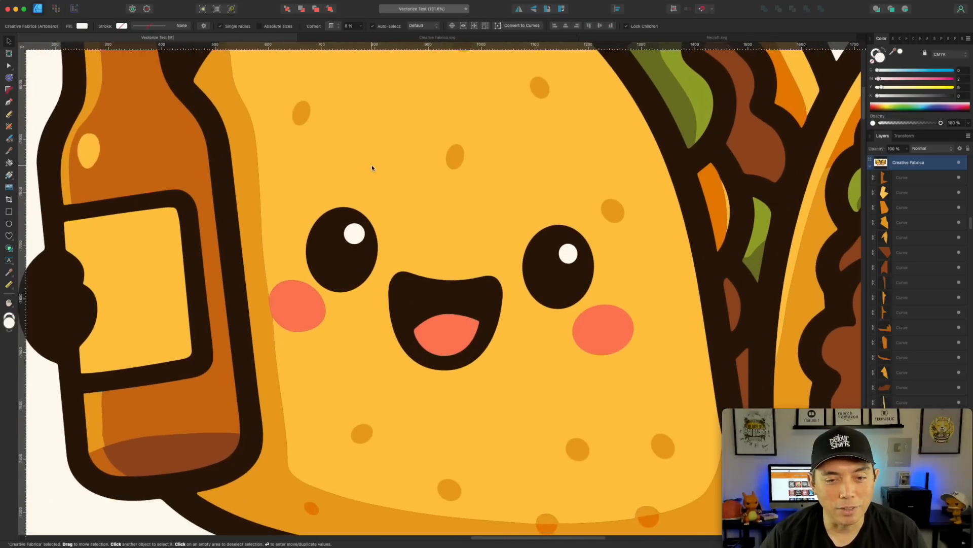
scroll(371, 164, "down", 6)
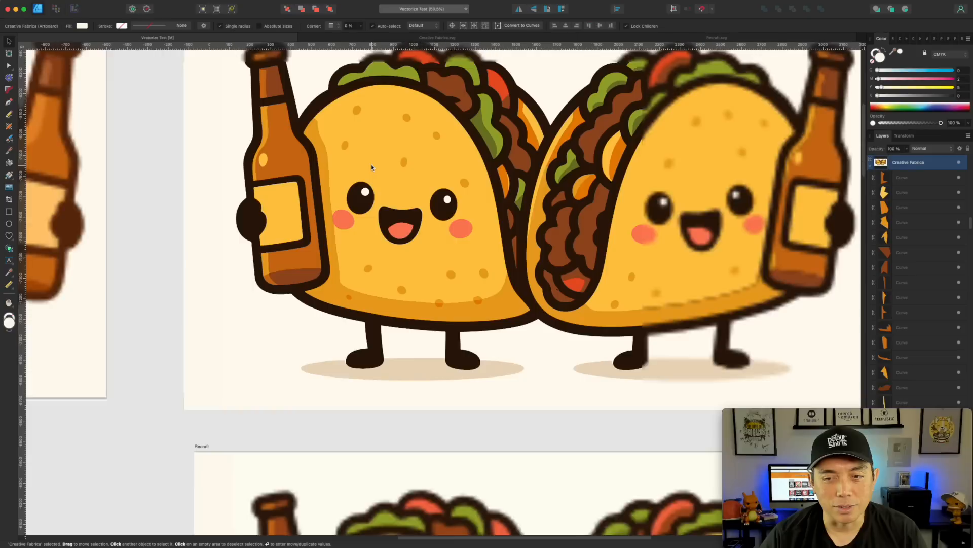
scroll(371, 165, "down", 3)
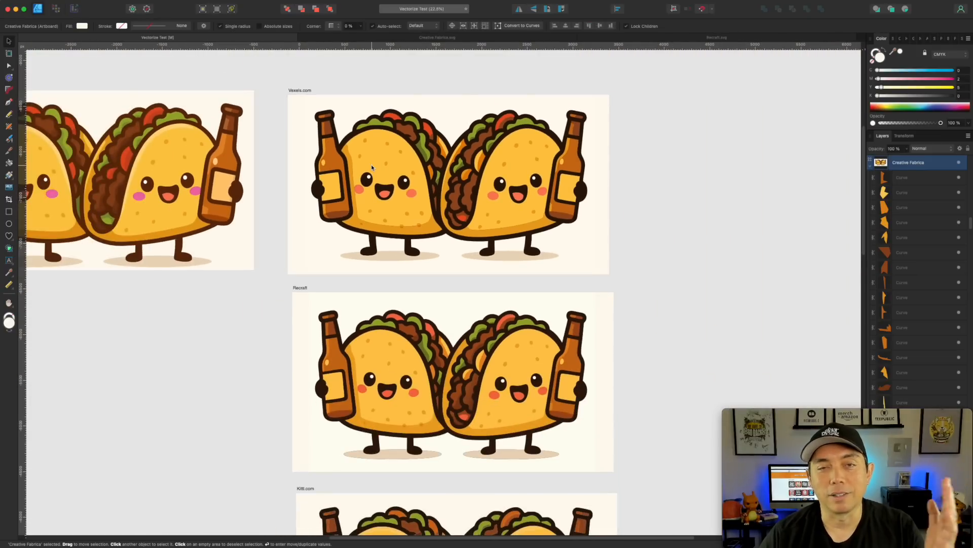